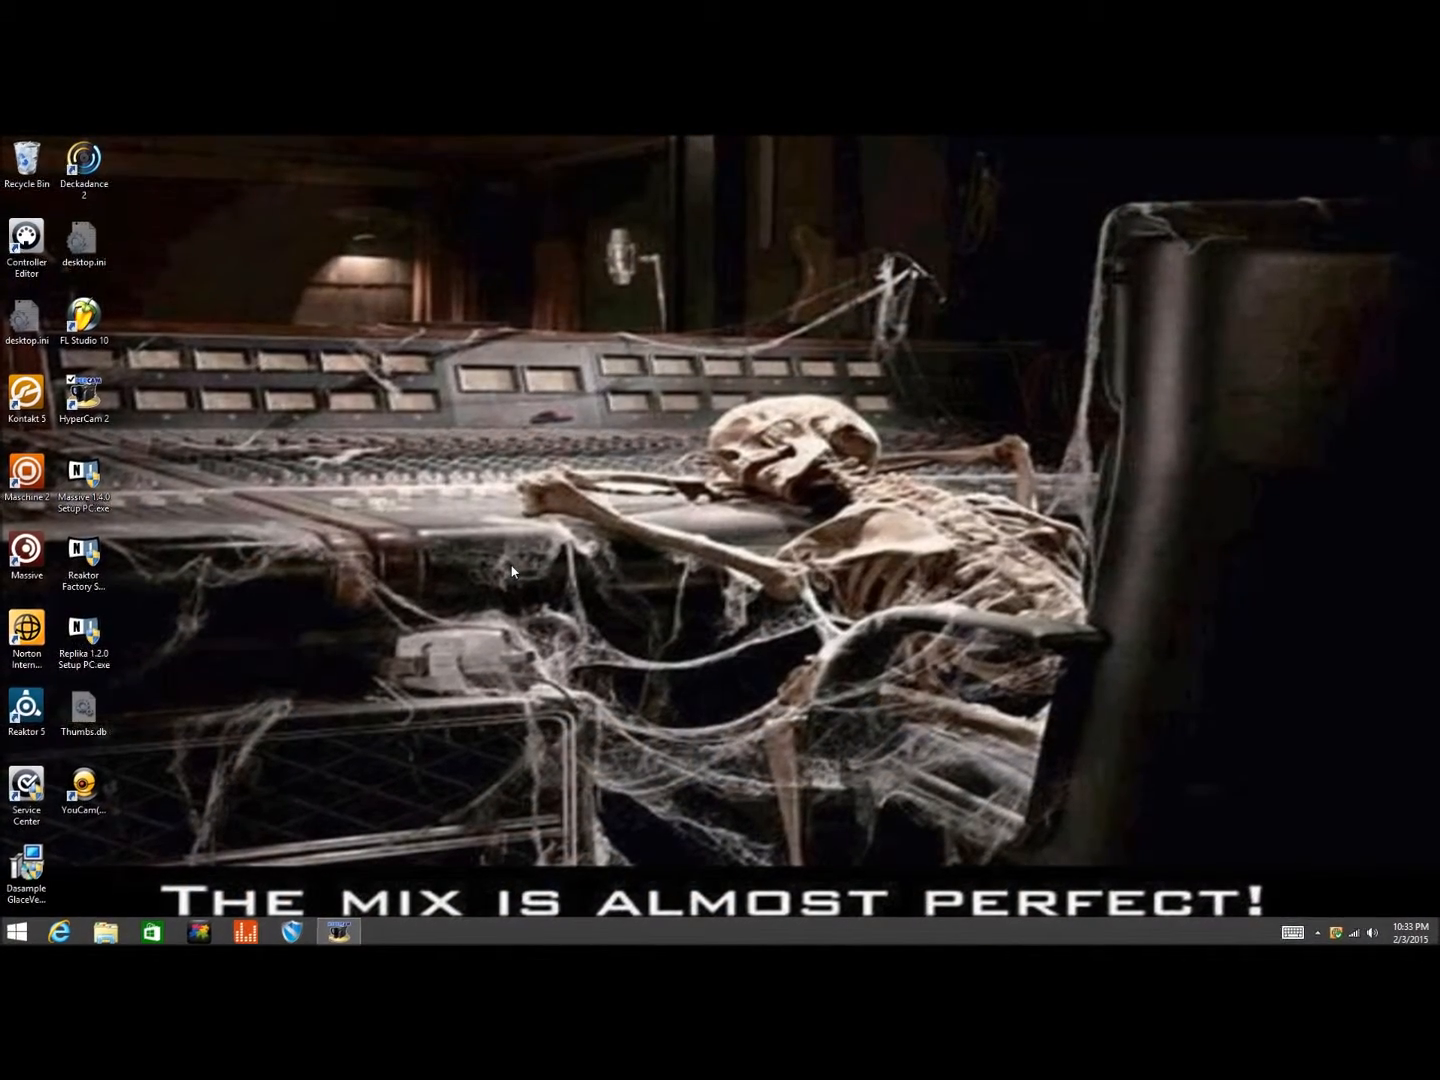
Launch FL Studio 10 and open the Drum Kit 02 pack in the sample browser.
double_click(107, 340)
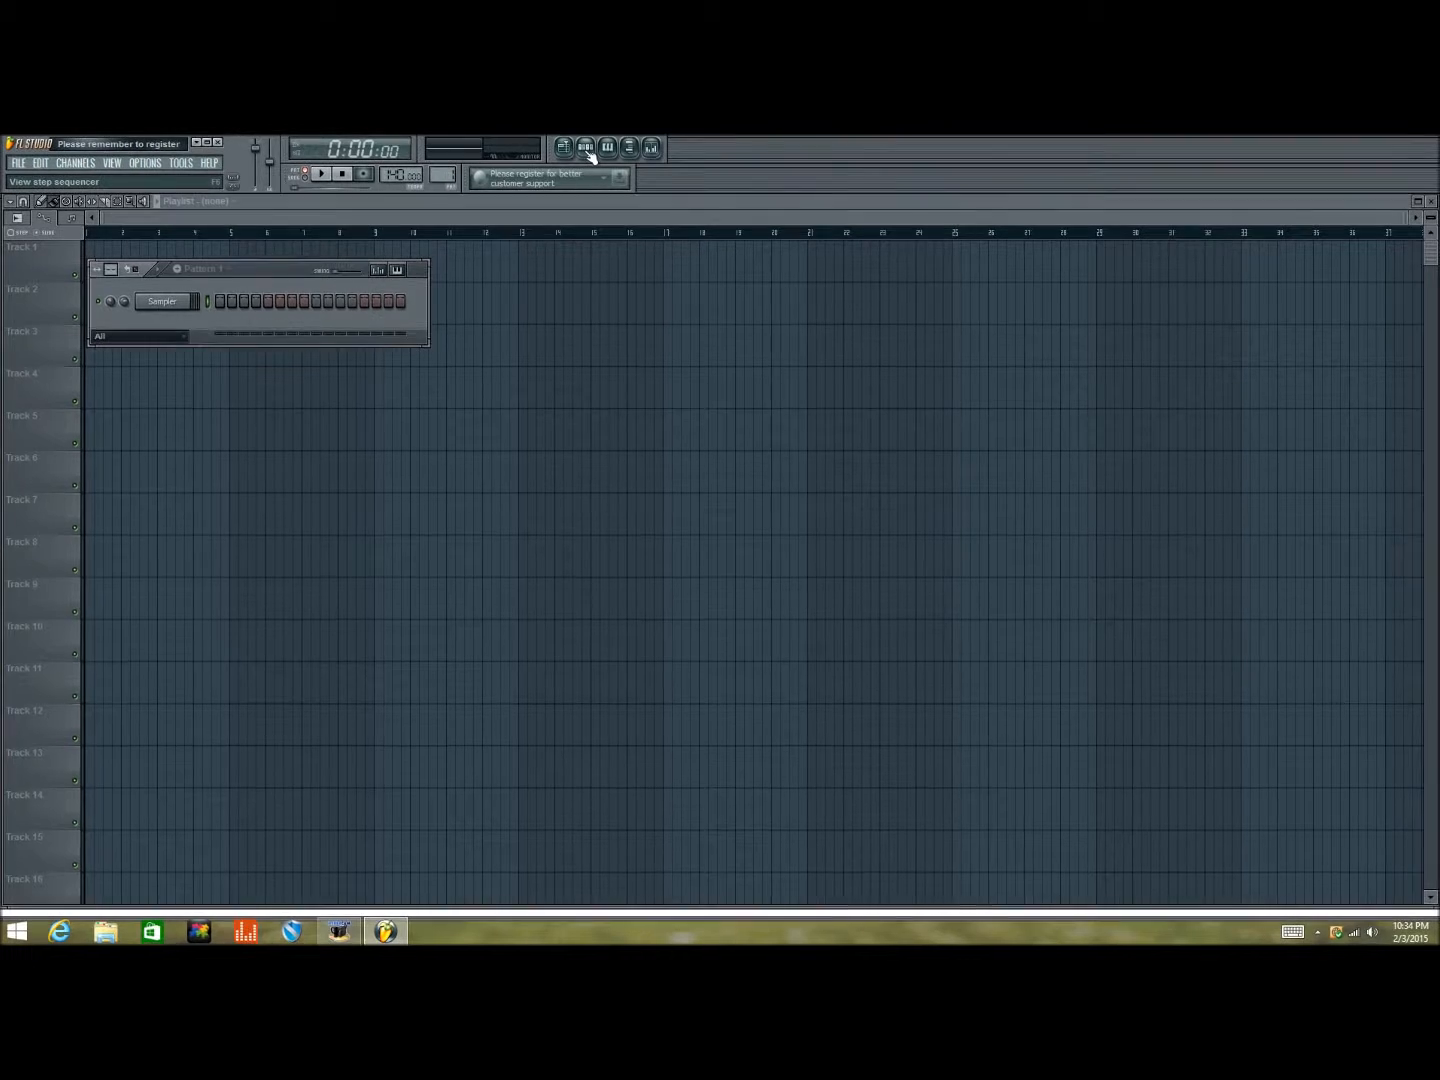
drag(284, 277, 681, 263)
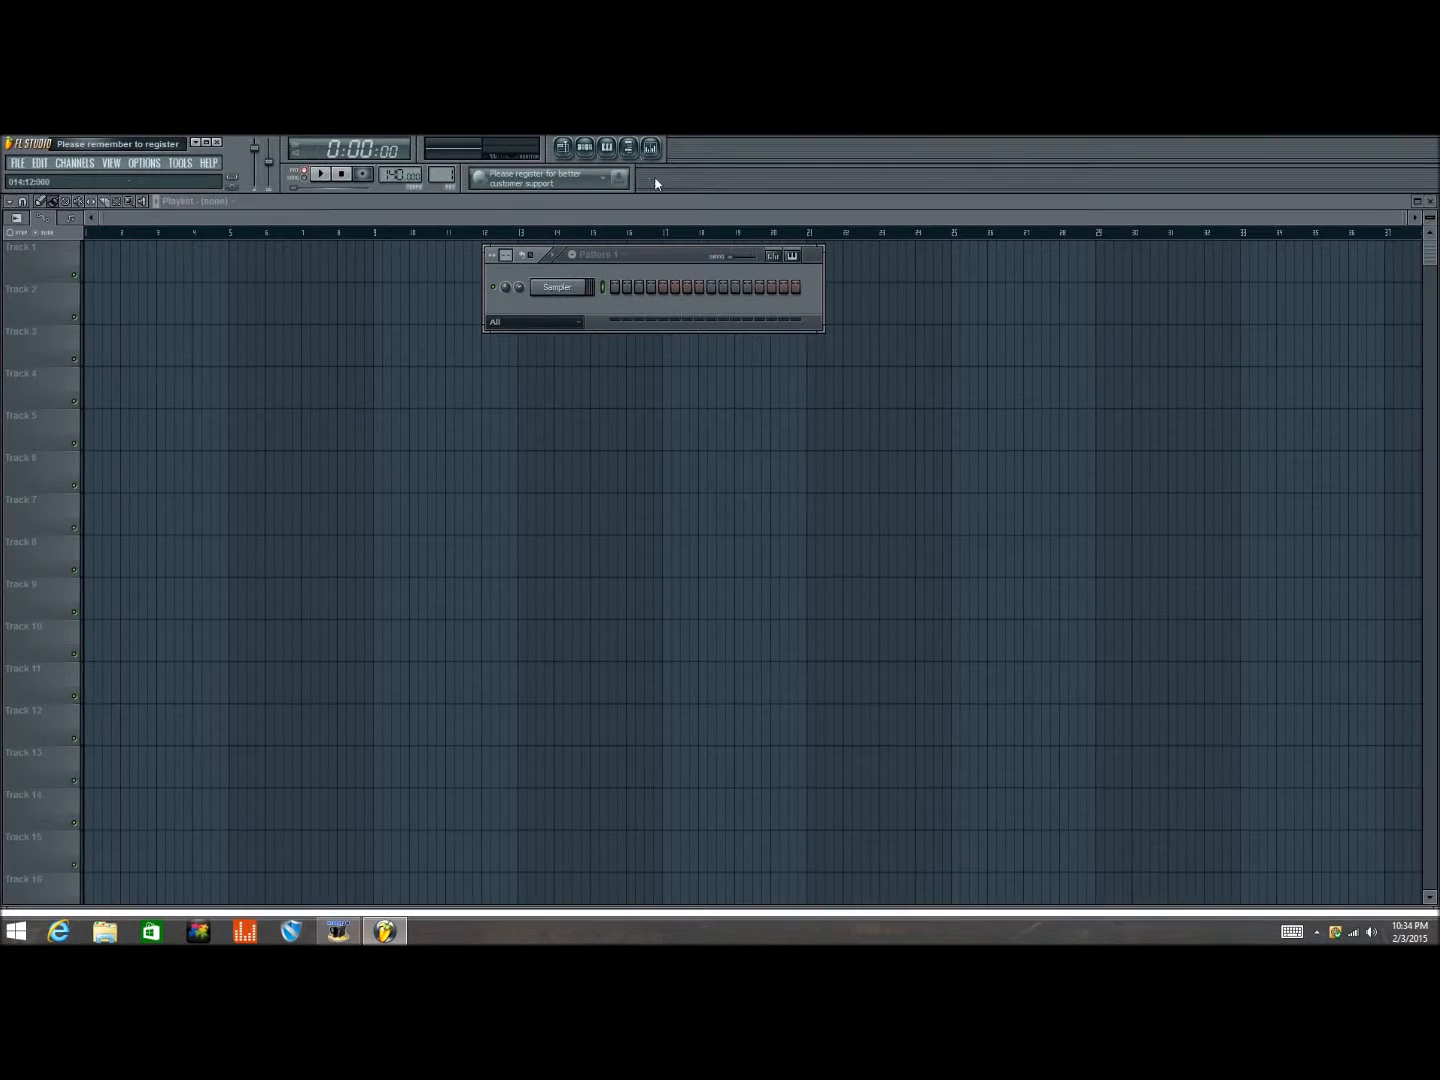
click(628, 147)
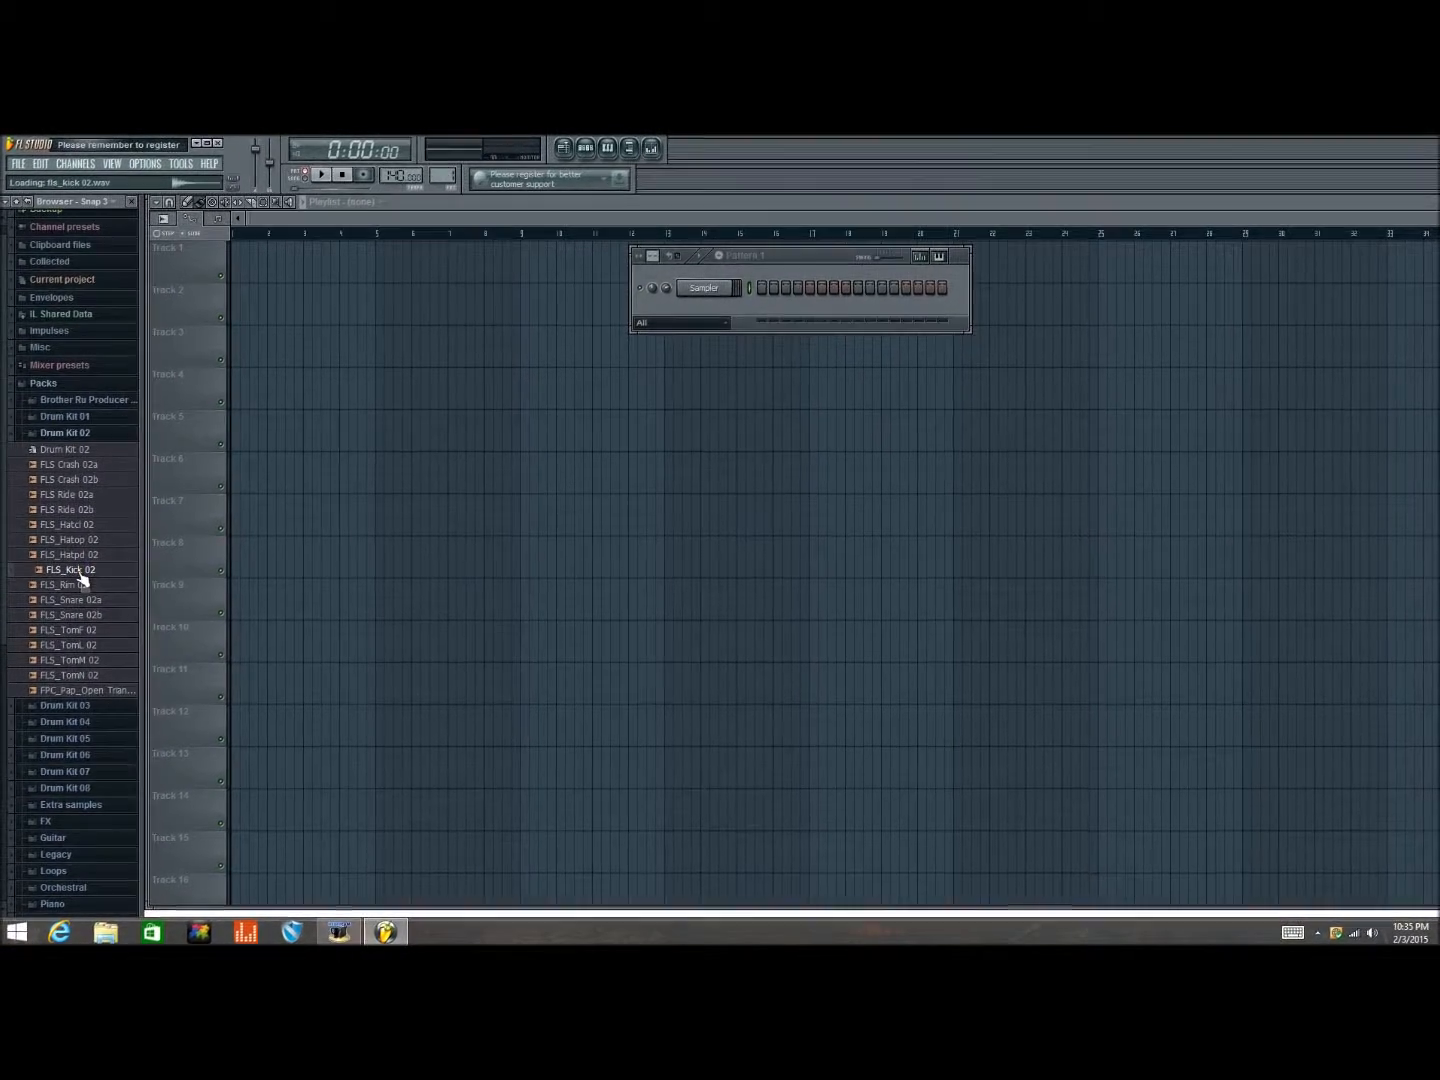
Preview the FLS_Kick 02 sample from Drum Kit 02 and add it as a new channel below the Sampler.
drag(337, 527, 74, 570)
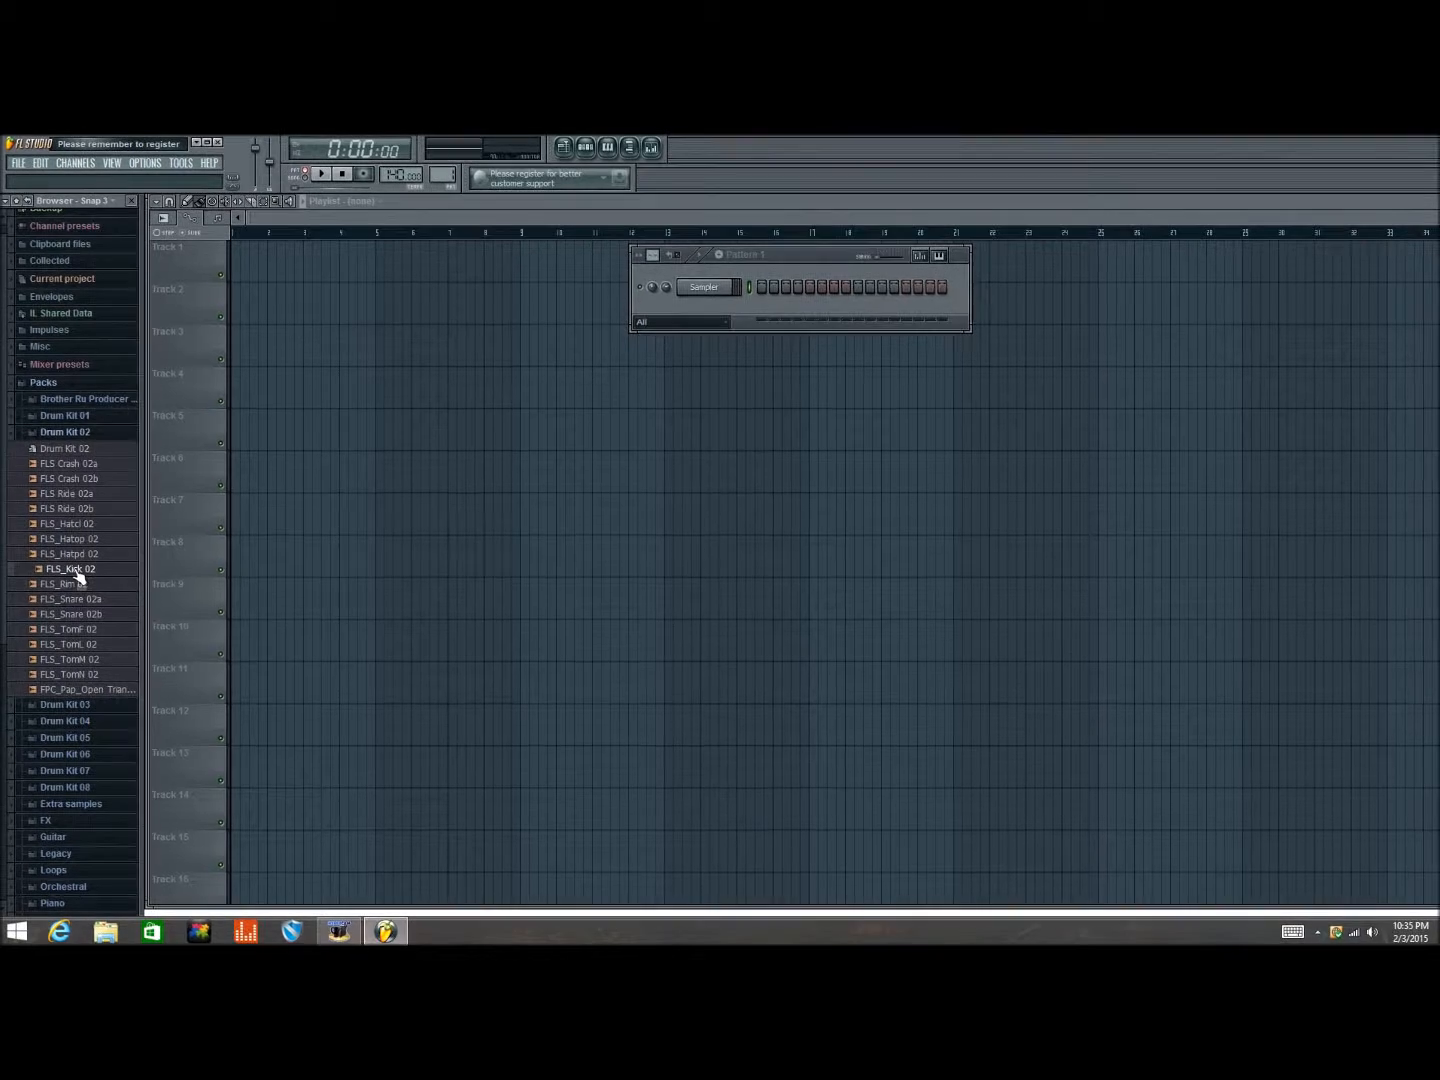
click(76, 571)
drag(161, 575, 700, 312)
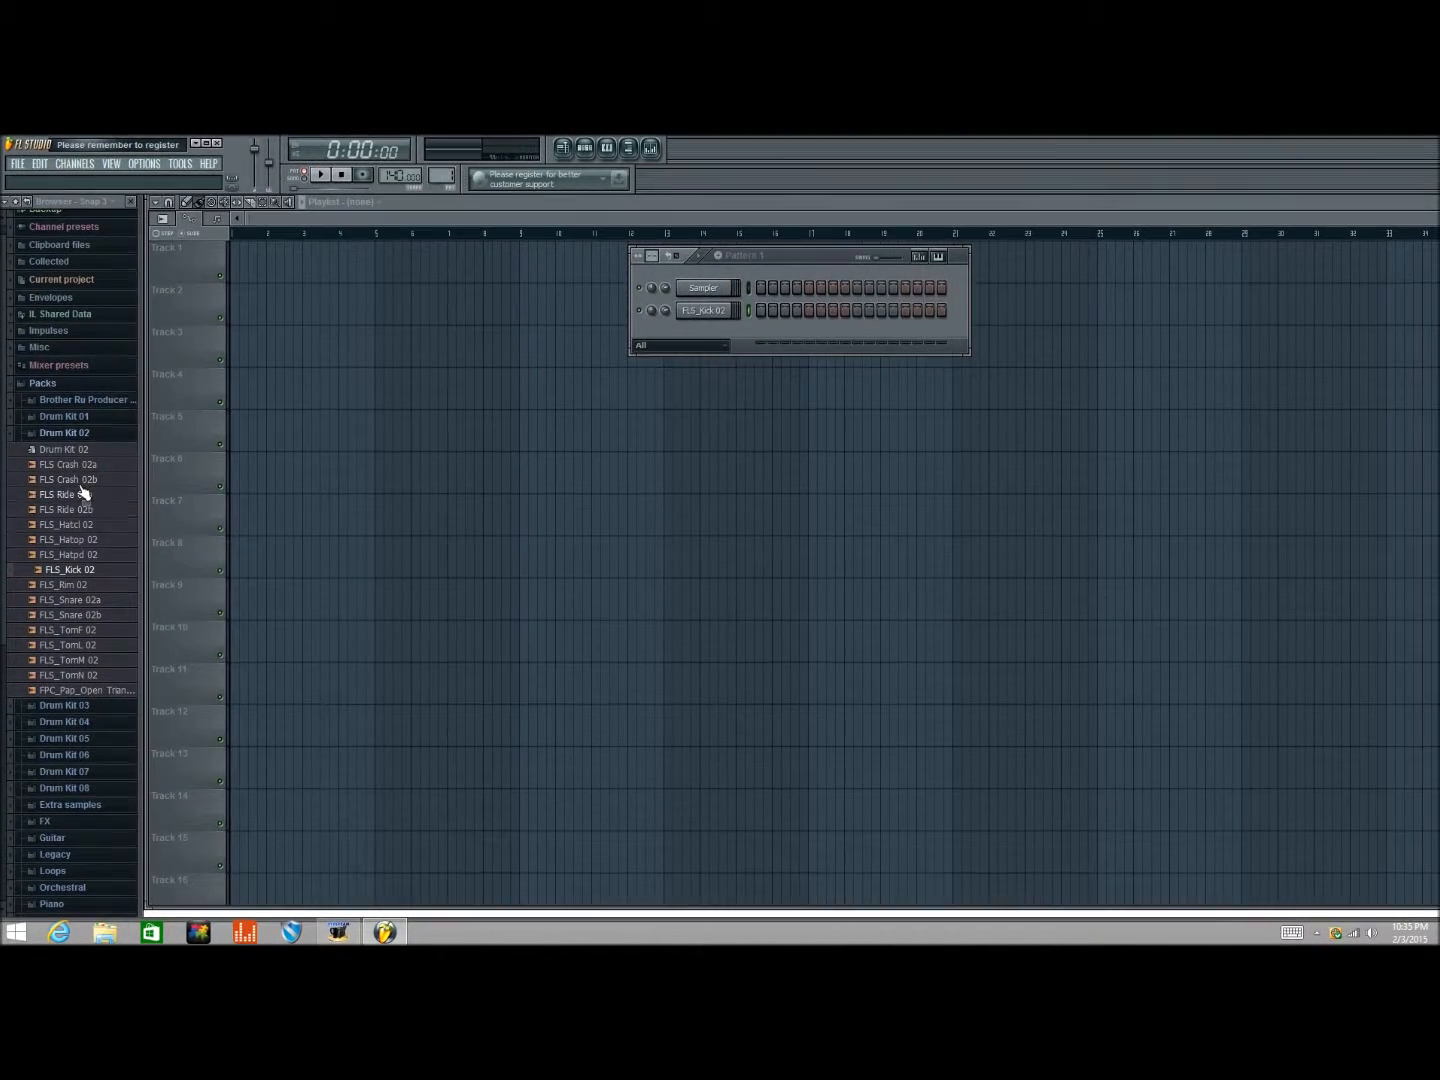
click(76, 600)
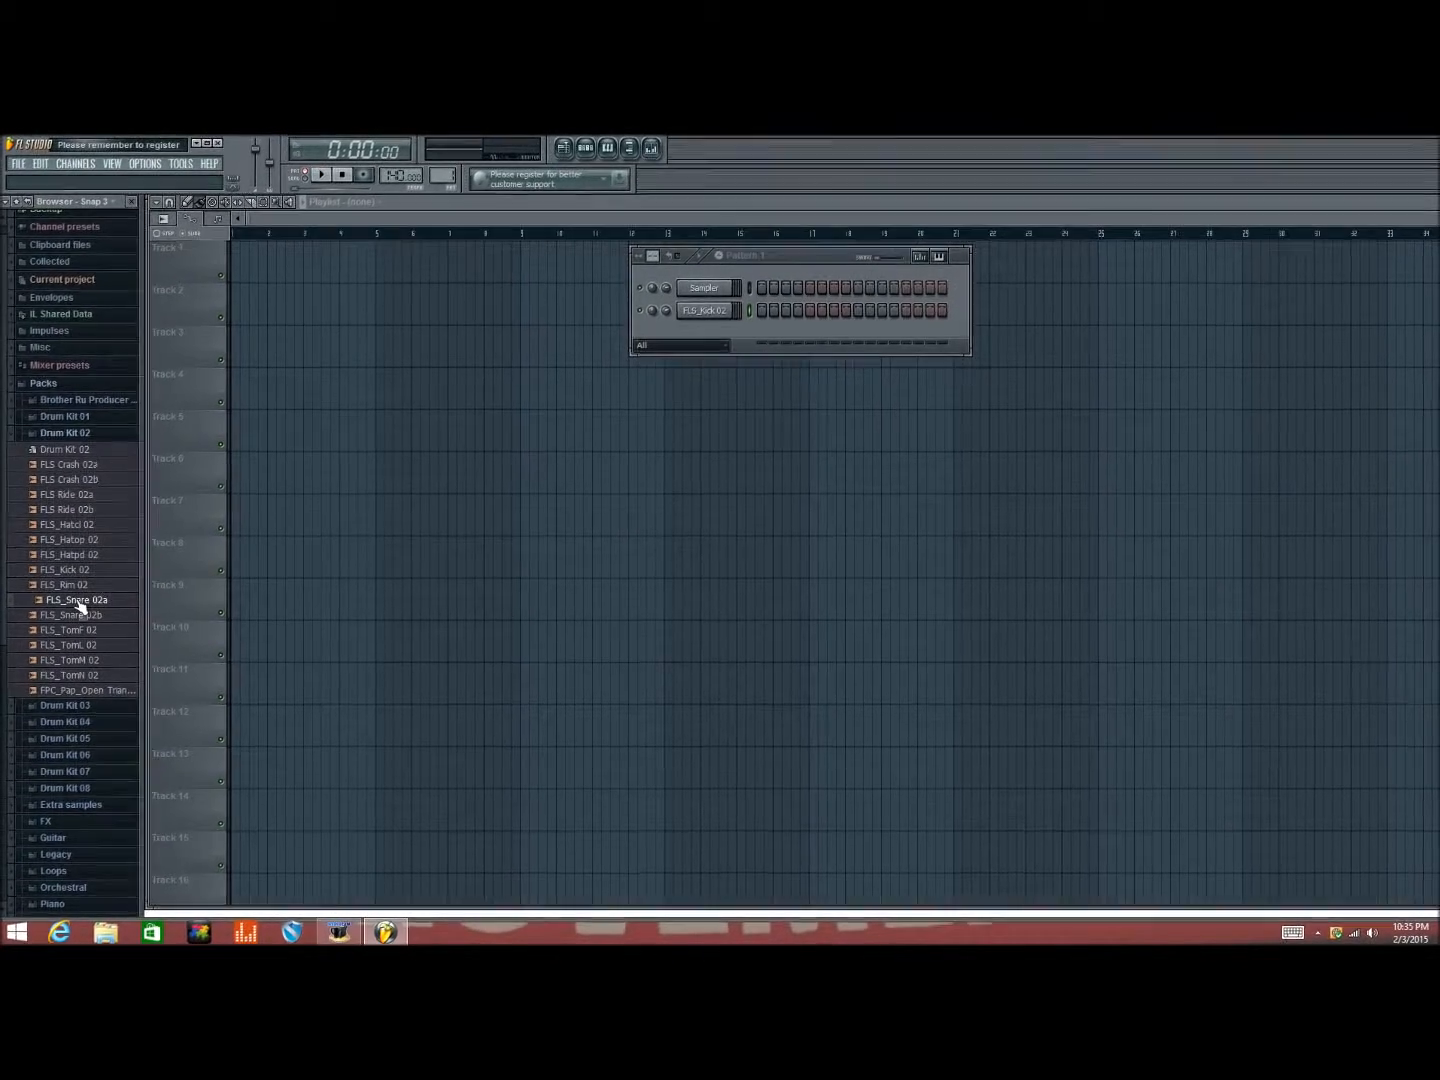
click(81, 607)
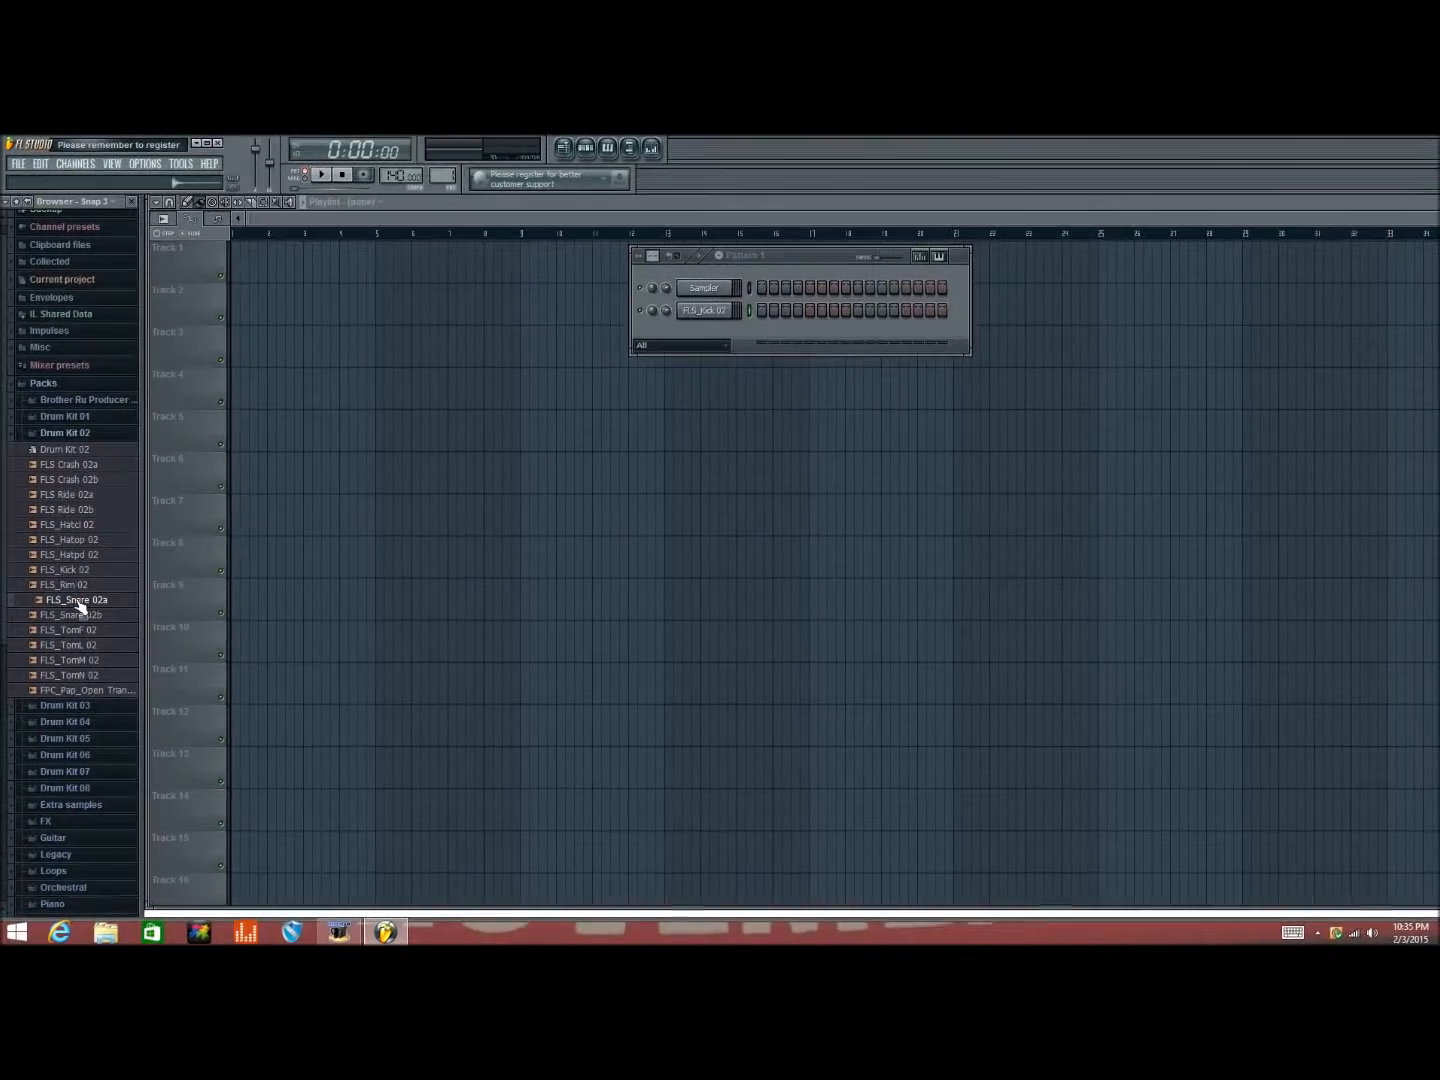
drag(224, 607, 707, 315)
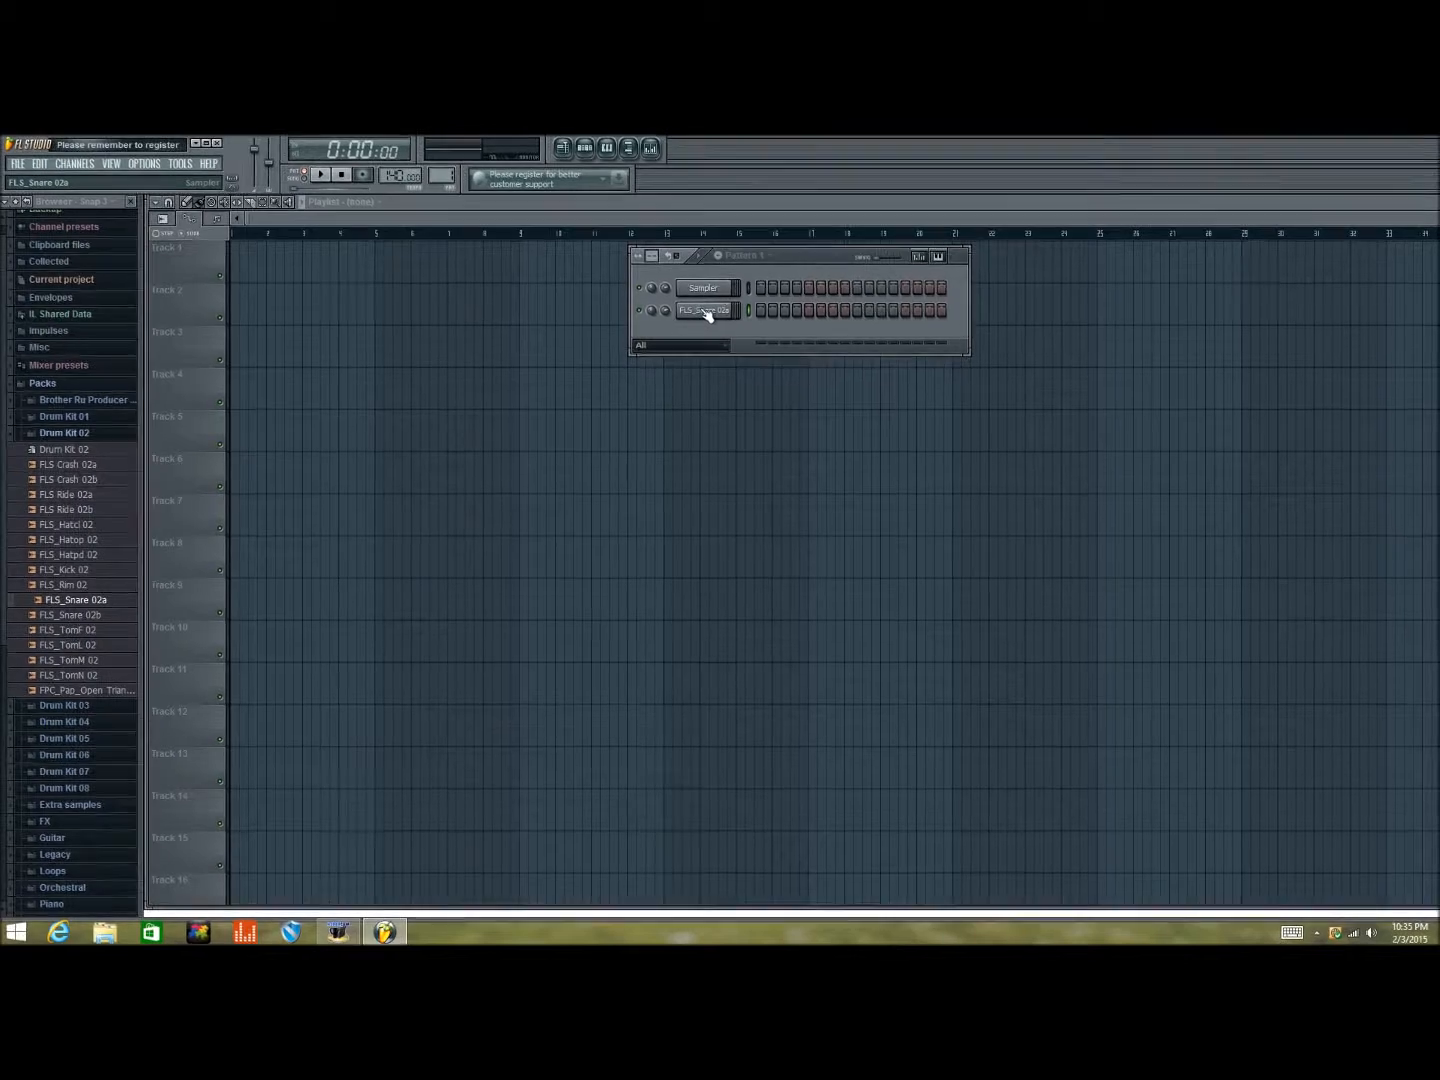
drag(65, 569, 704, 311)
Add FLS_Snare 02a as a new channel below the kick and delete the default Sampler channel.
click(85, 600)
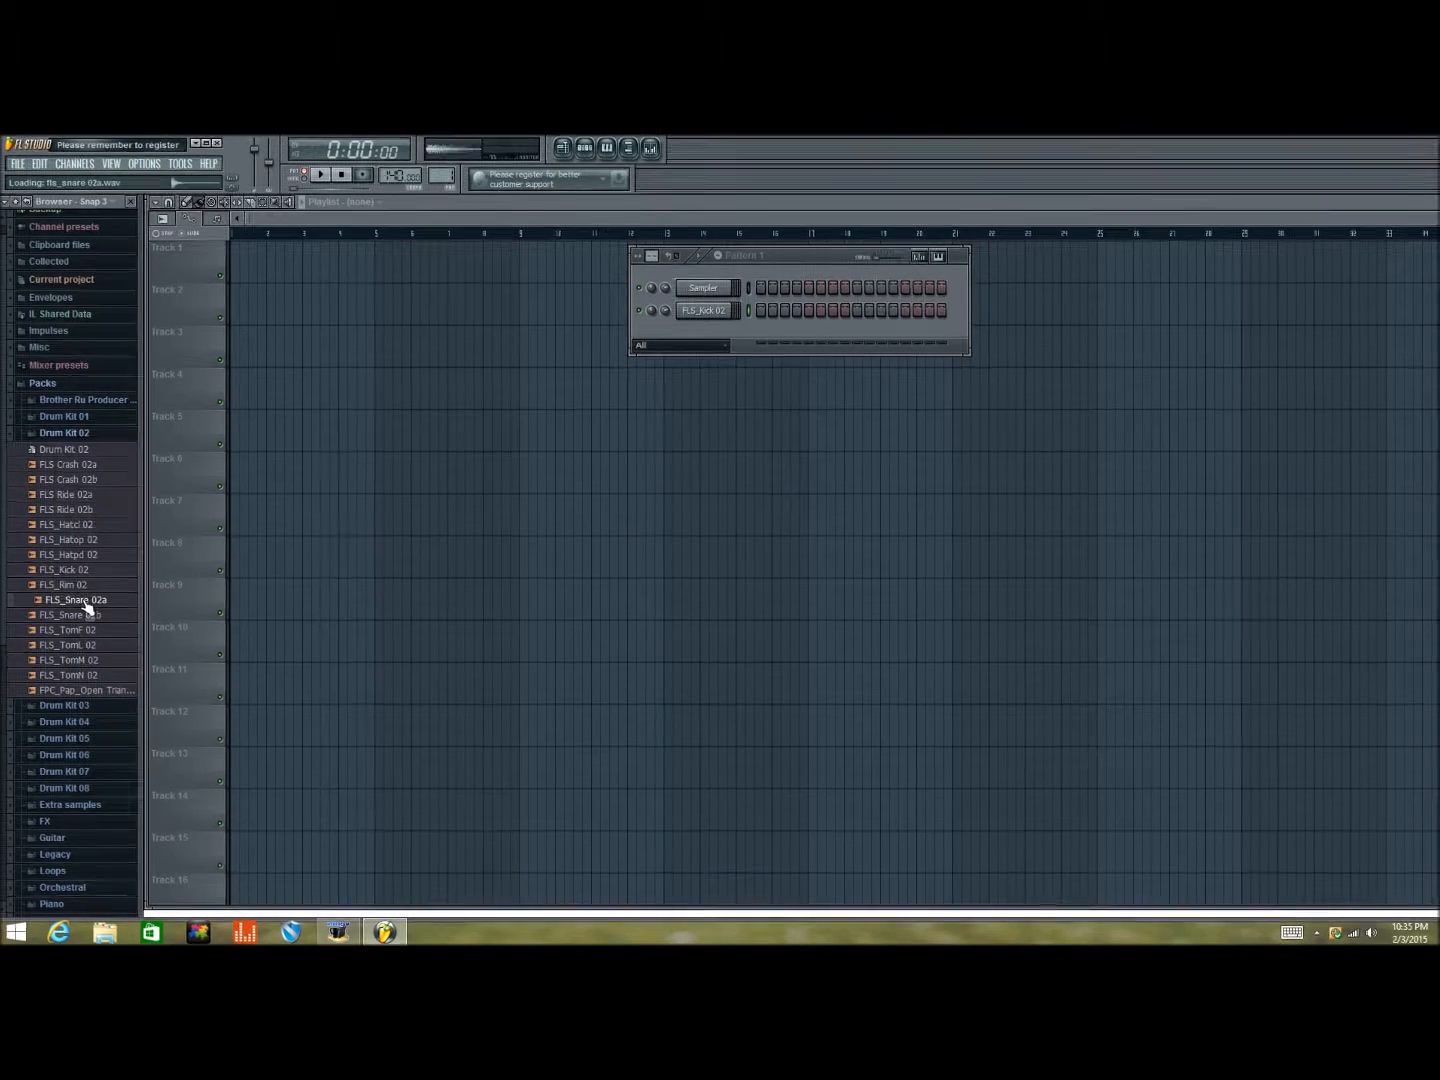
drag(271, 572, 706, 340)
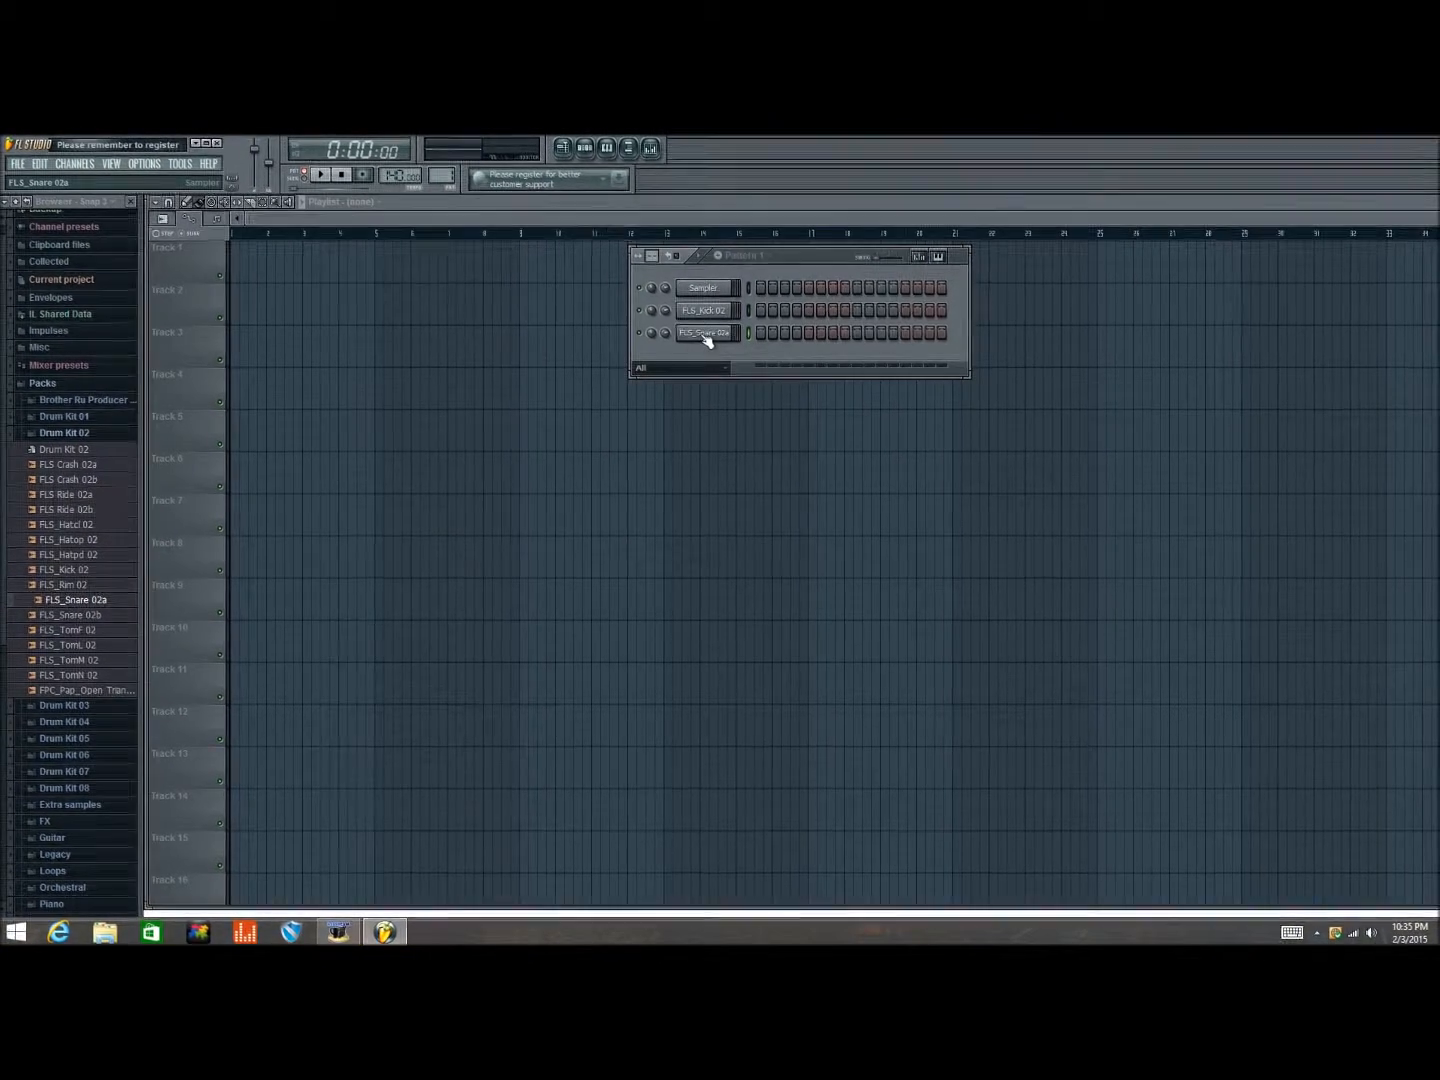
right_click(700, 295)
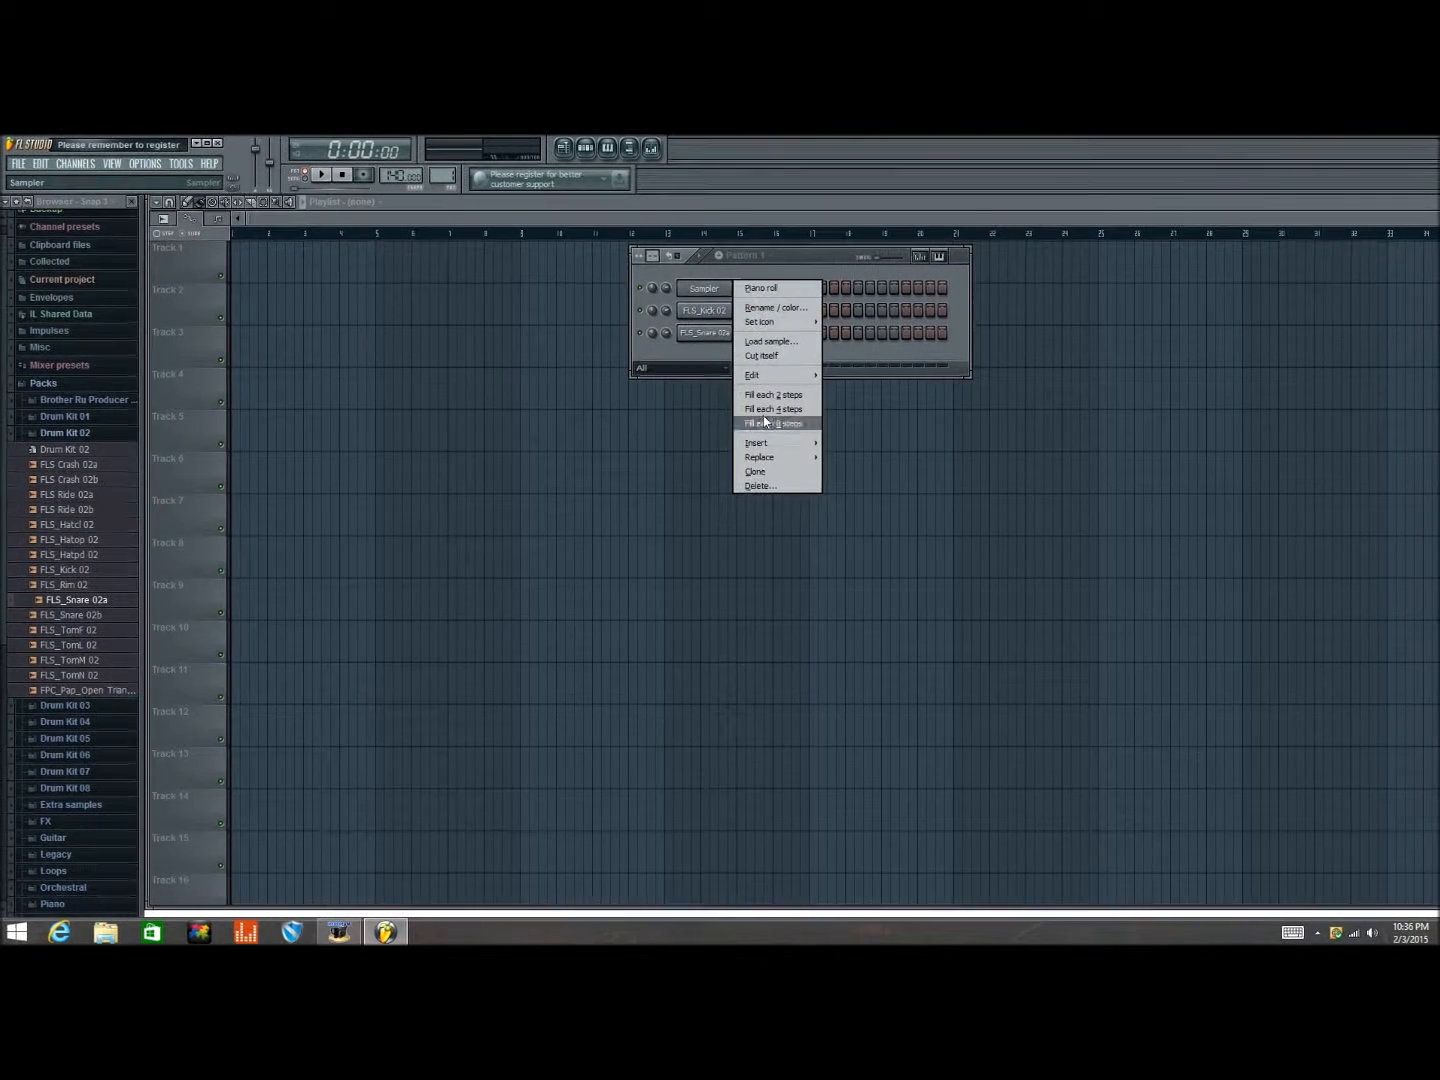
click(761, 487)
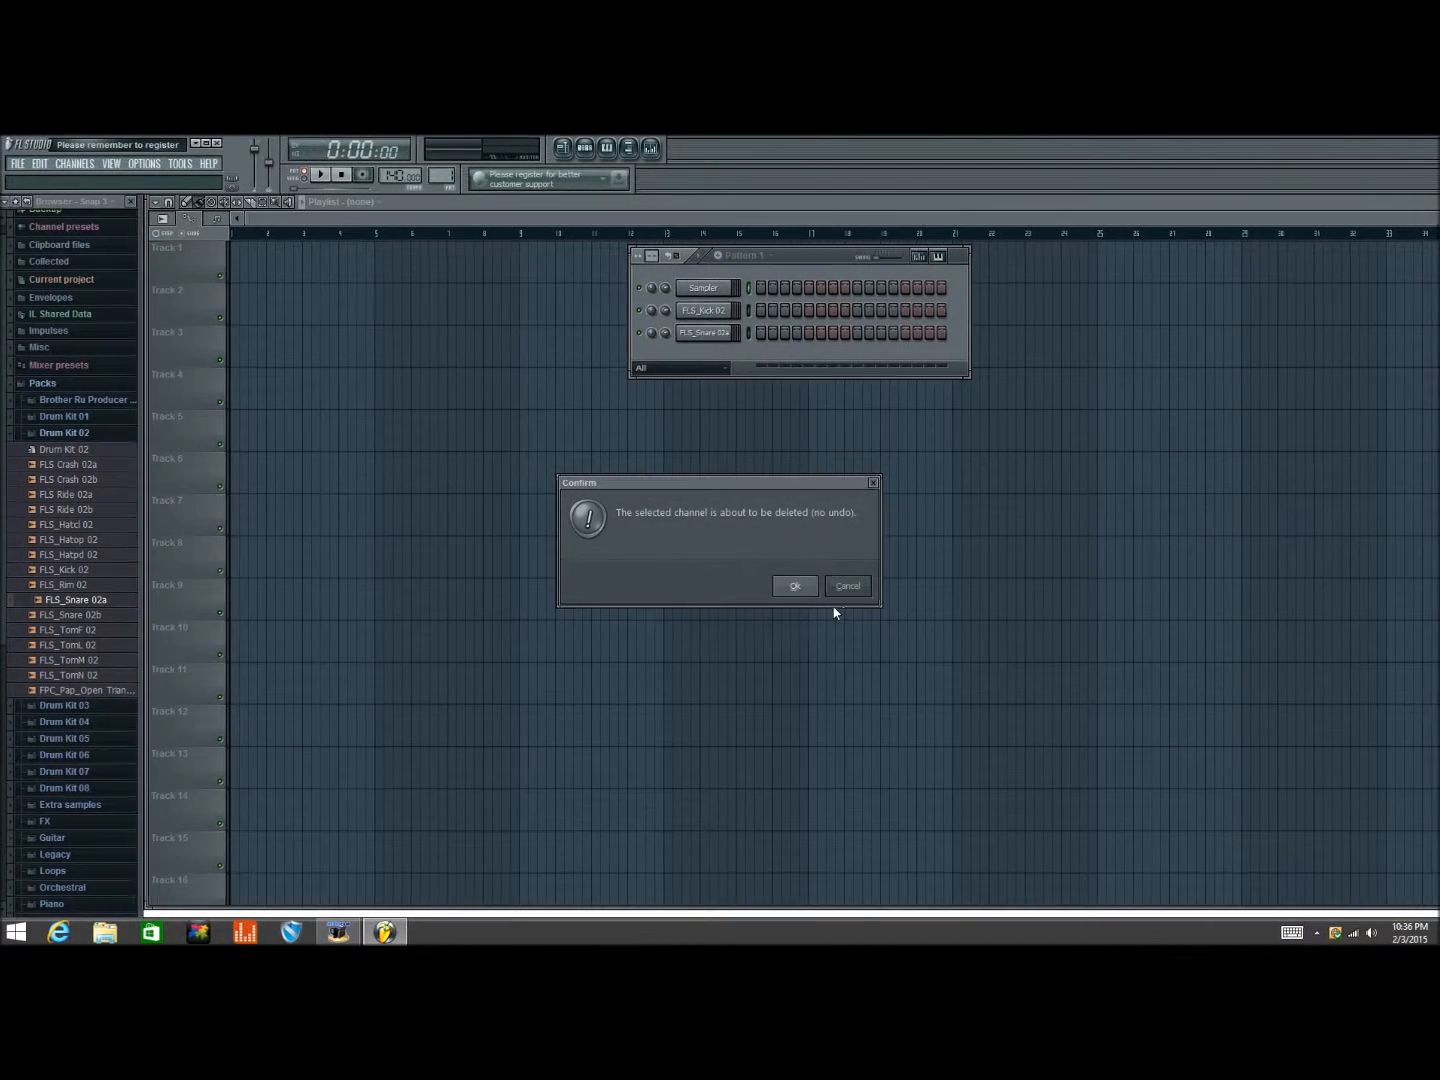
click(801, 590)
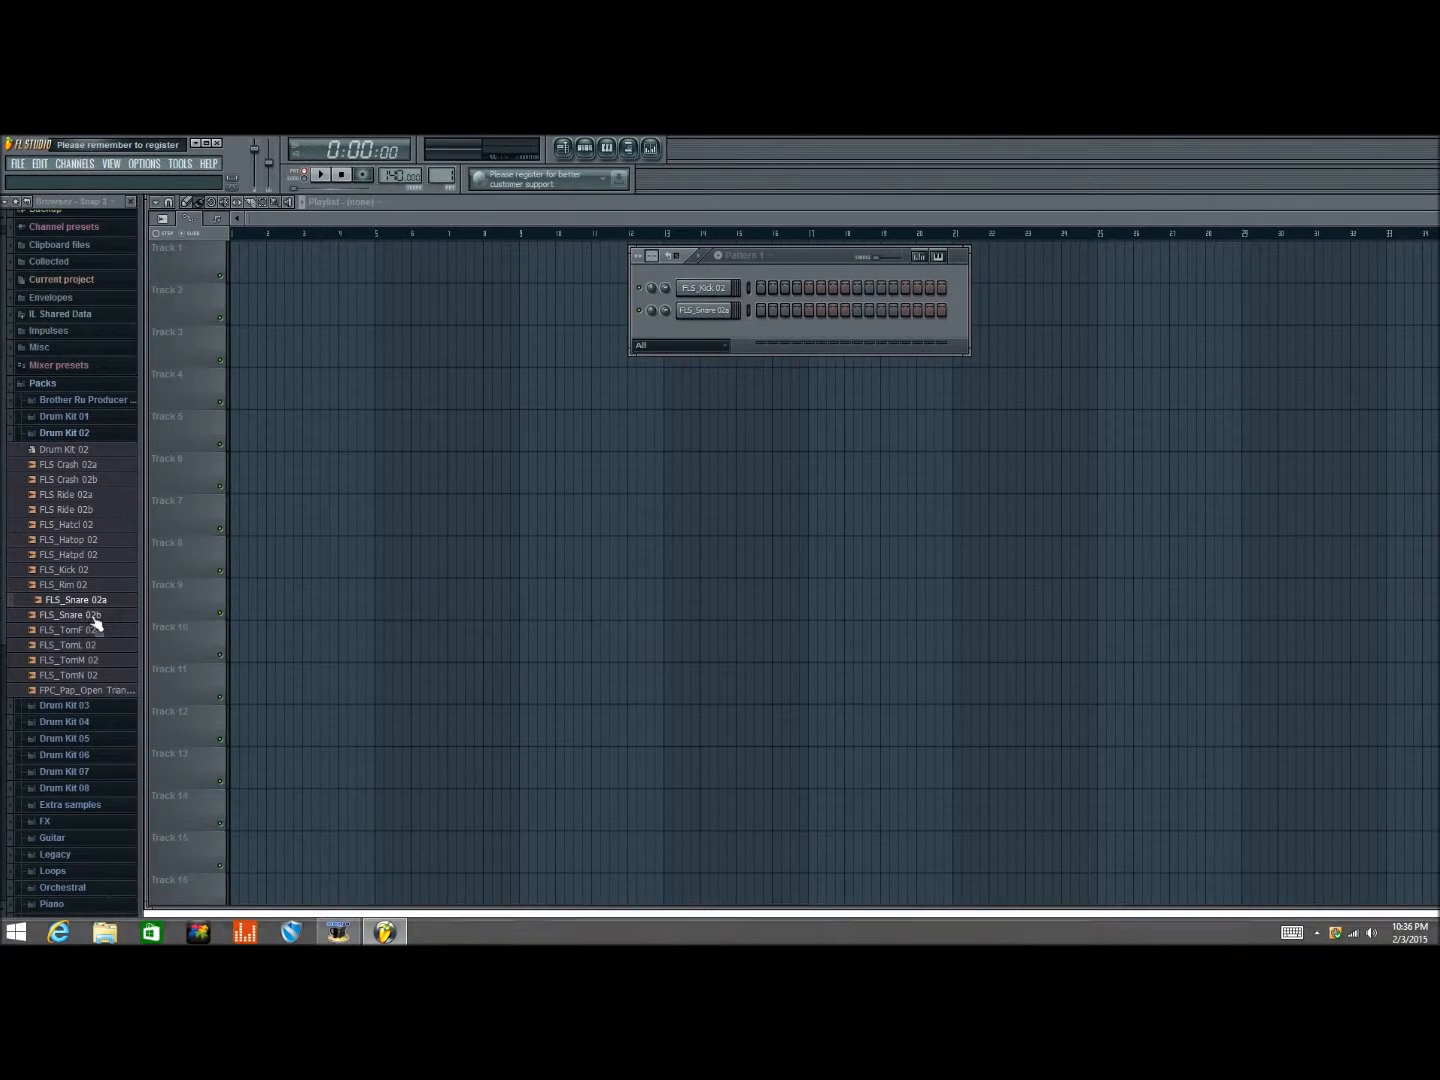
click(67, 435)
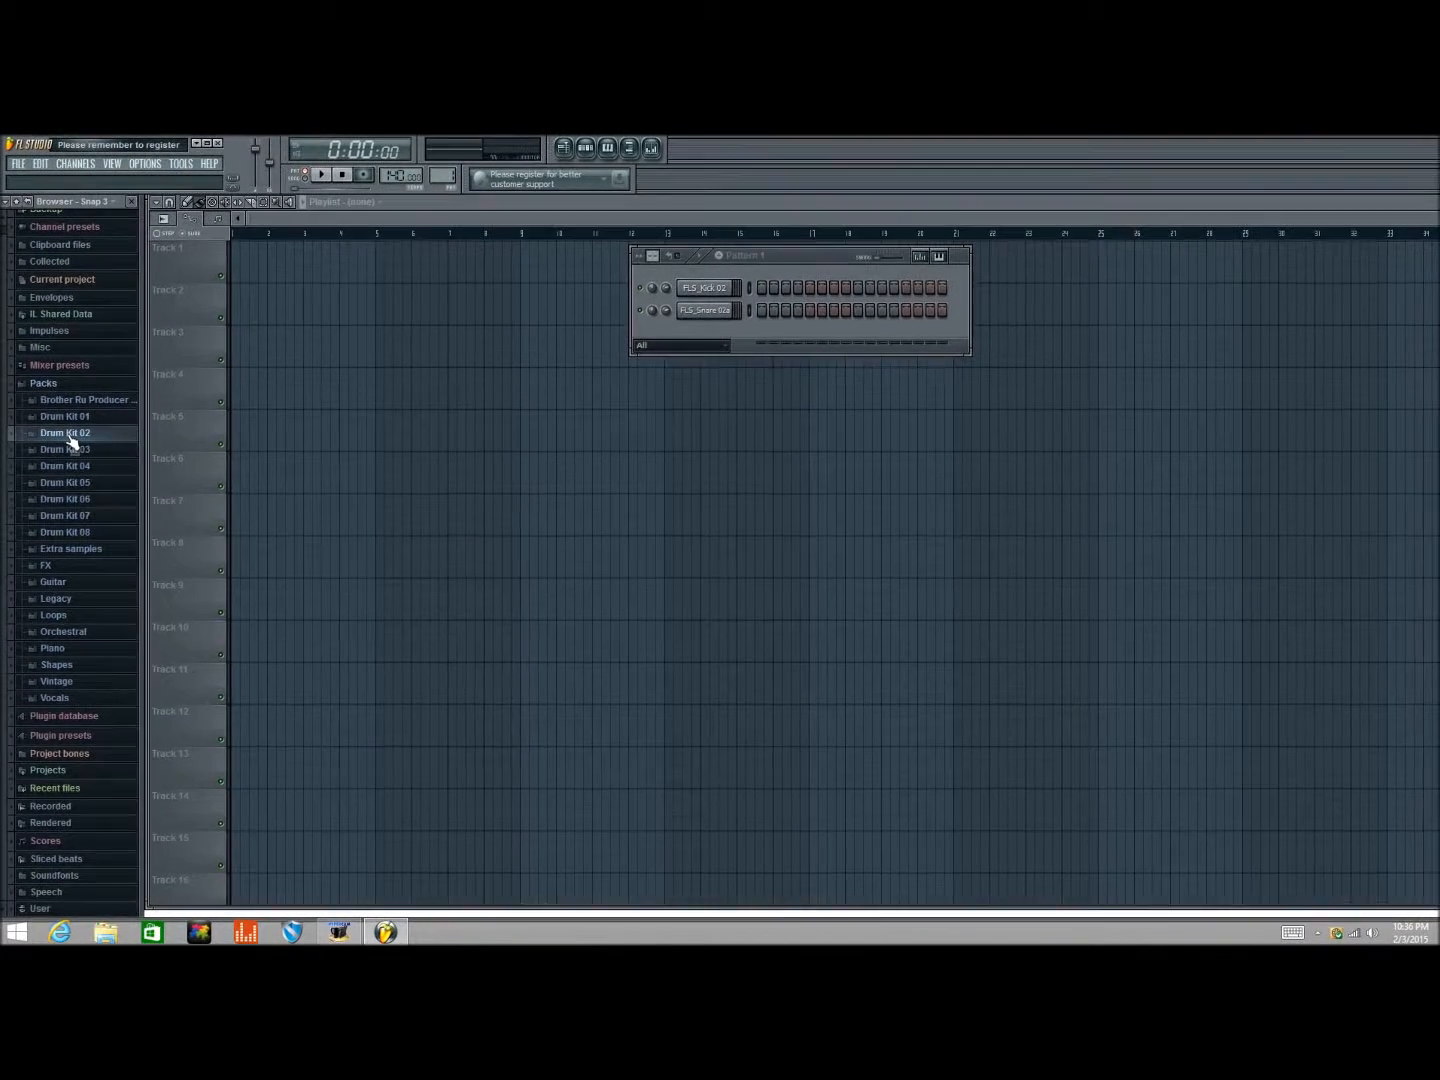
Program kicks on steps 1 and 9 and snares on steps 5 and 13 of Pattern 1, and play it back.
drag(829, 257, 518, 322)
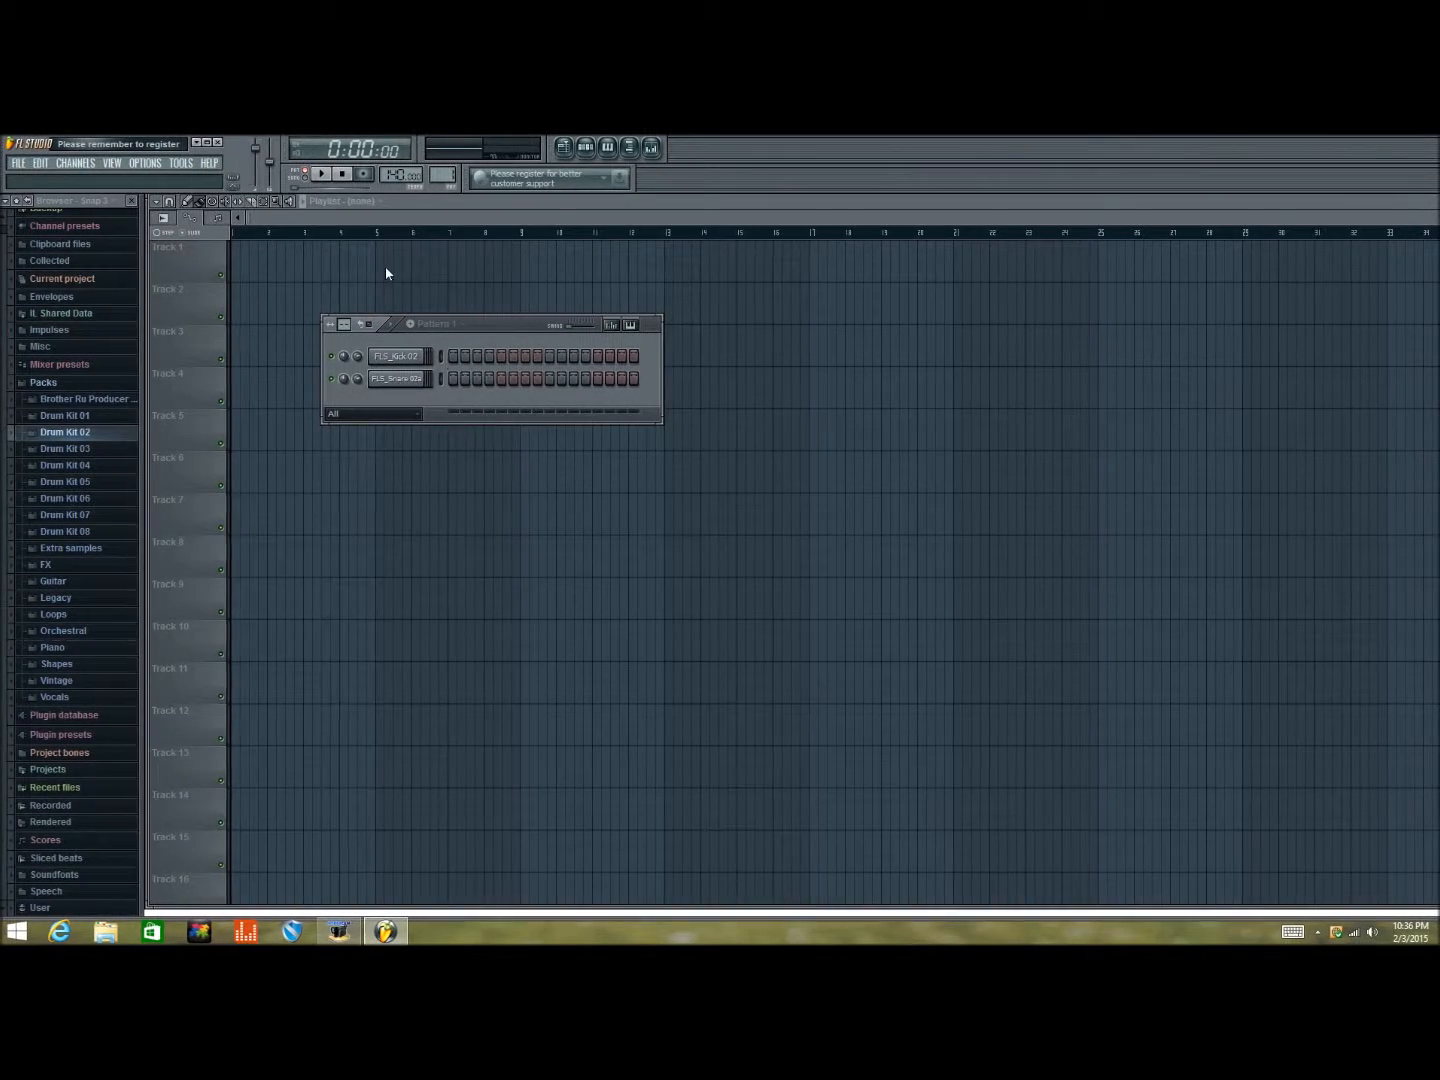
click(452, 357)
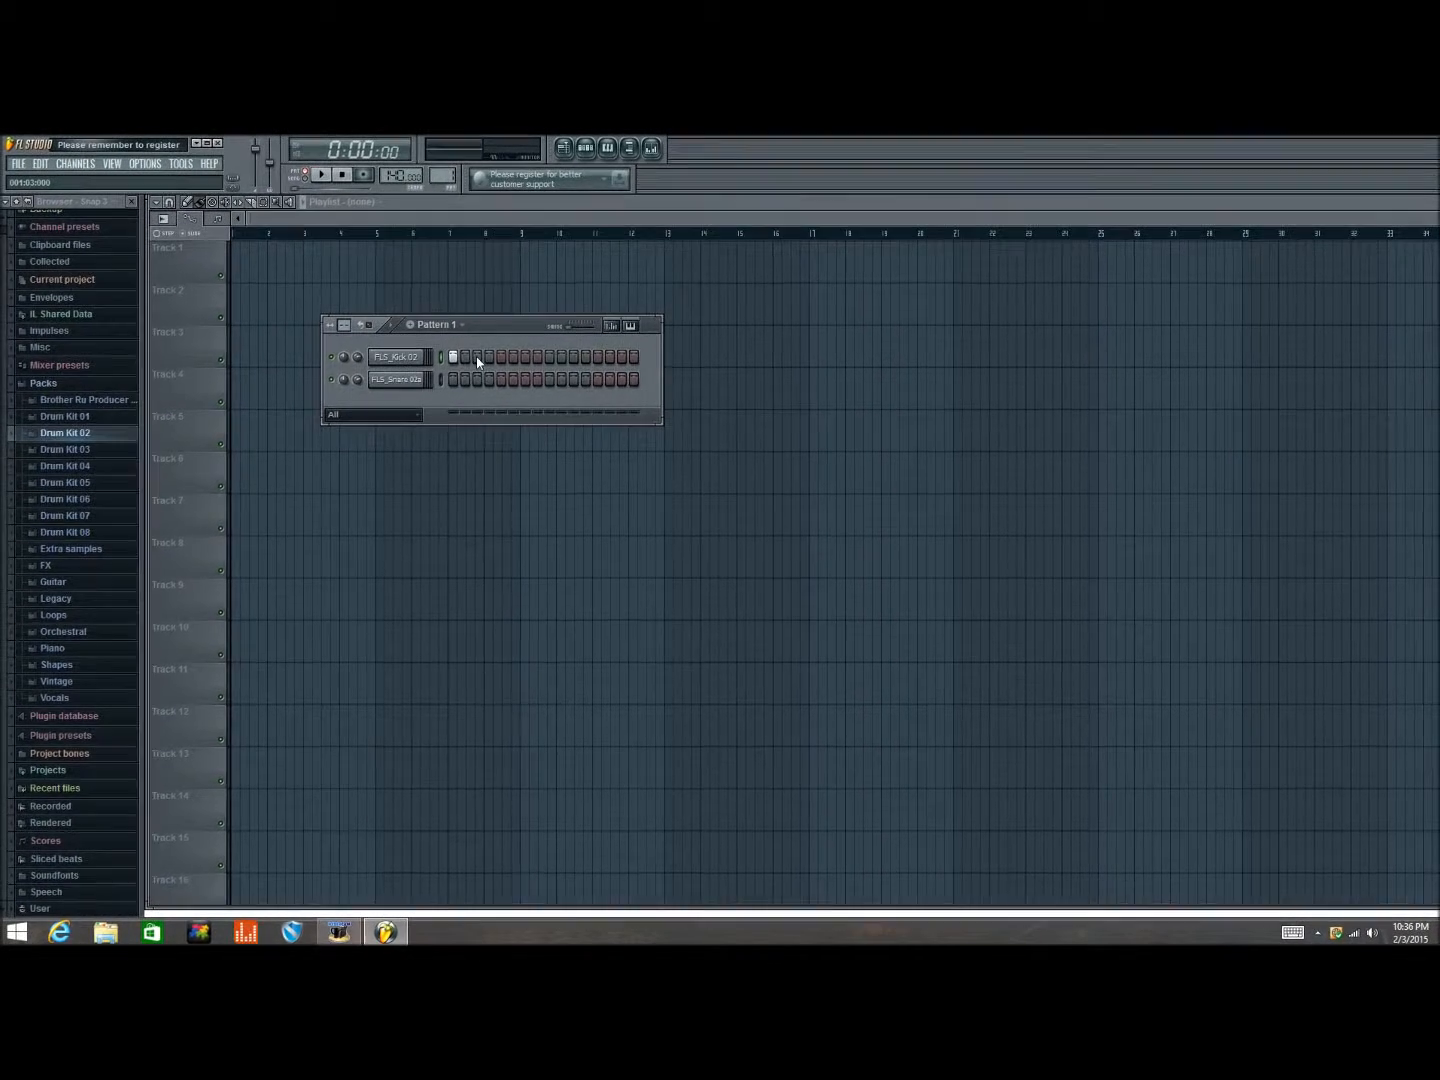
click(501, 379)
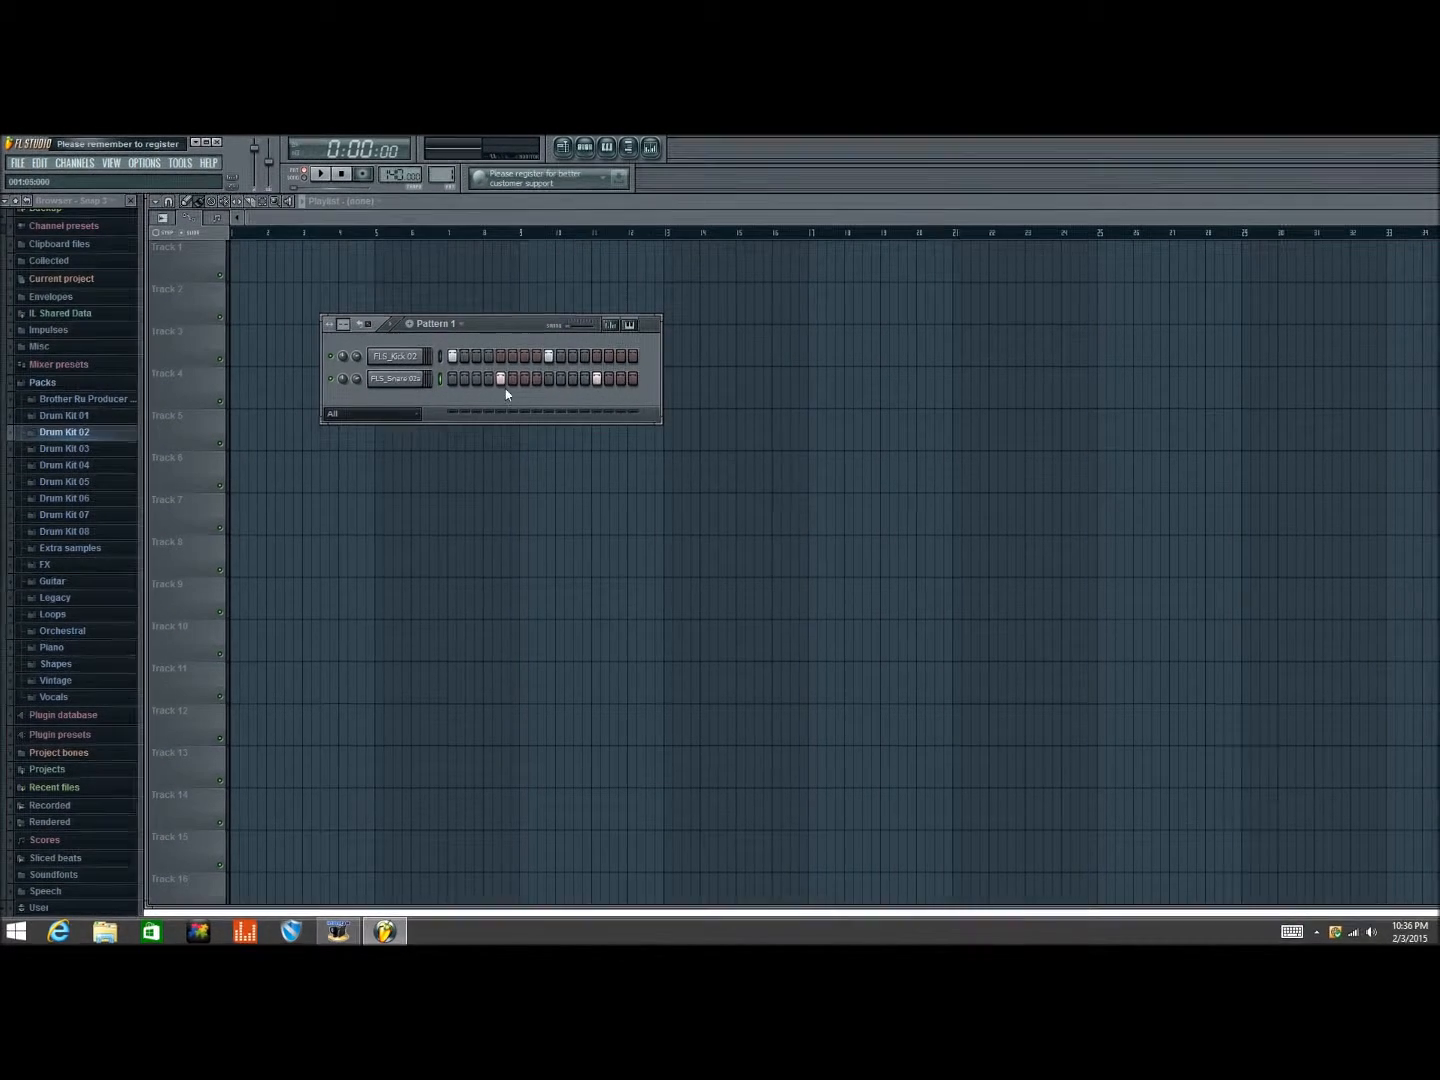
key(space)
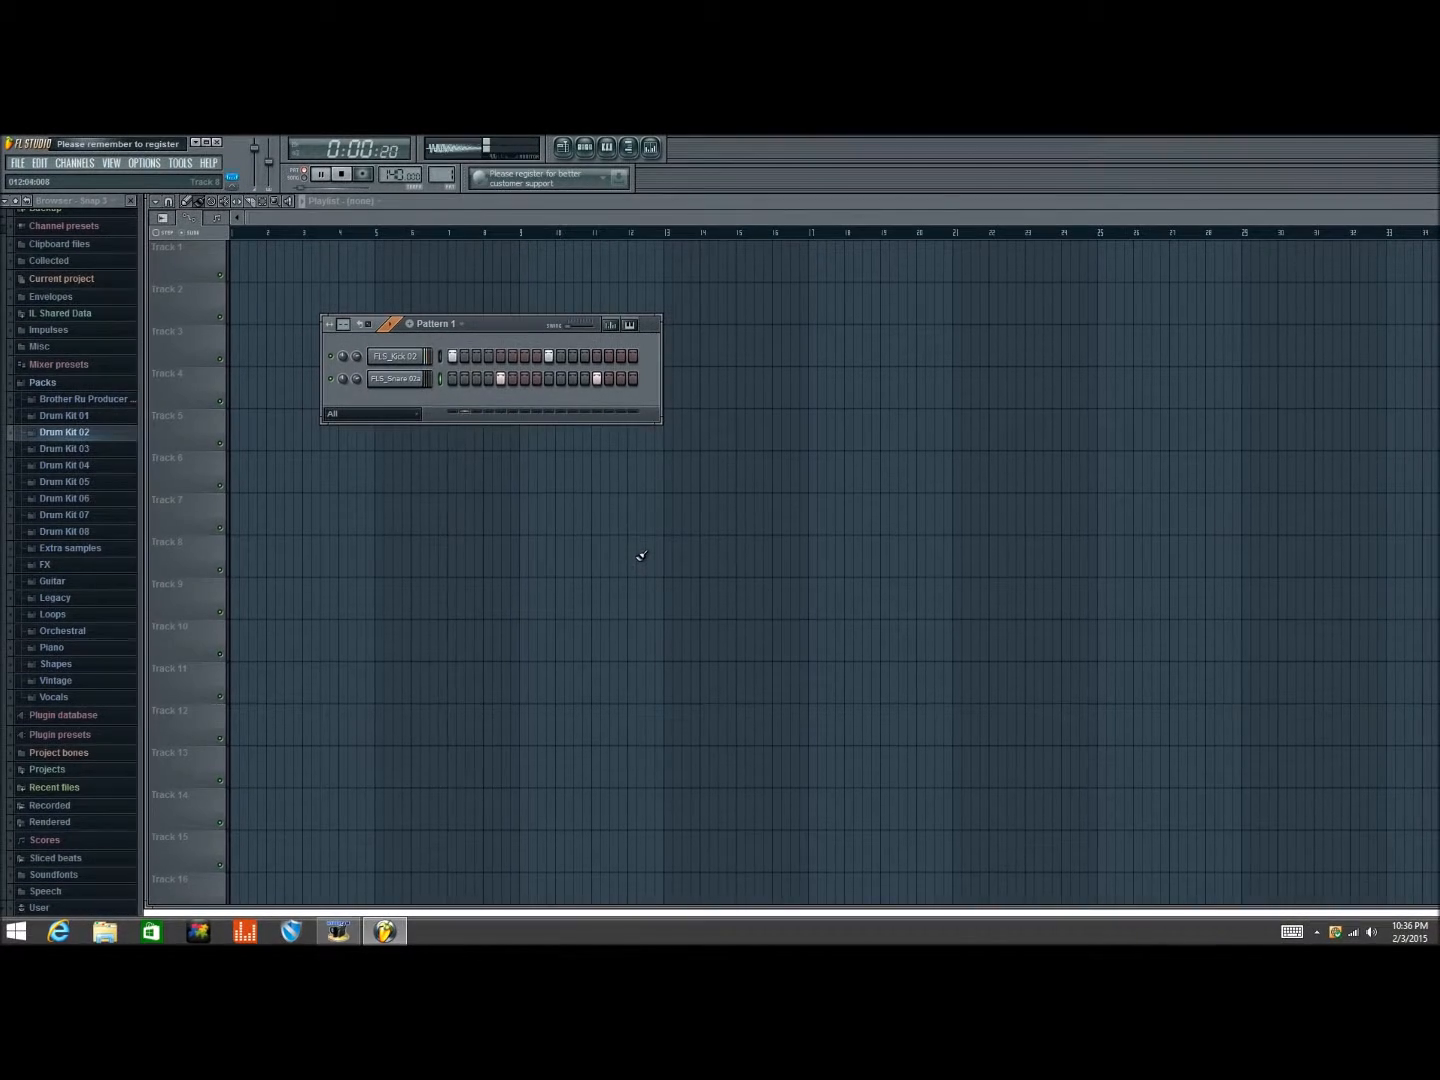
key(space)
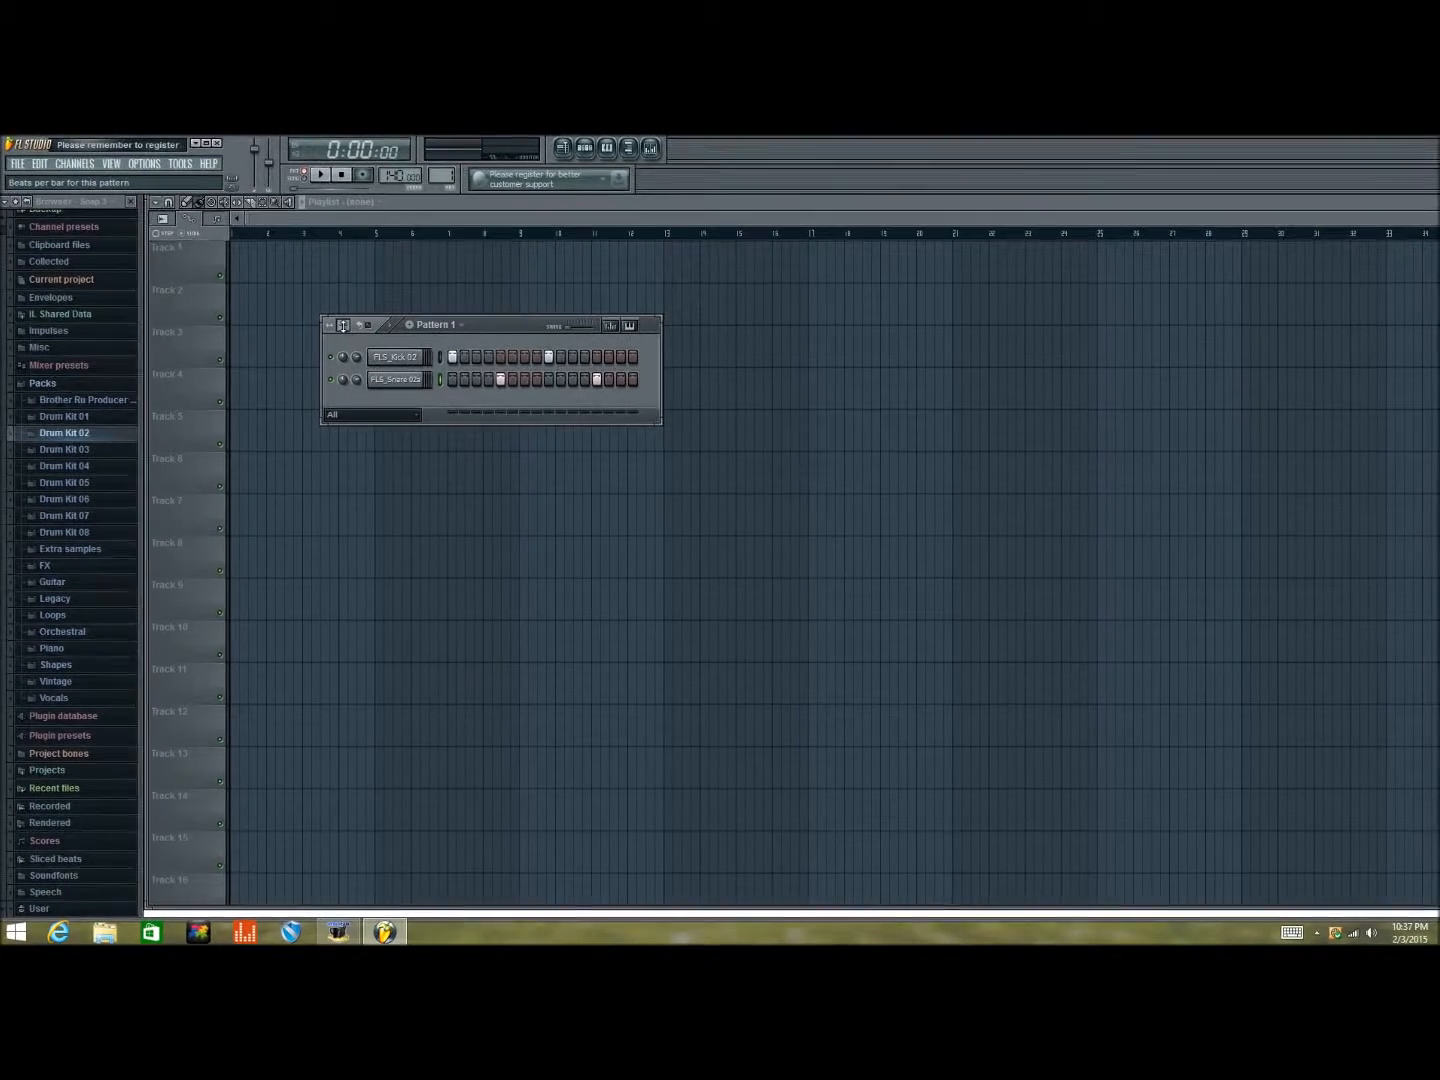
Extend Pattern 1 to 32 steps and rework its first bar to kicks on steps 1, 7 and 13 with one snare on step 9.
click(344, 324)
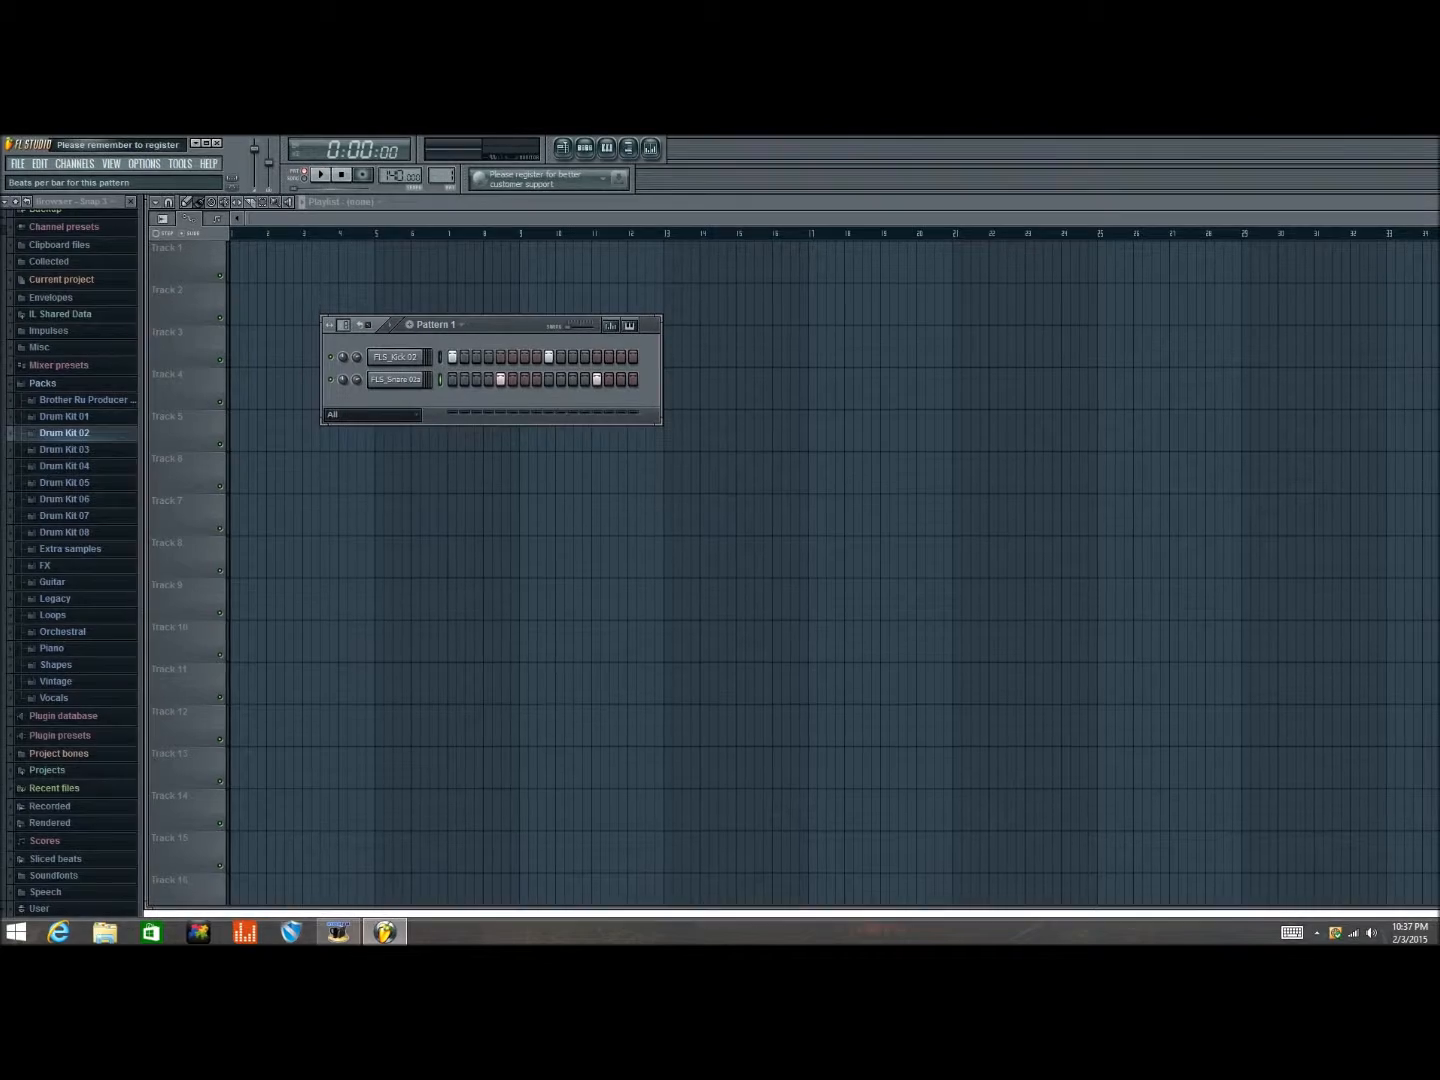
drag(344, 324, 355, 308)
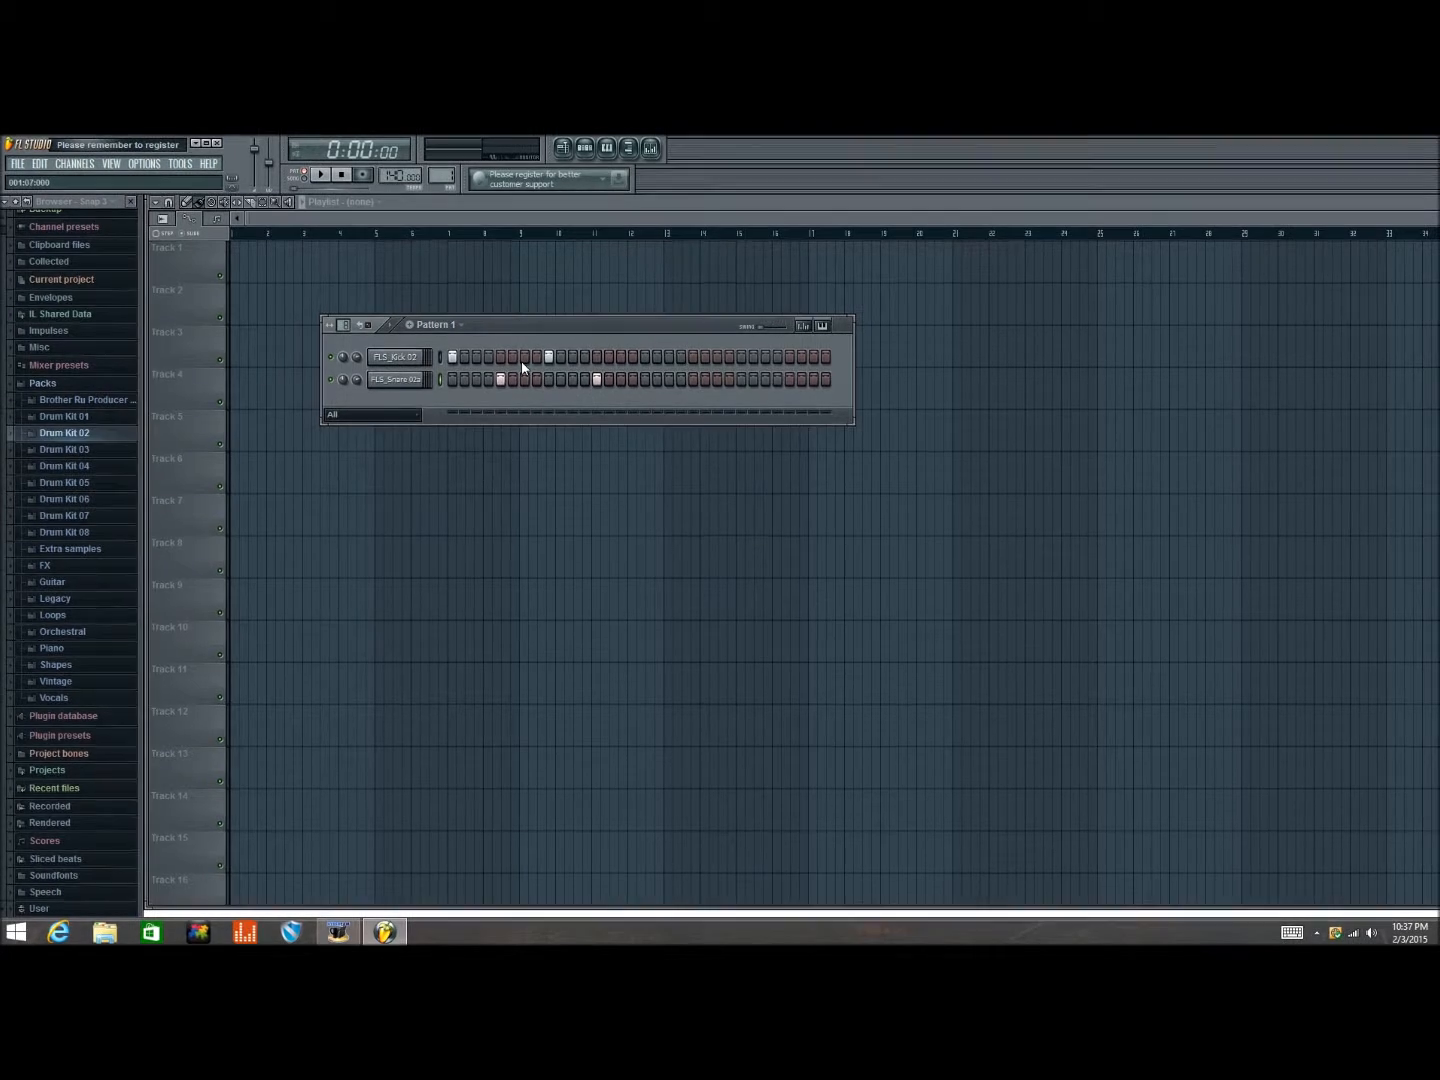
click(552, 358)
click(500, 379)
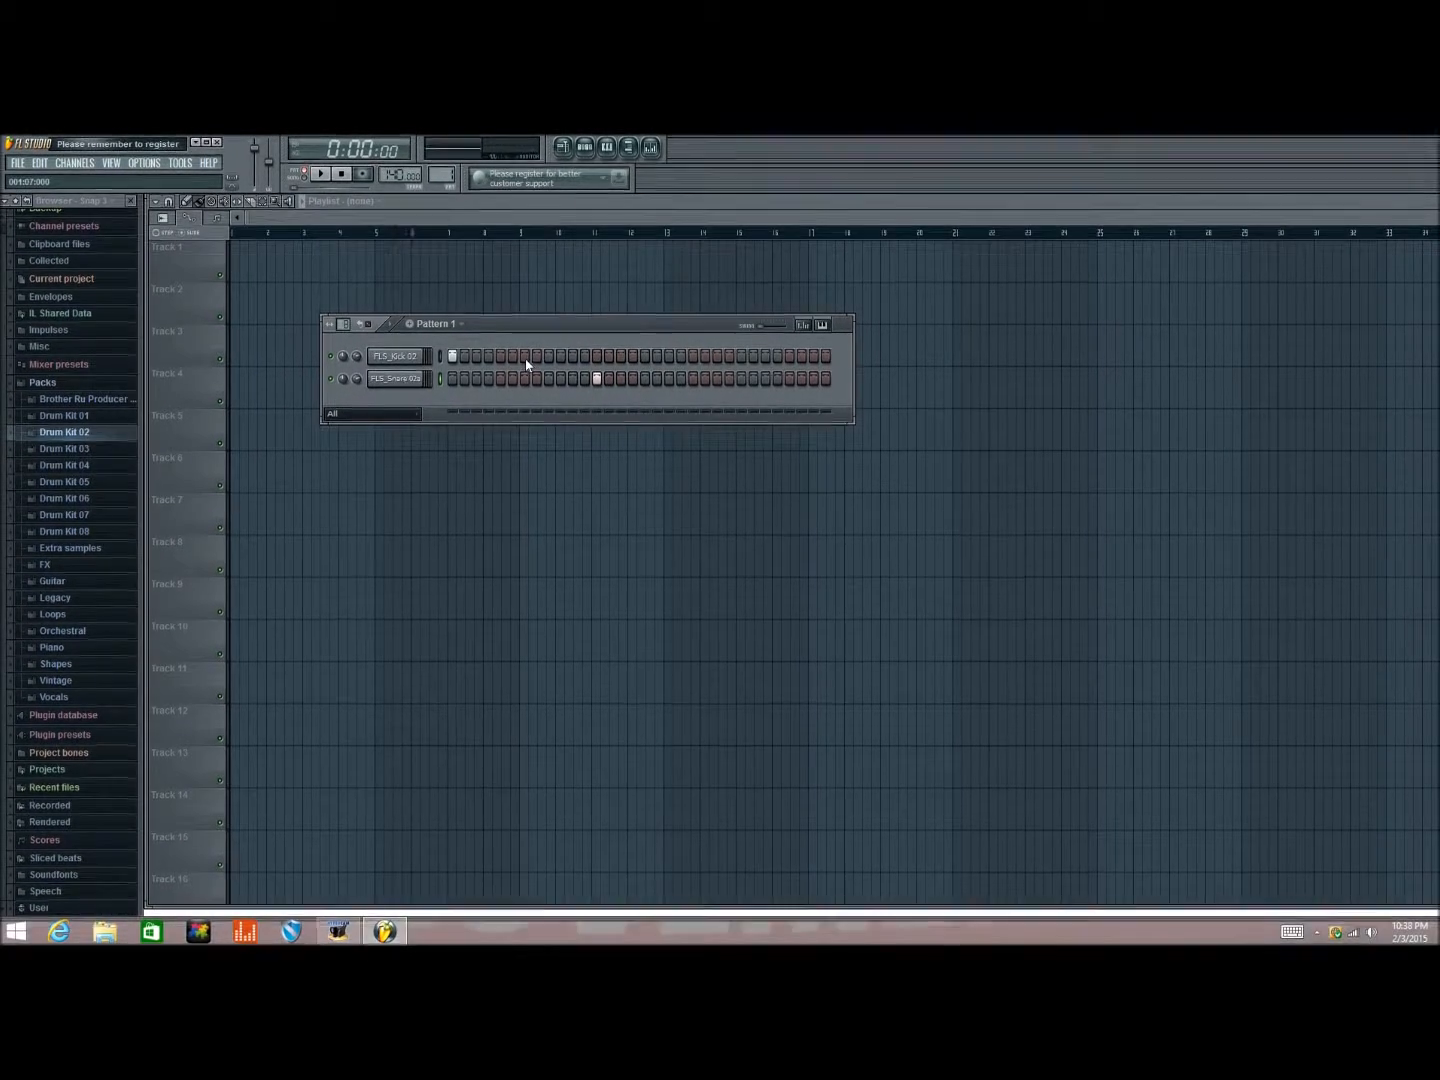
click(525, 357)
click(549, 379)
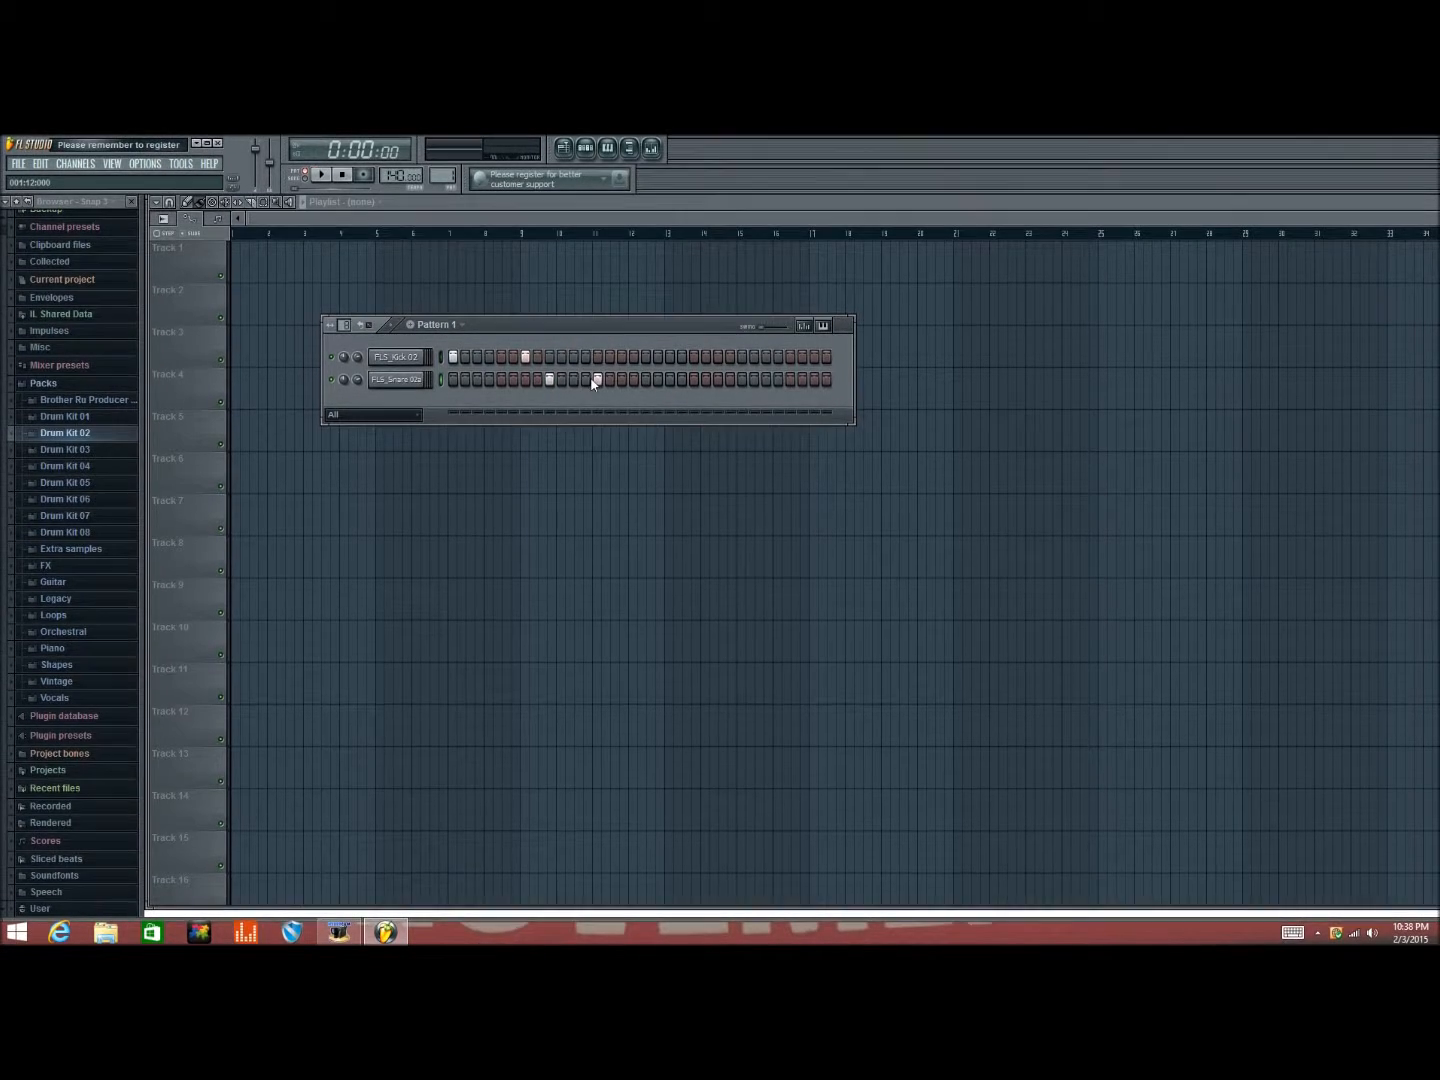
click(596, 379)
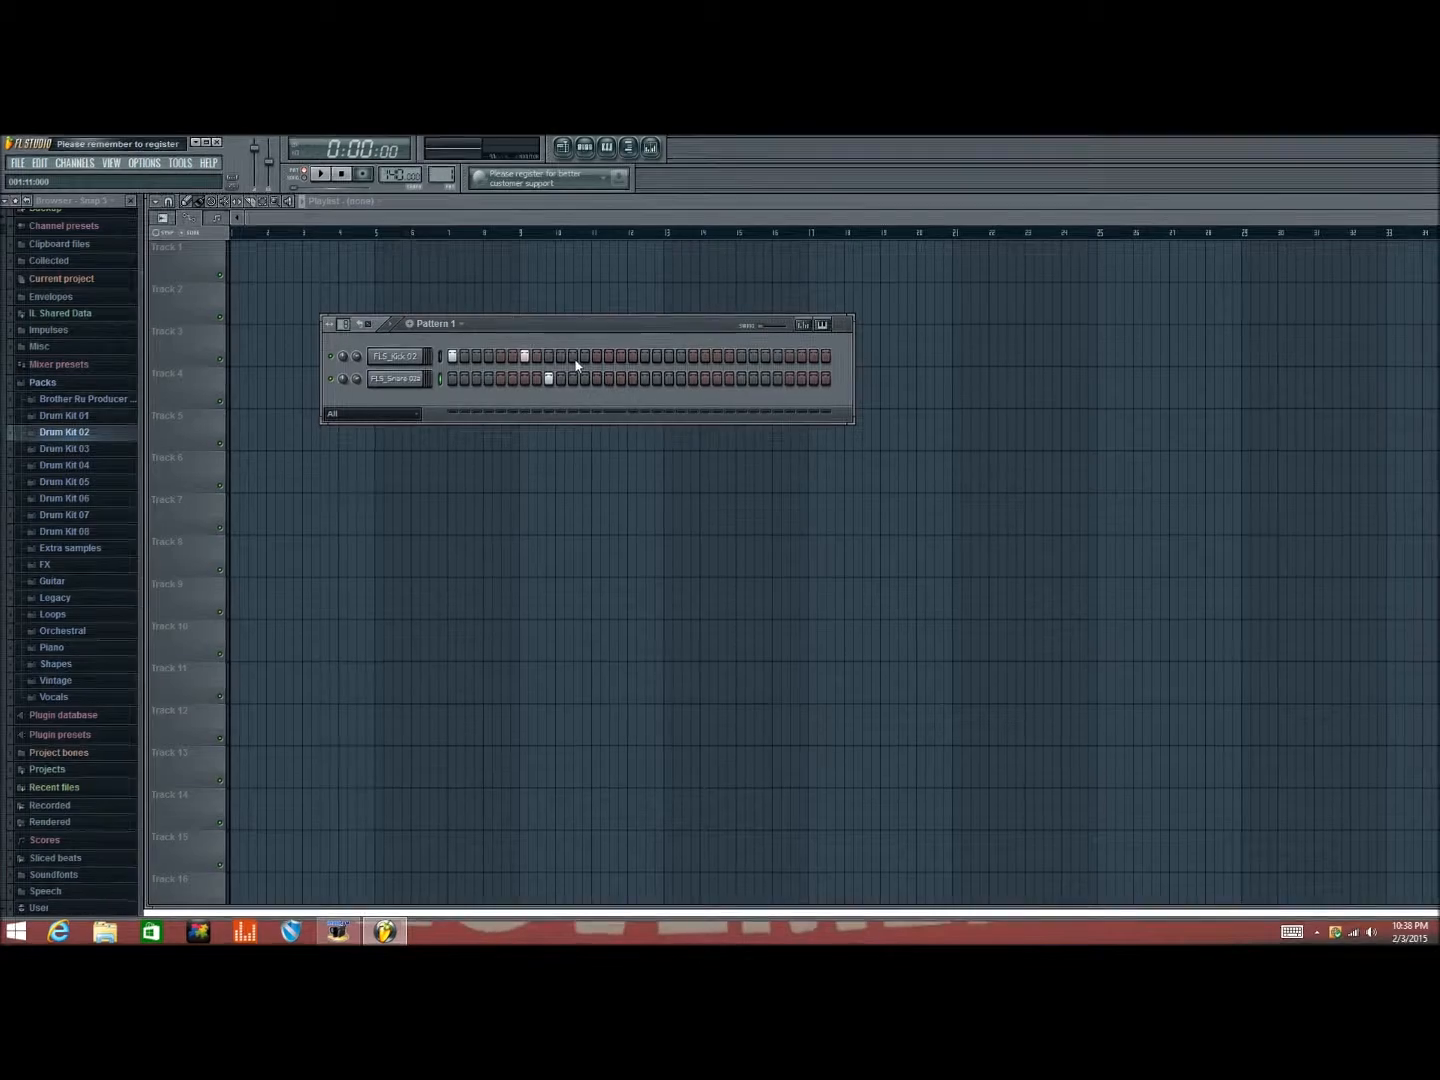
click(597, 356)
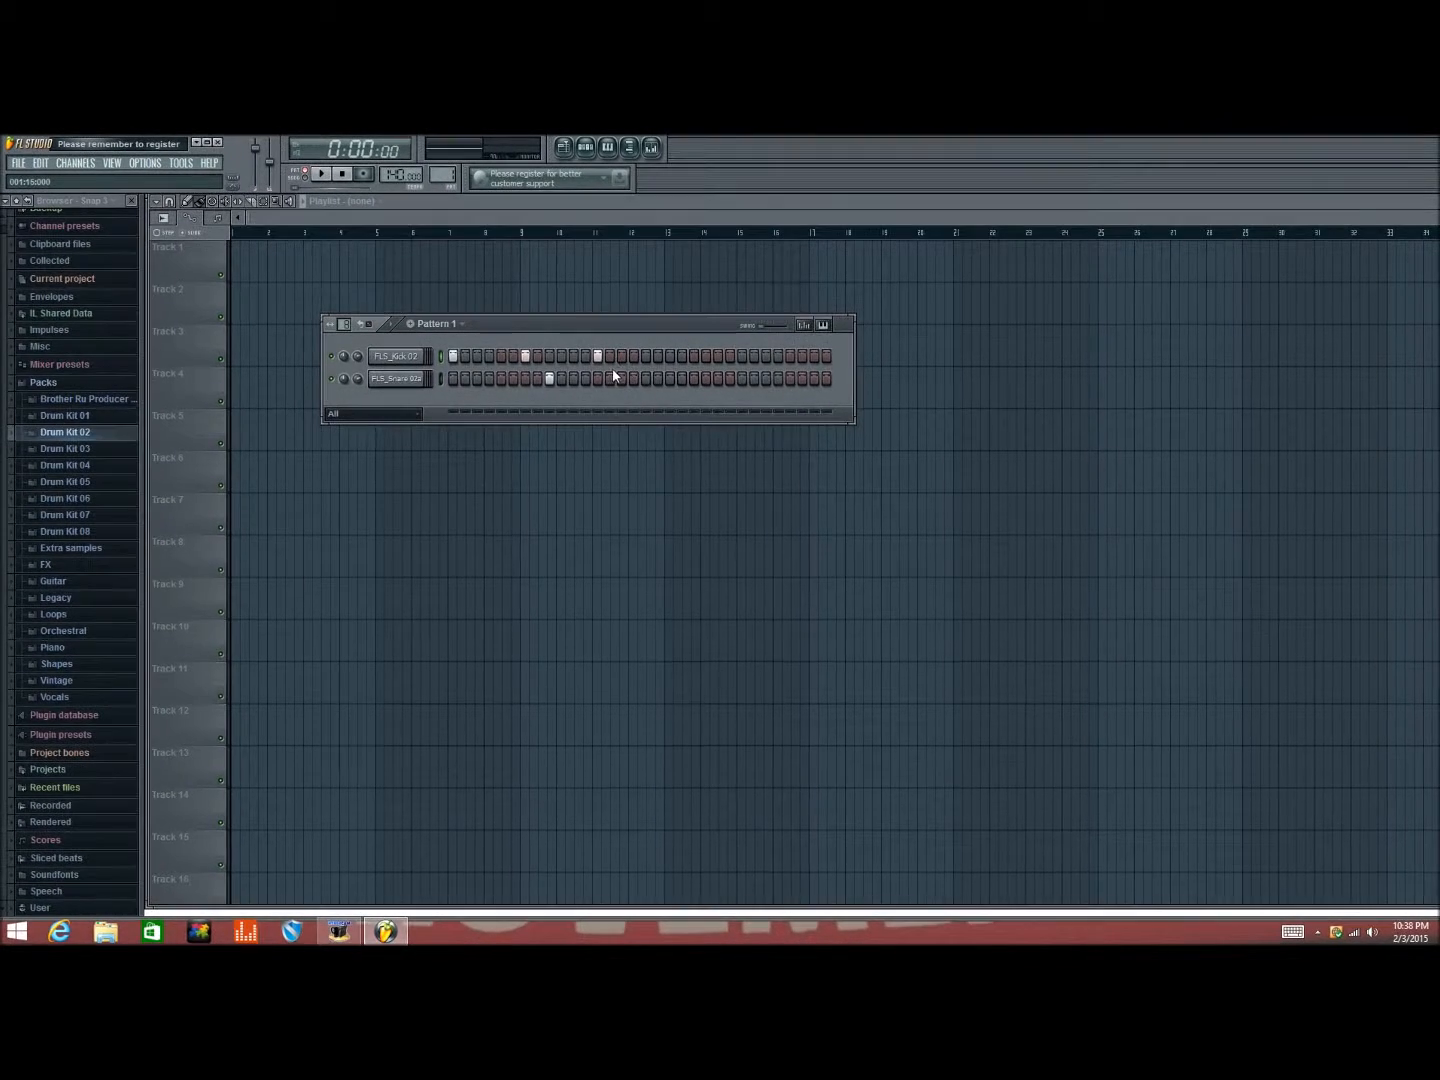
Fill the second bar with kicks on steps 17, 23, 29 and 31 and a snare on step 25, and play the pattern.
click(645, 357)
click(717, 357)
click(742, 379)
click(789, 356)
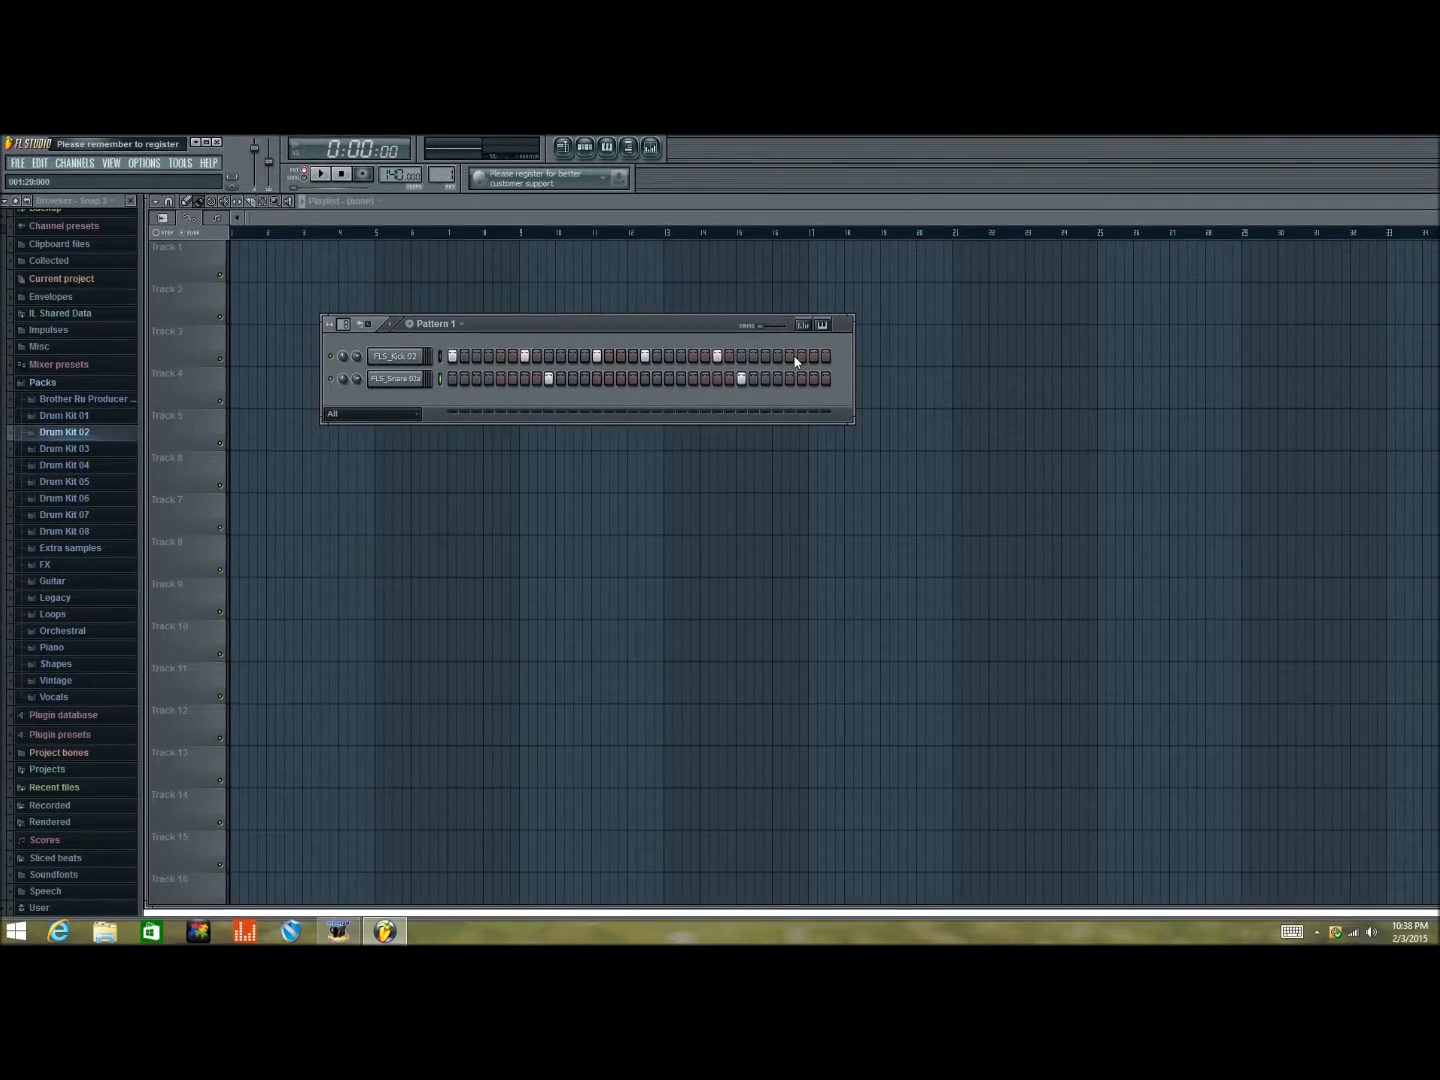
click(813, 357)
key(space)
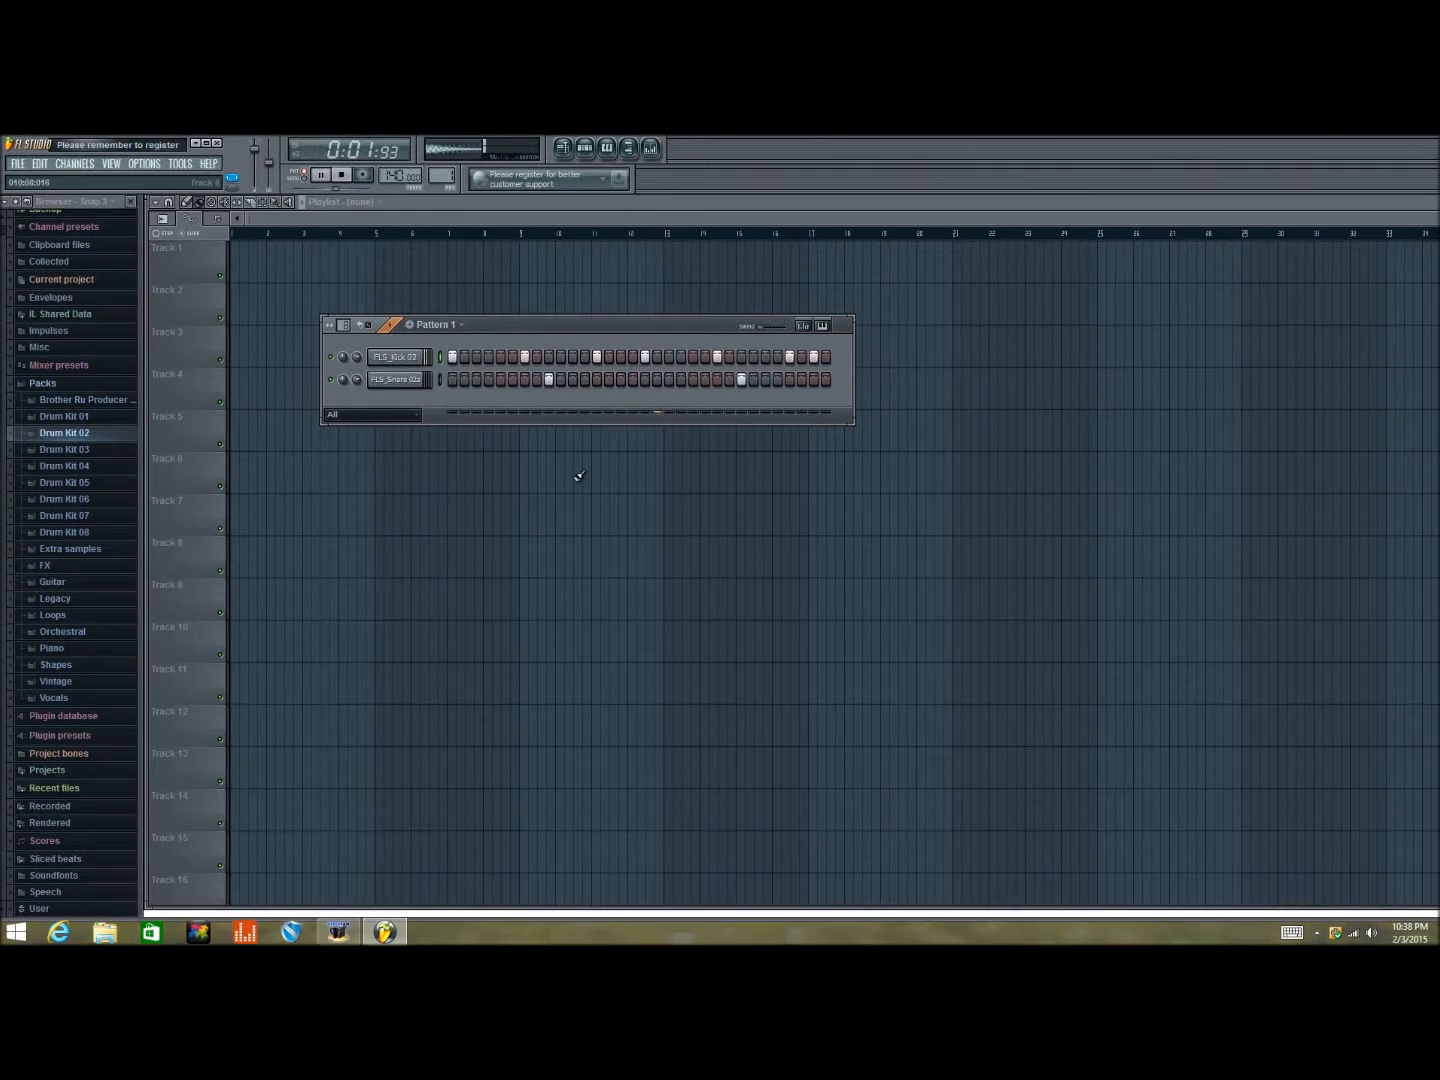
key(space)
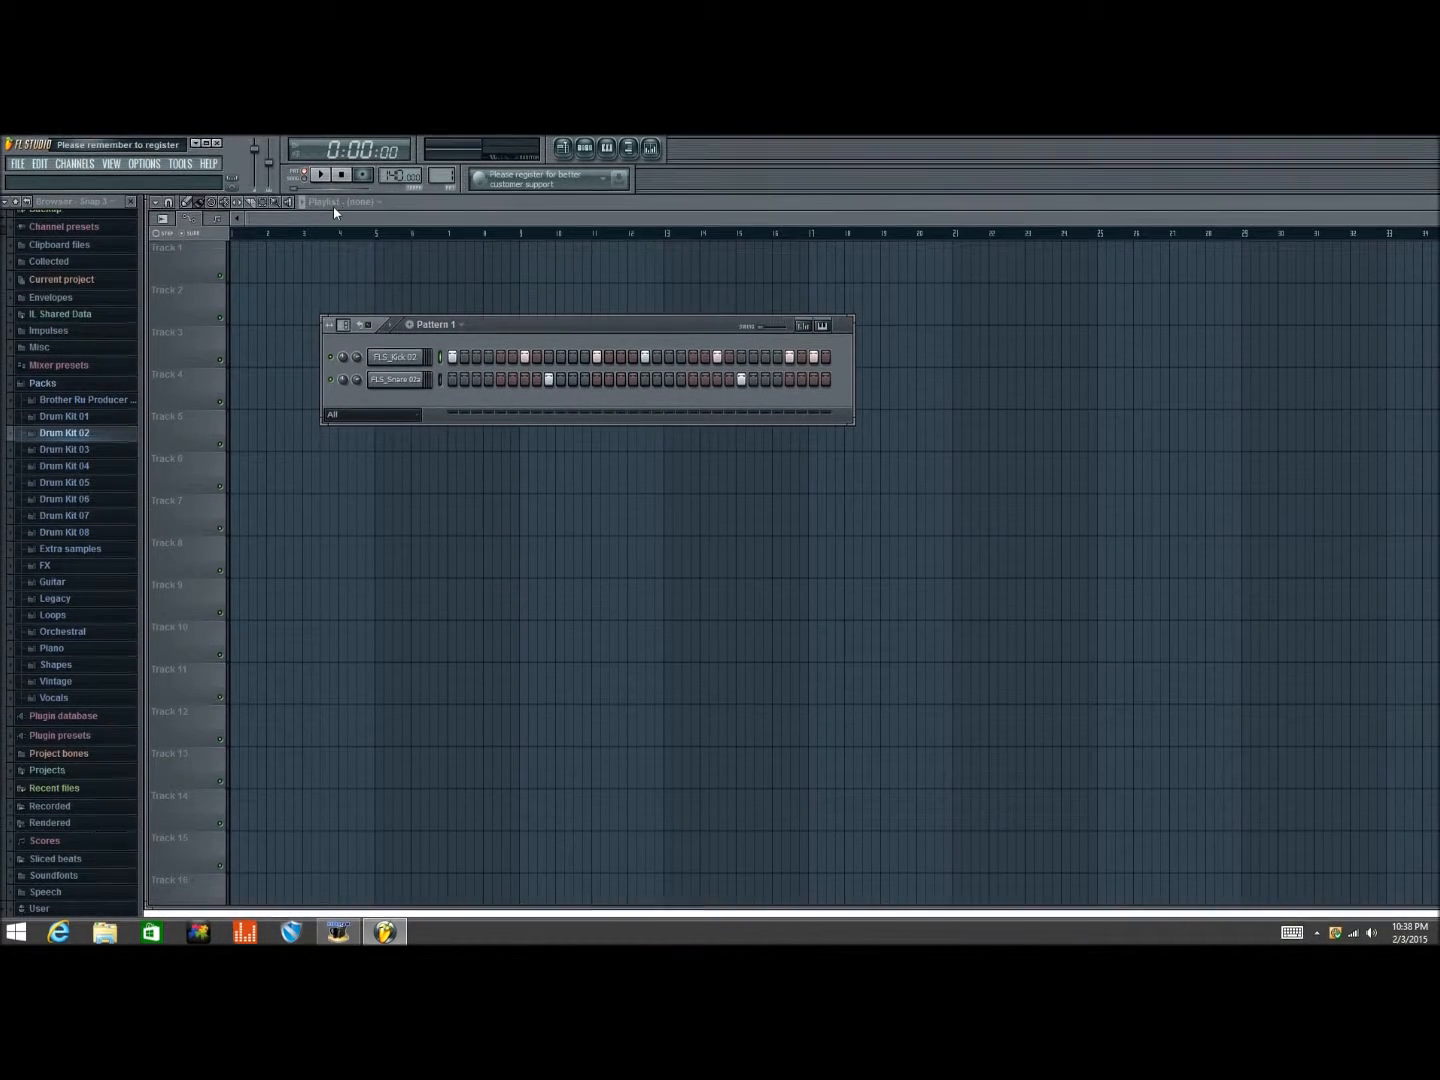
Choose Pattern 1 as the playlist clip source and place it on Track 1 at bar 1.
click(372, 204)
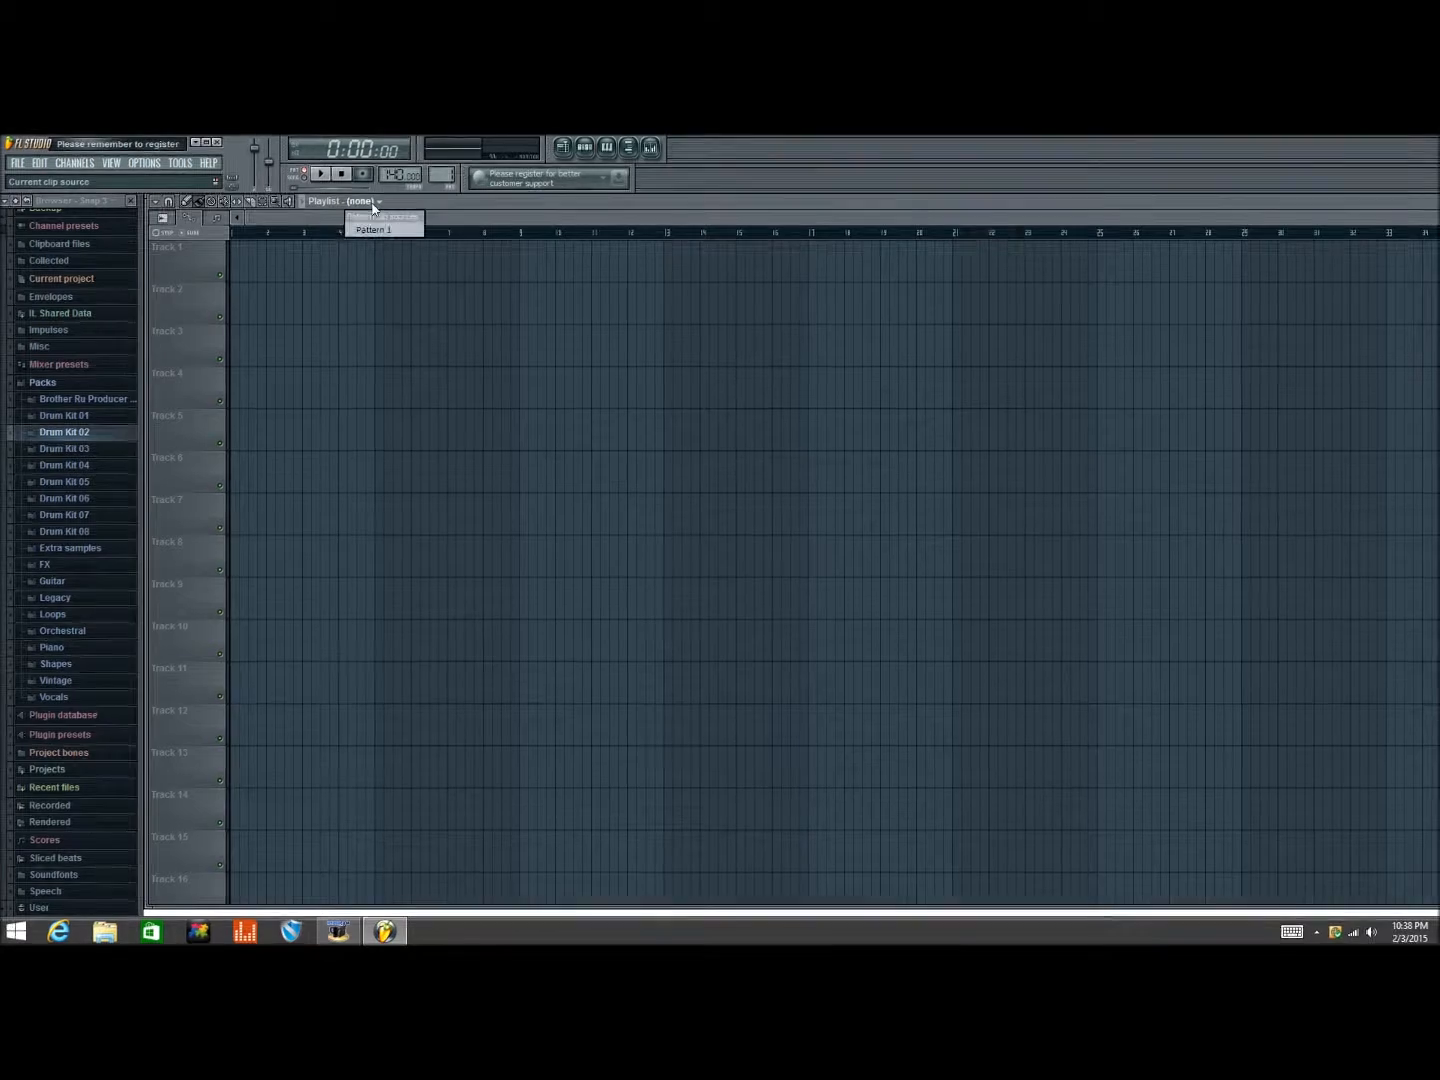
click(376, 234)
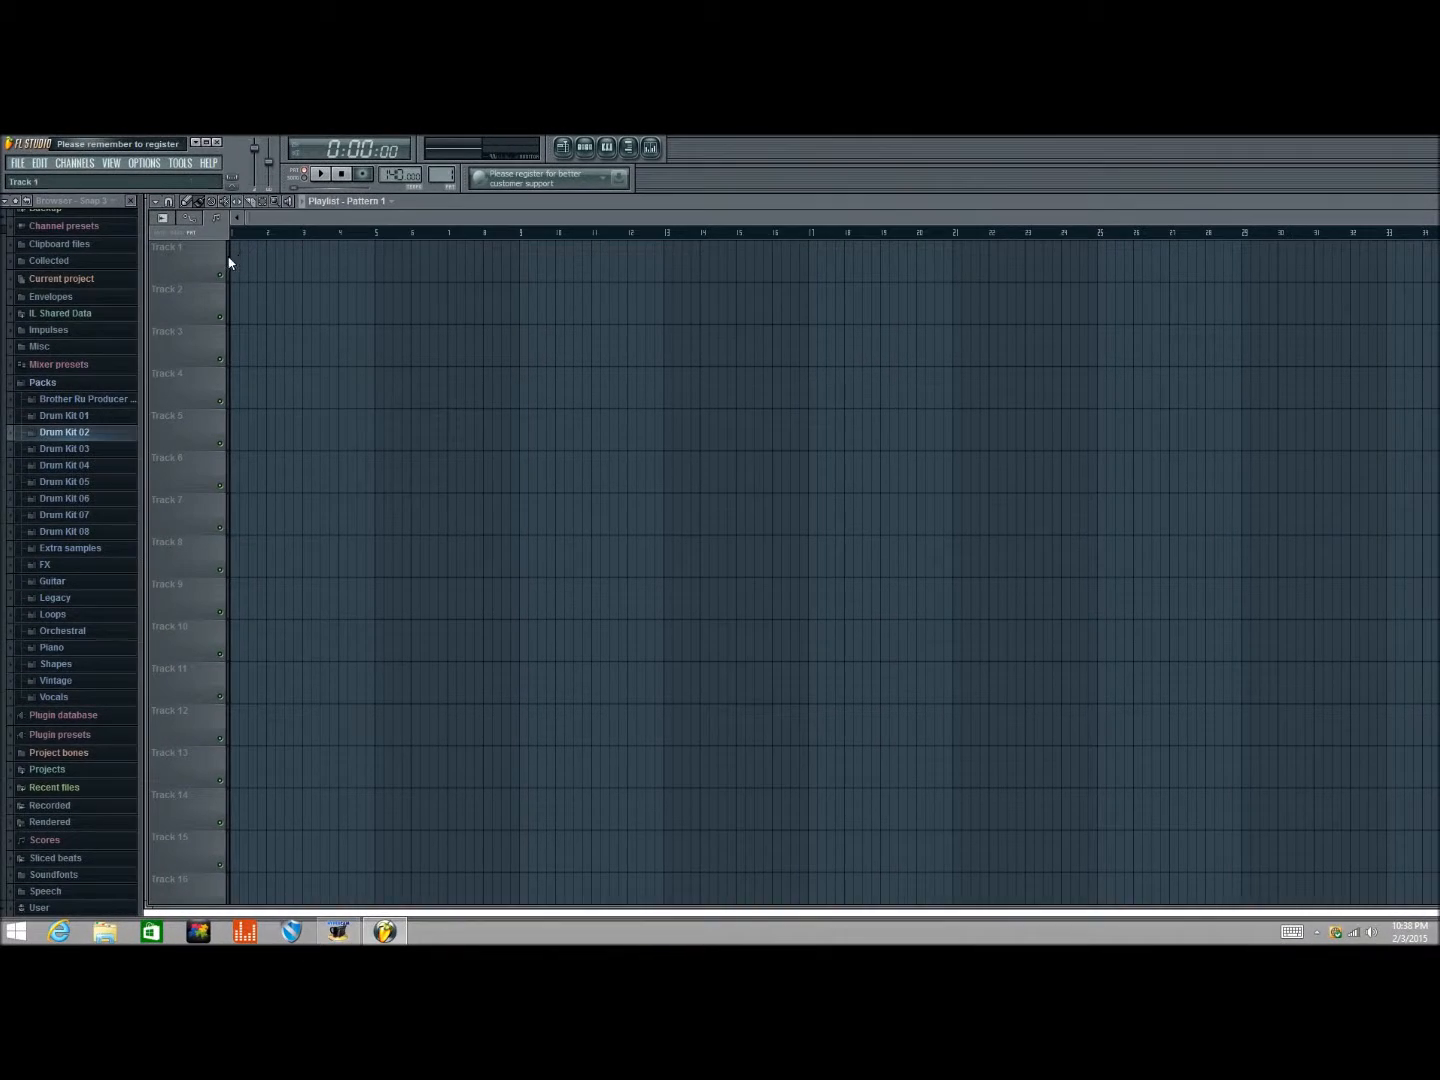
click(242, 256)
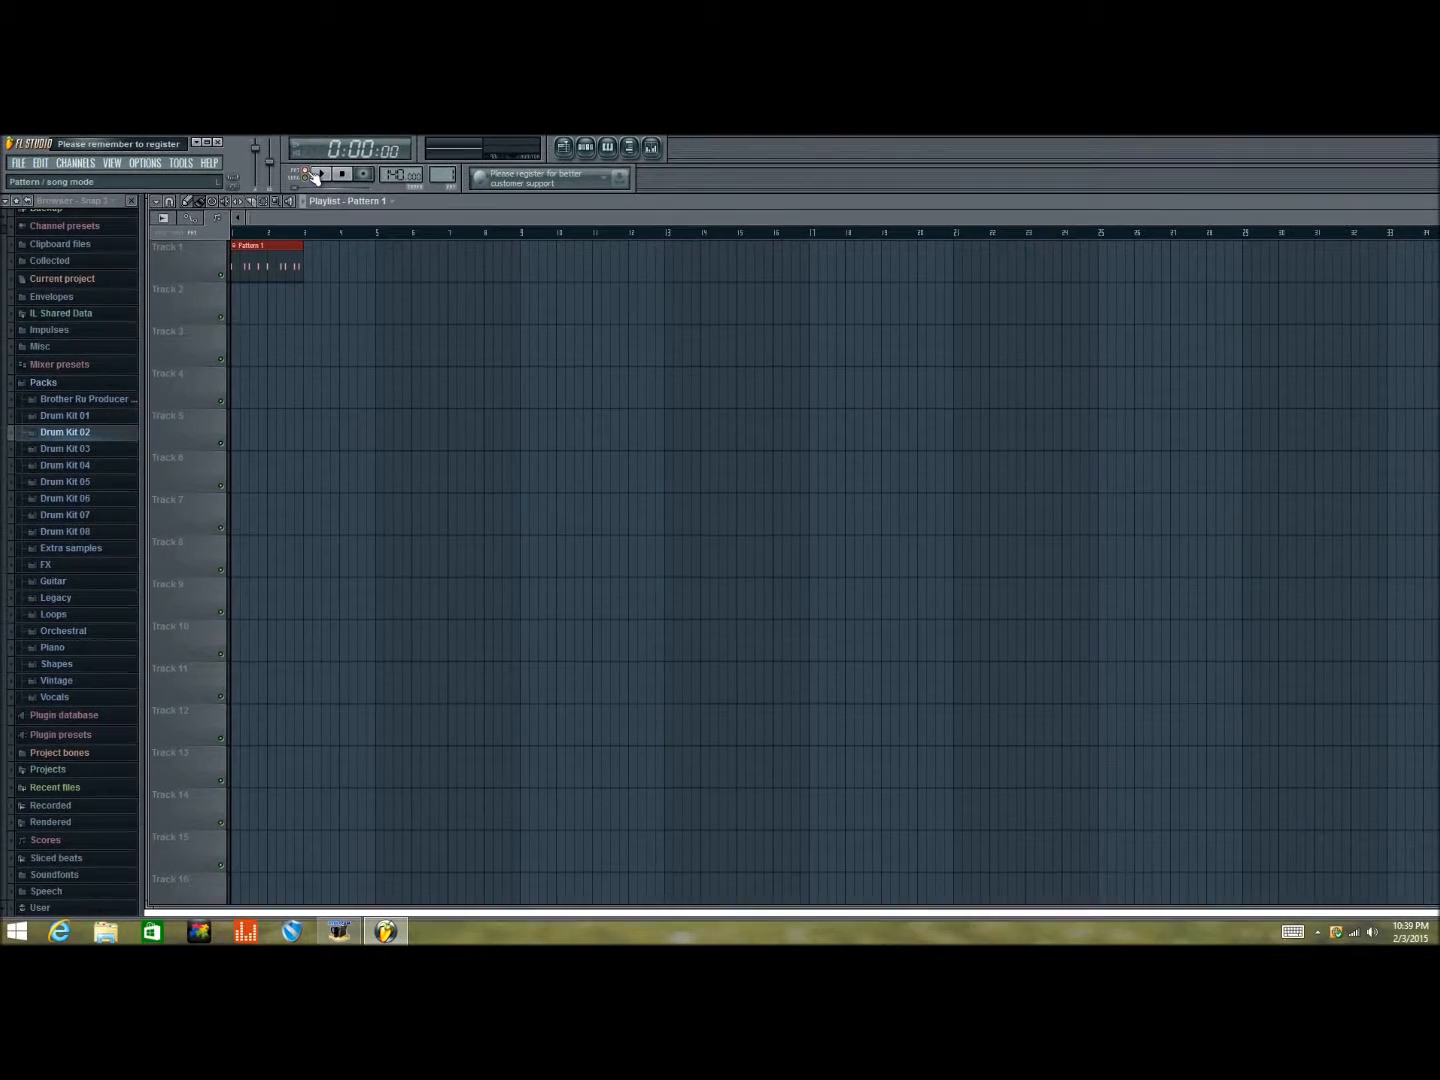
Switch playback to song mode and play the arrangement briefly before pausing it.
click(311, 174)
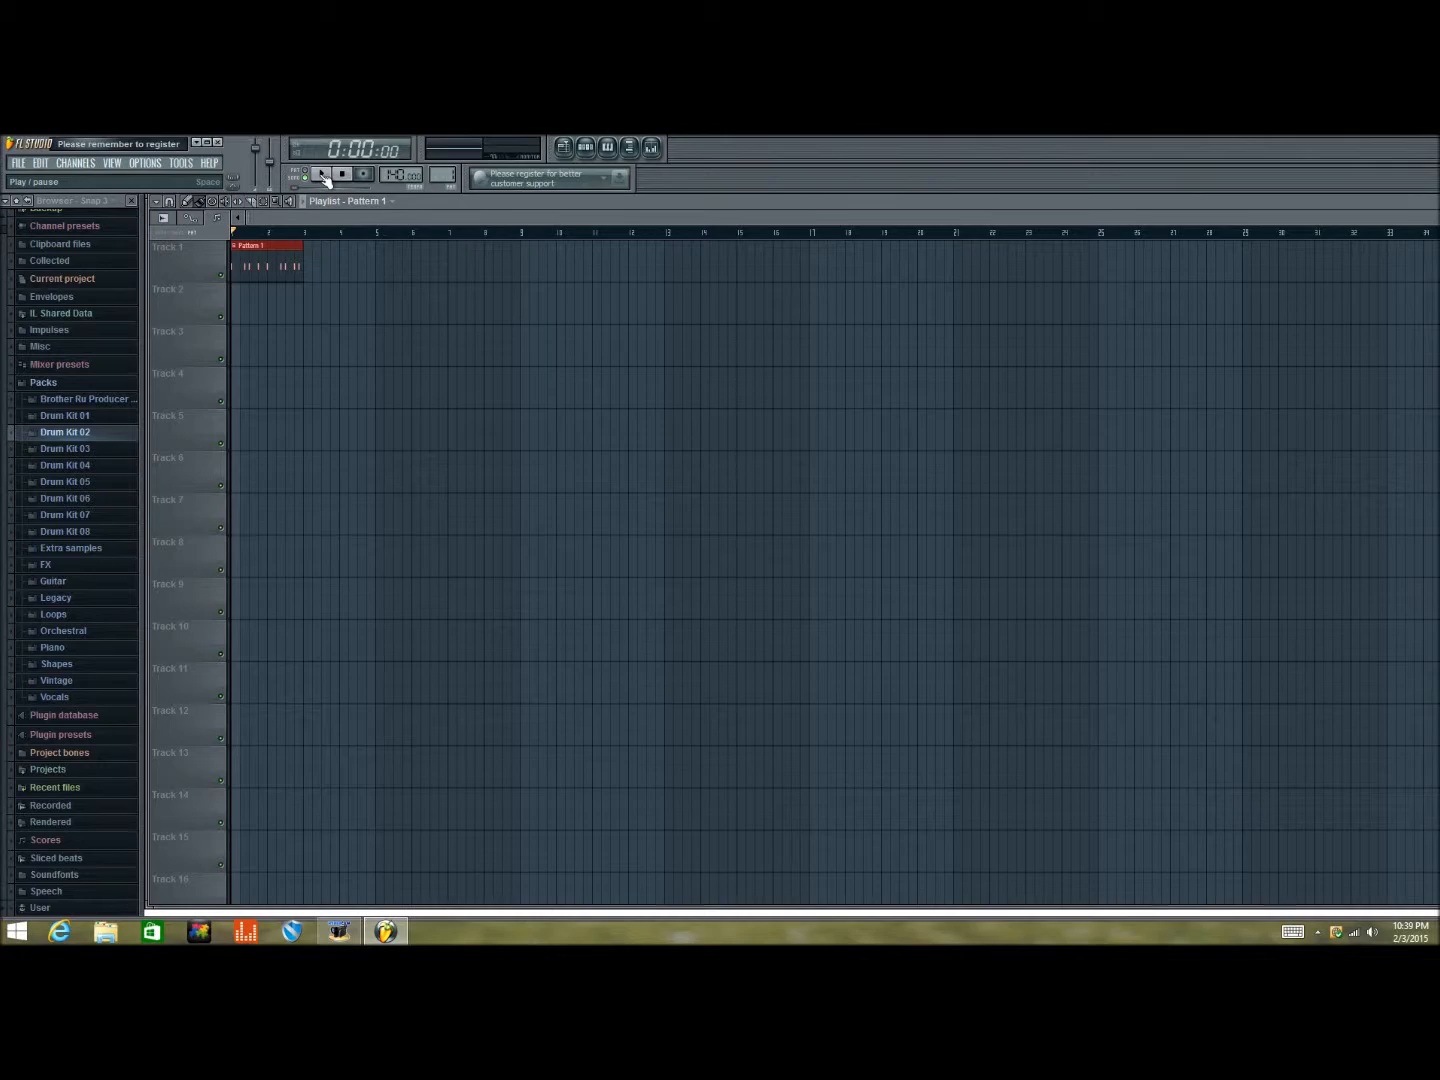
click(323, 176)
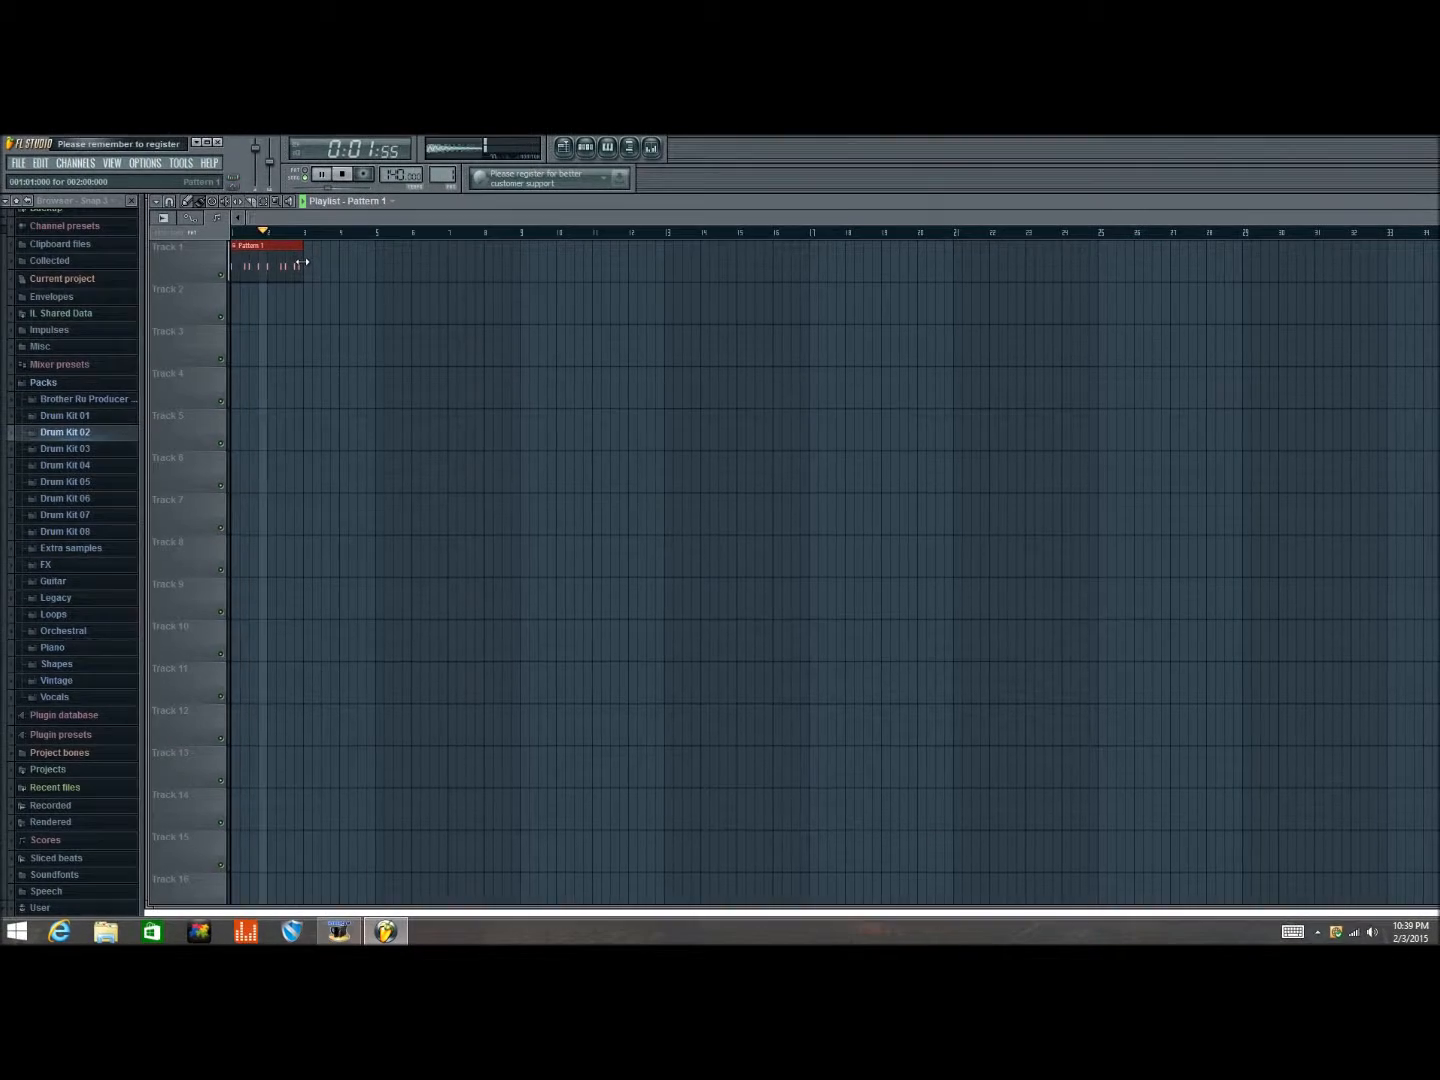
click(321, 175)
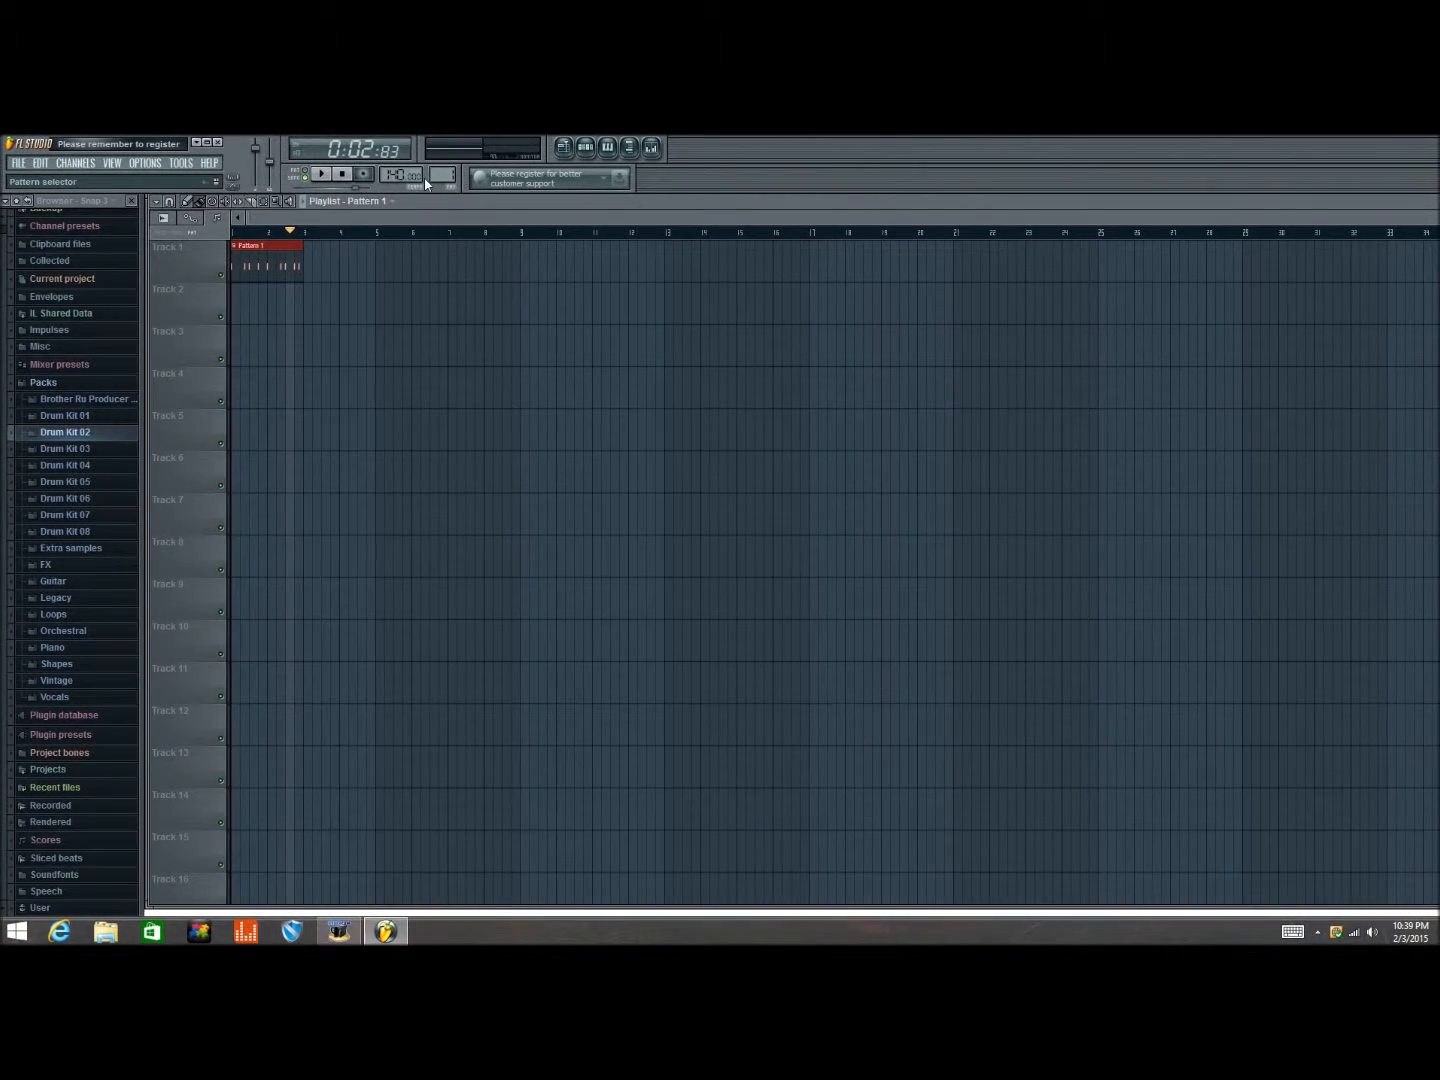
Switch to the empty Pattern 2, show its step sequencer and extend it to 32 steps.
drag(441, 177, 441, 169)
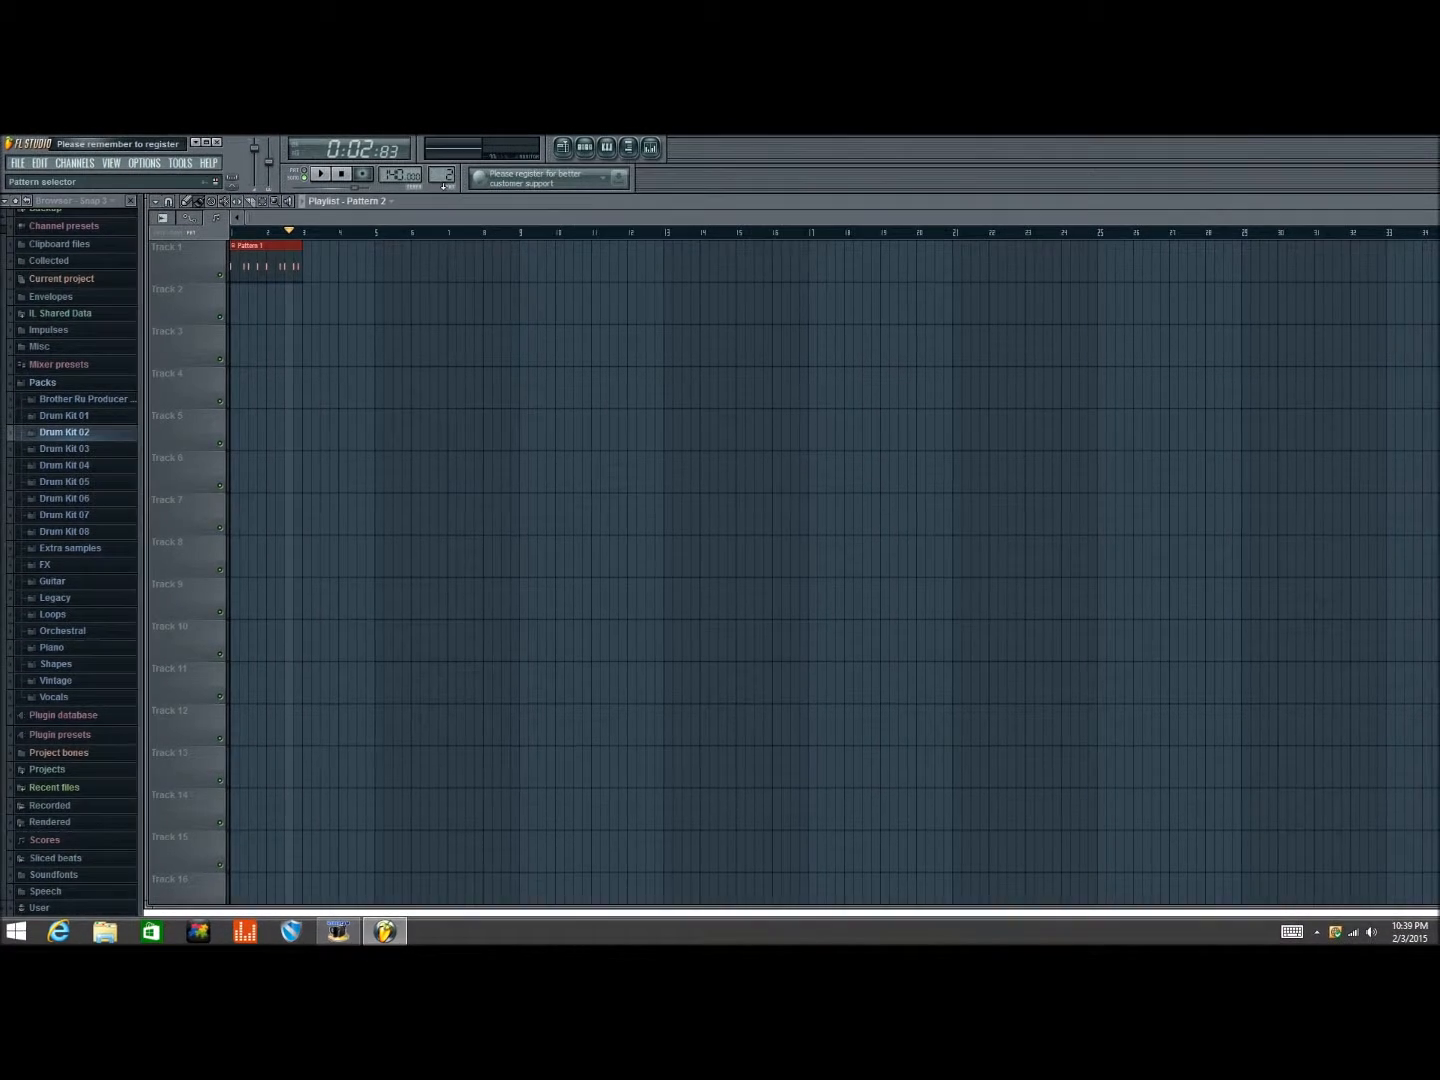
drag(440, 171, 440, 170)
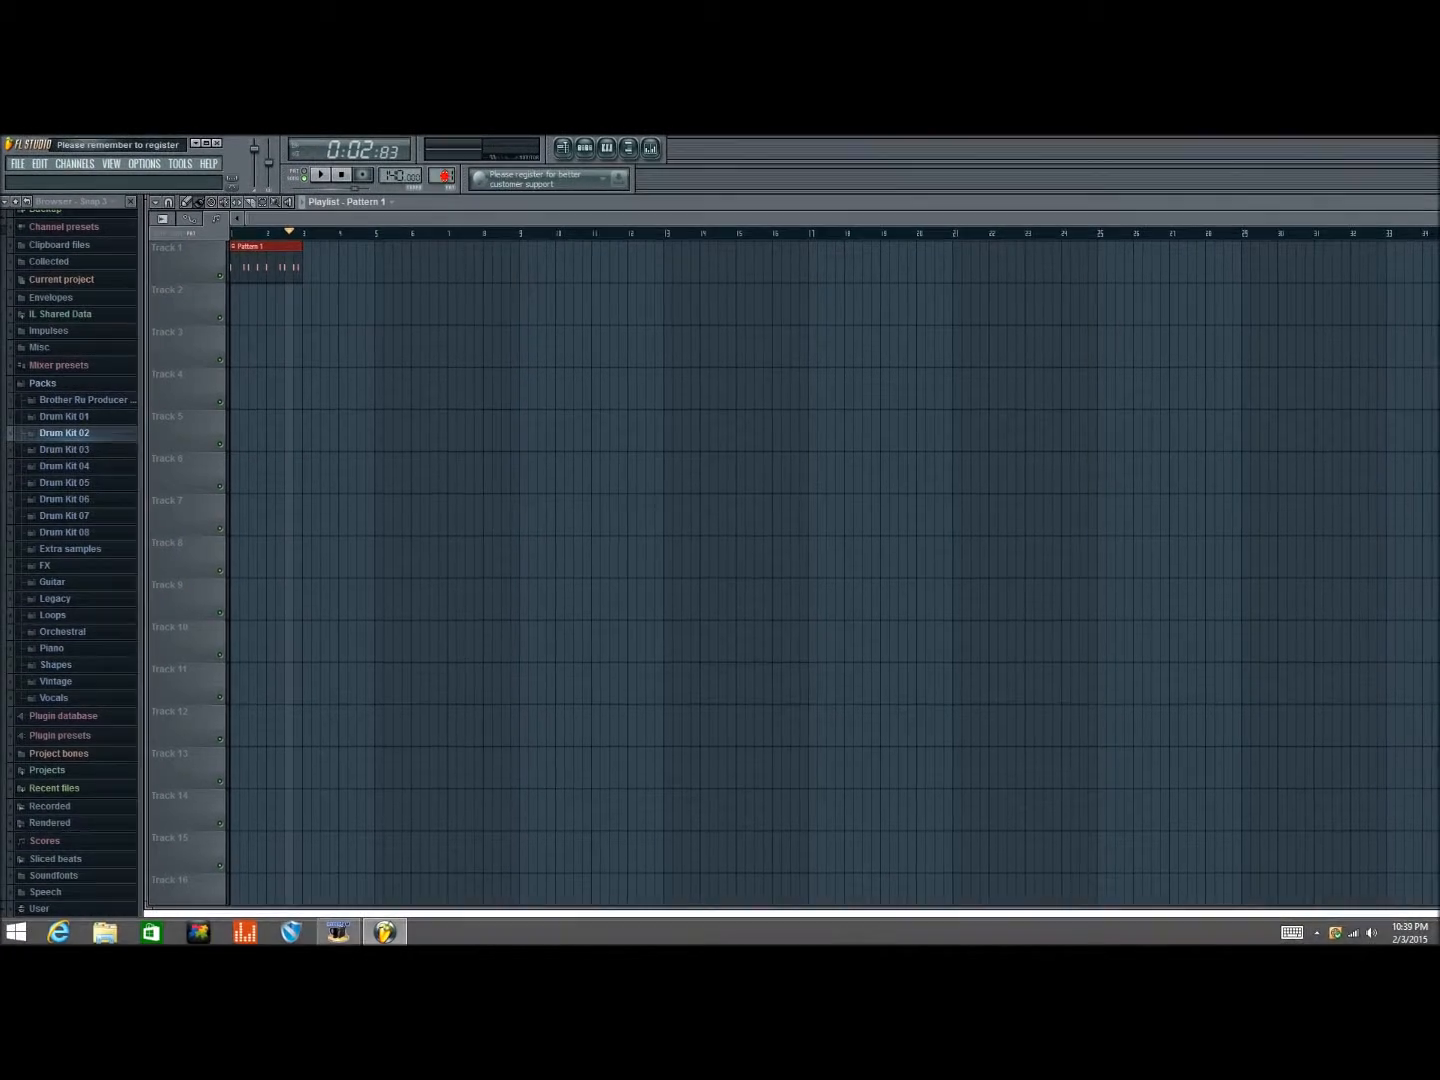
drag(444, 178, 446, 173)
click(585, 147)
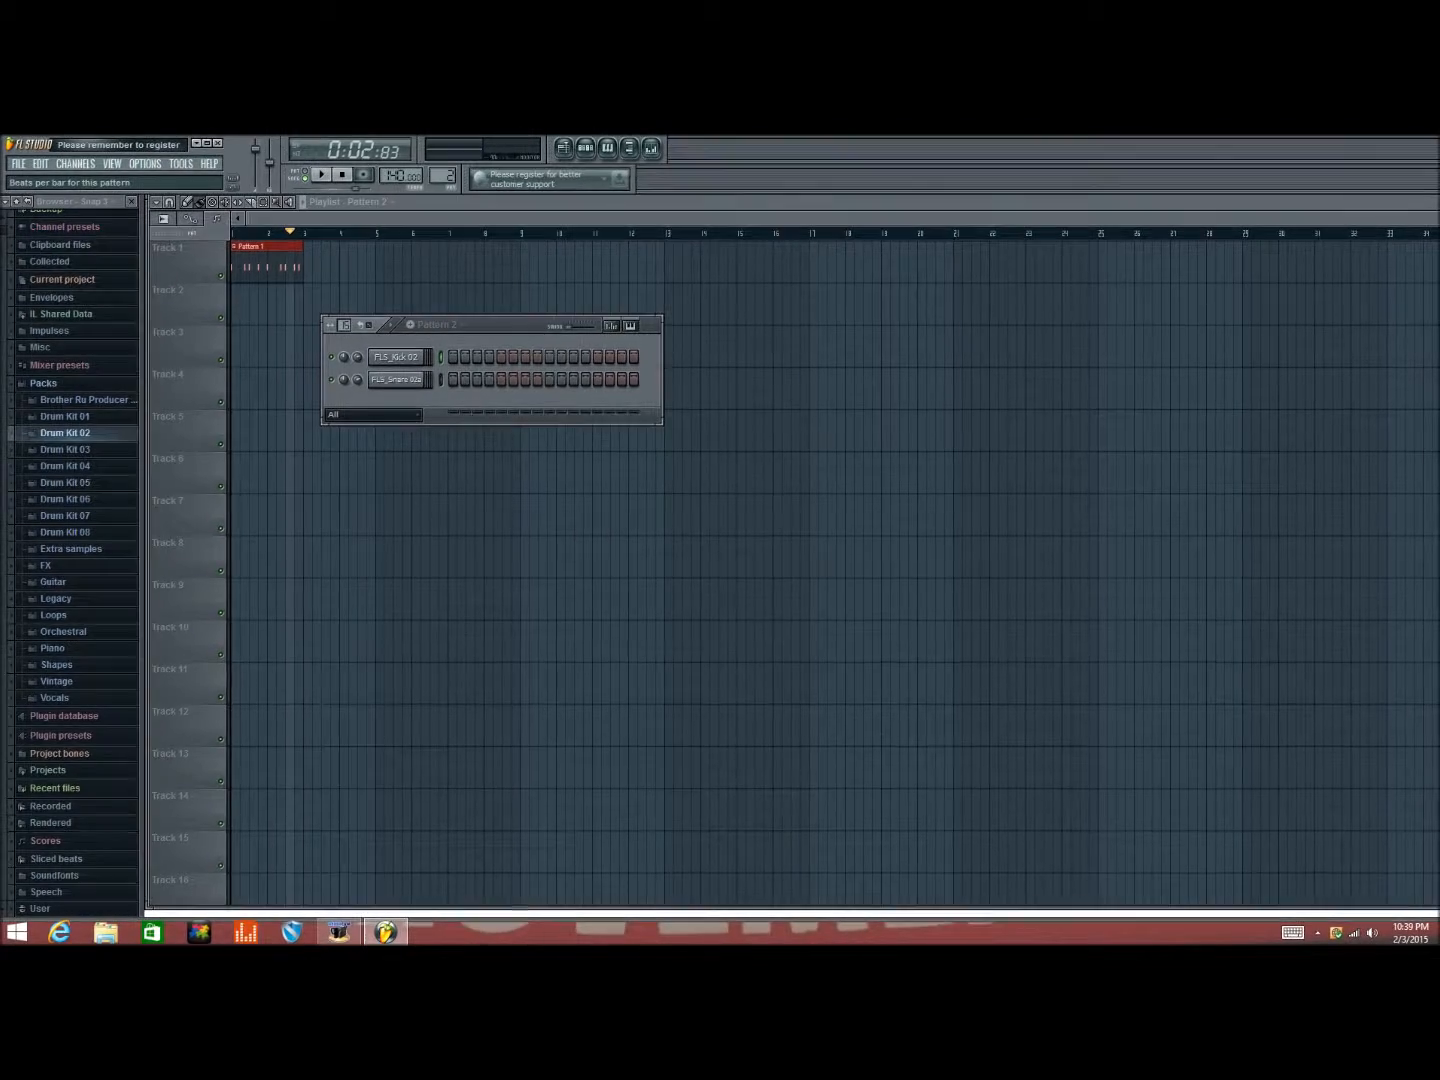
drag(344, 324, 359, 271)
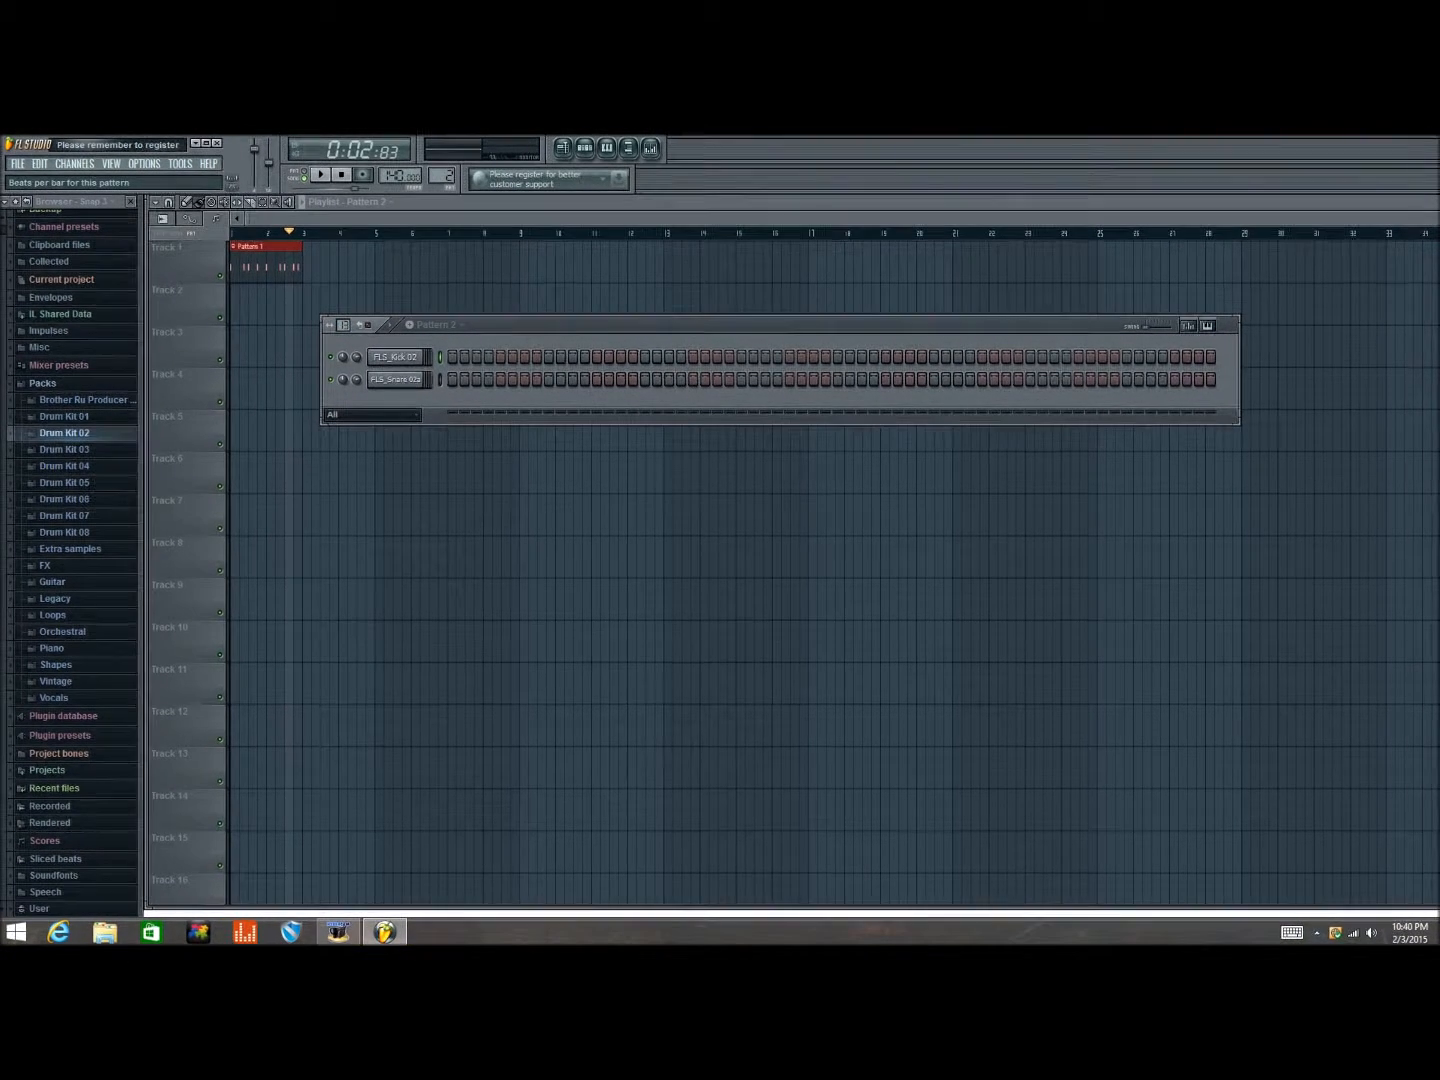
drag(344, 325, 344, 338)
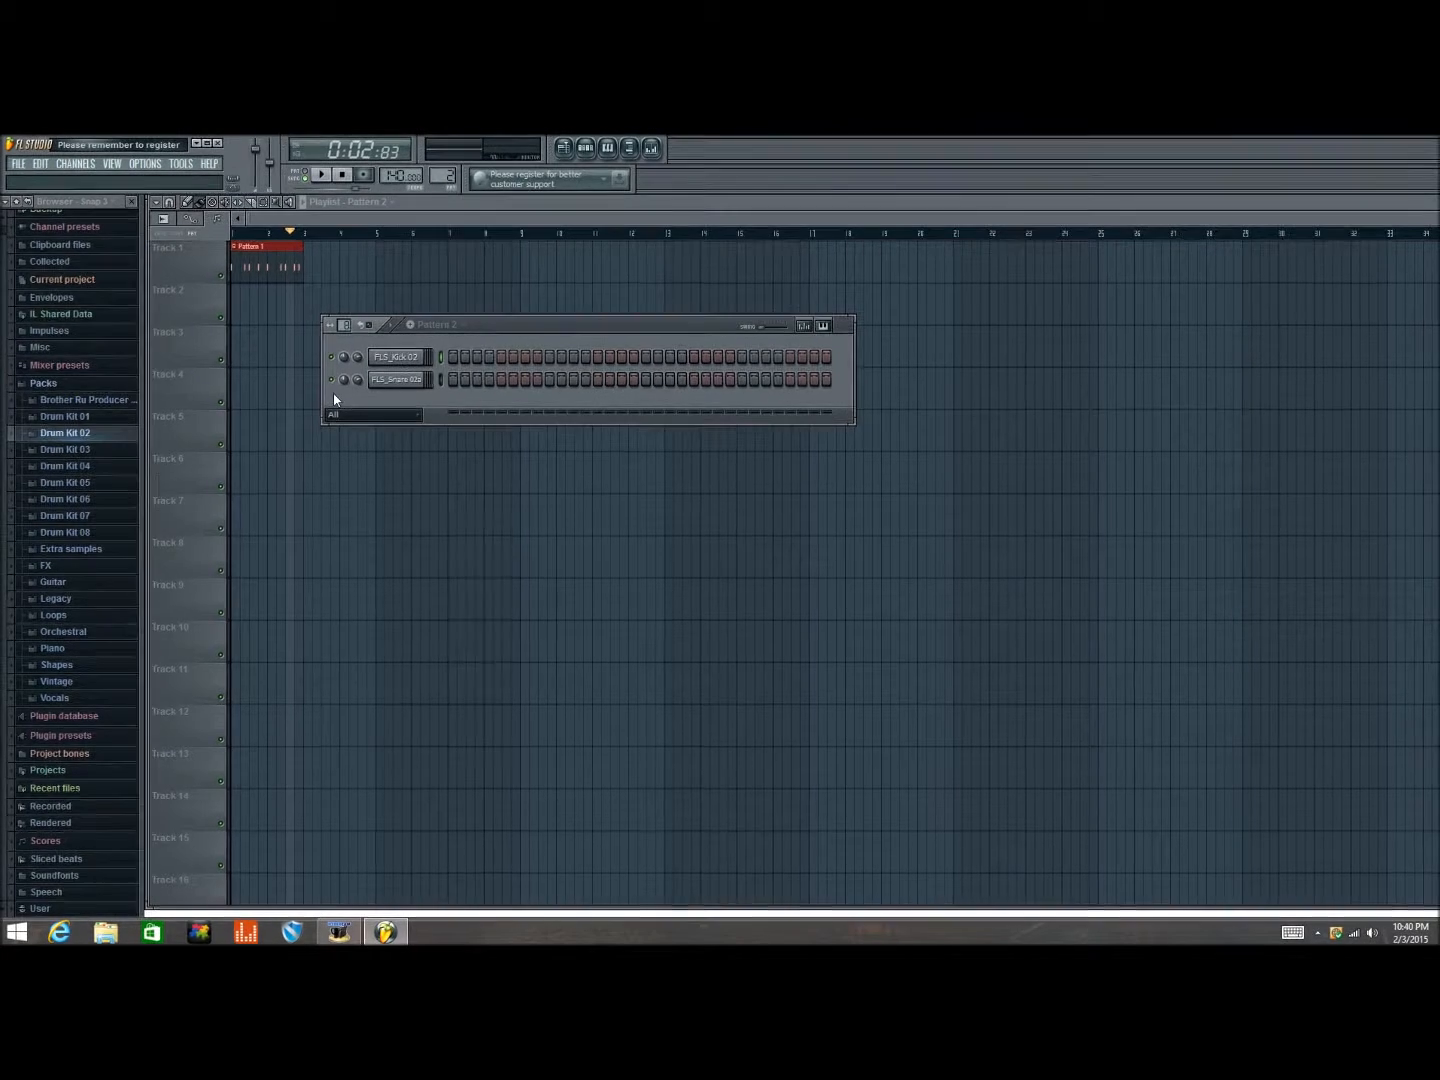
Audition hi-hat samples in Drum Kits 02 and 01, and add FLS_Hatcl 06 from Drum Kit 06 as a channel below the snare.
click(60, 430)
click(72, 540)
click(76, 554)
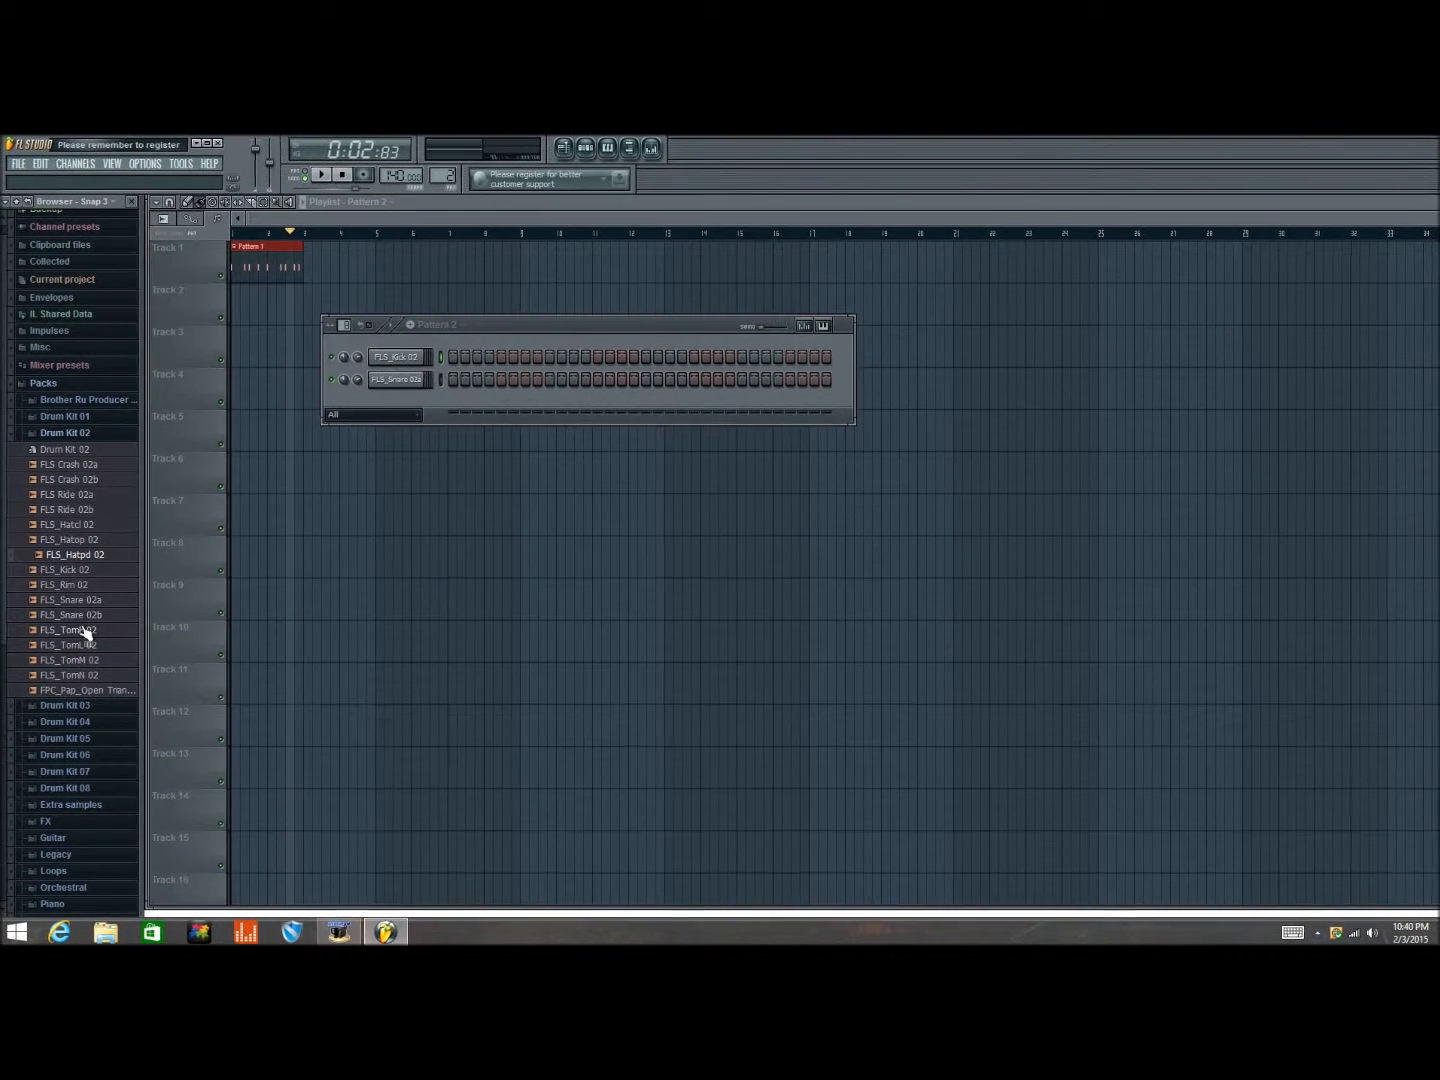
click(88, 417)
click(90, 478)
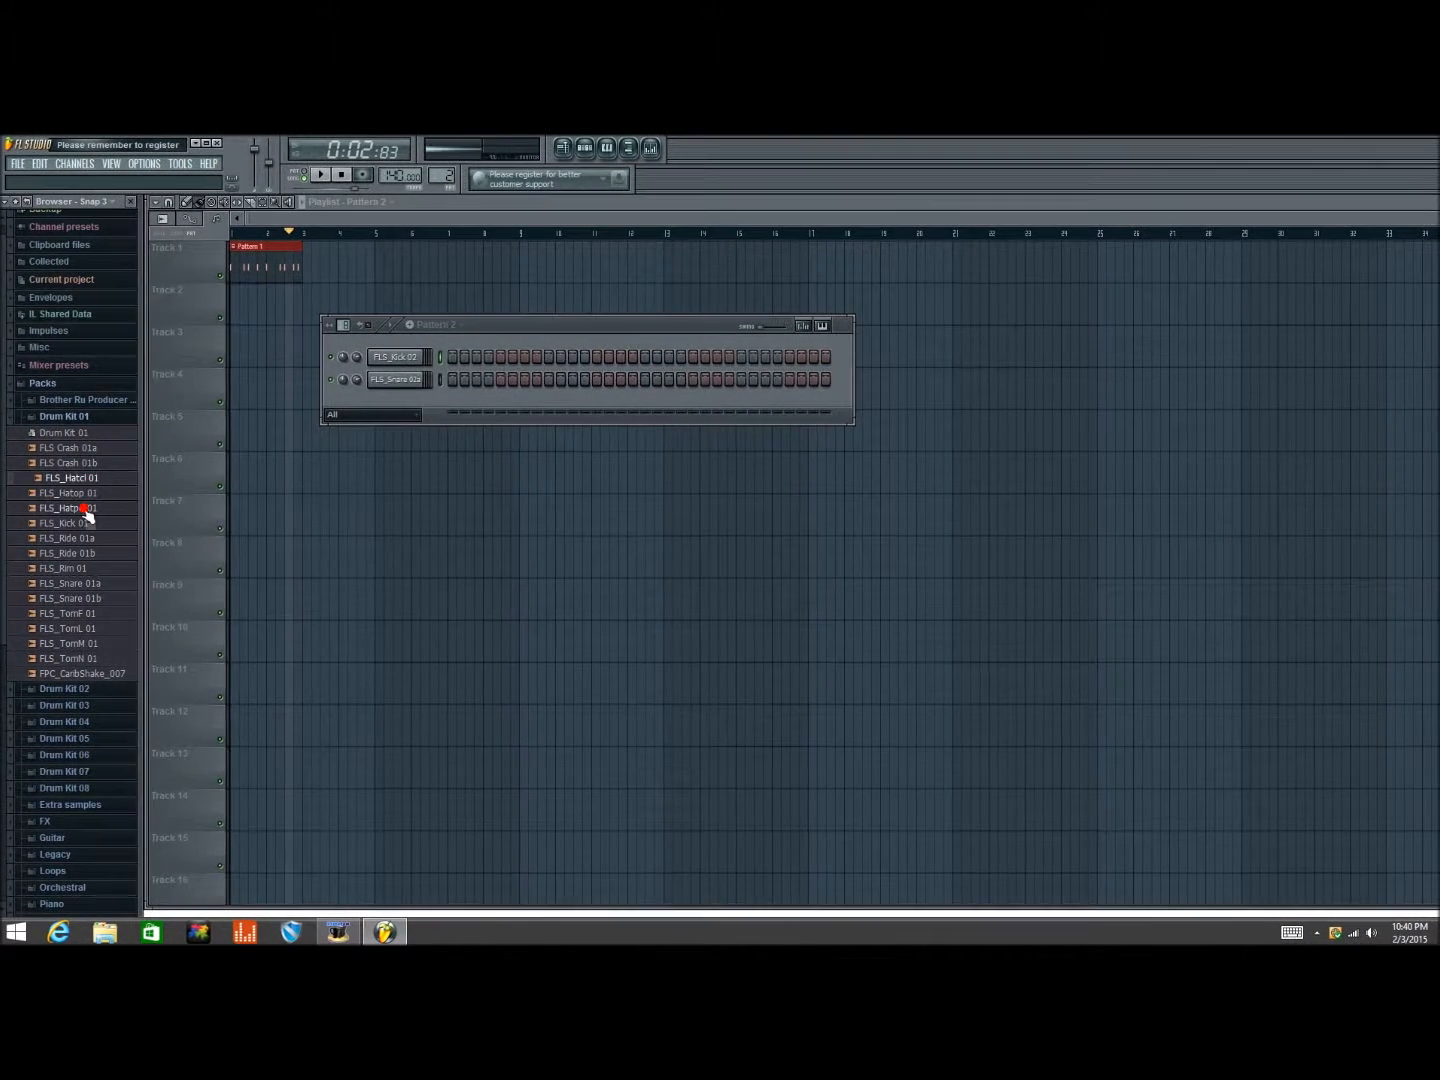
click(86, 417)
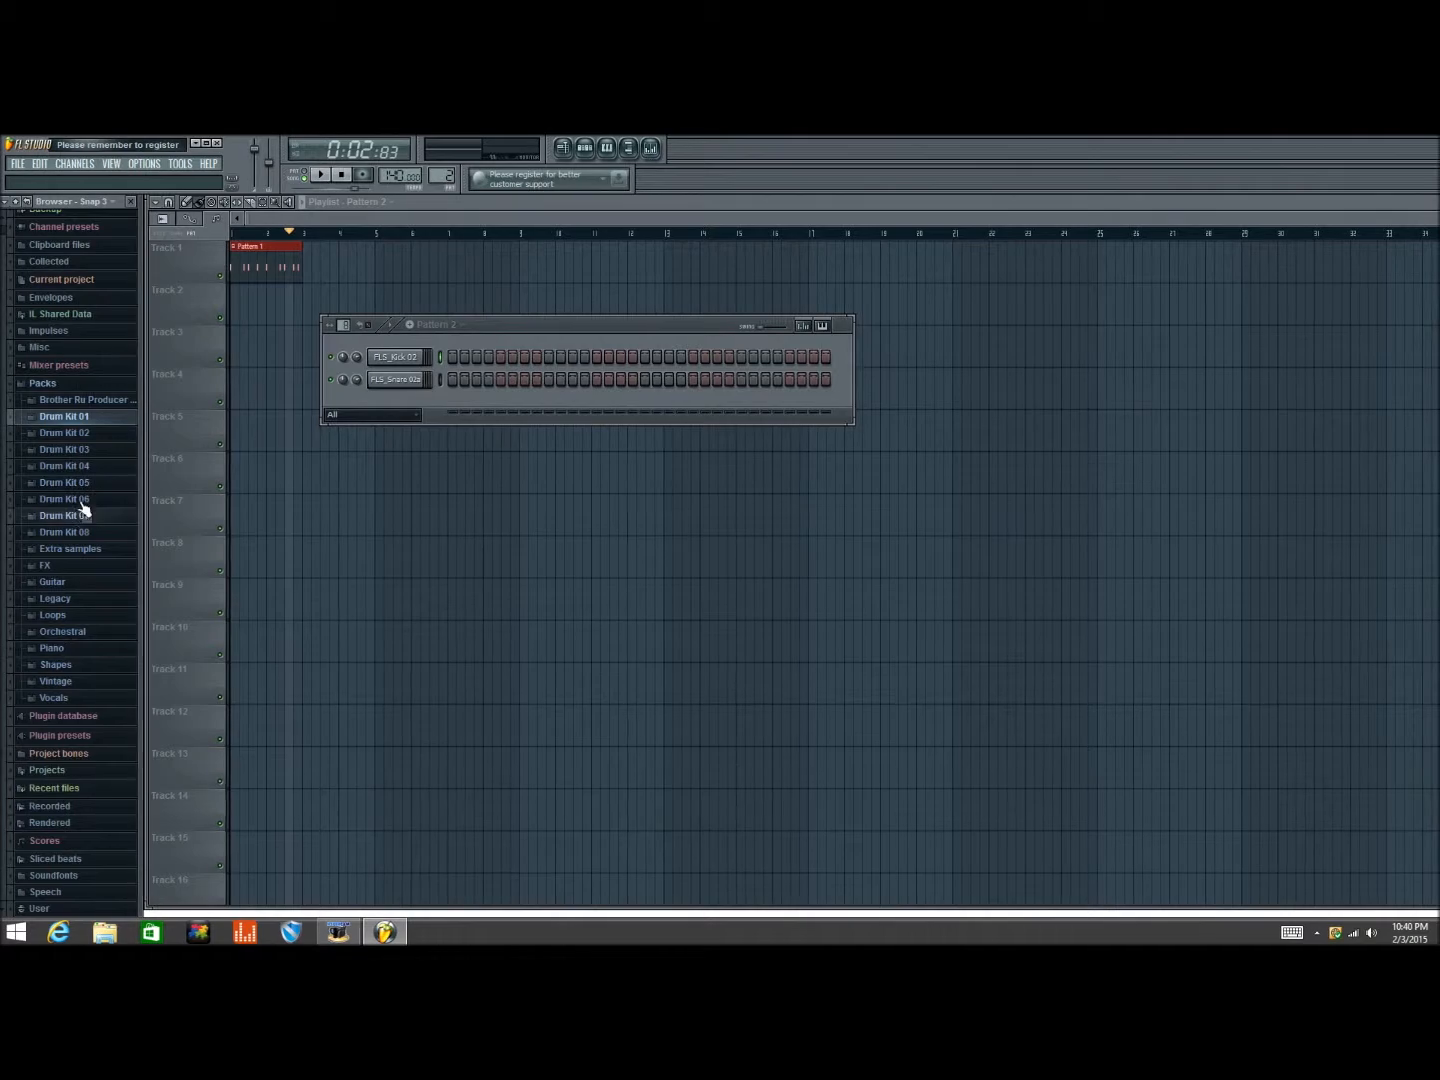
click(84, 516)
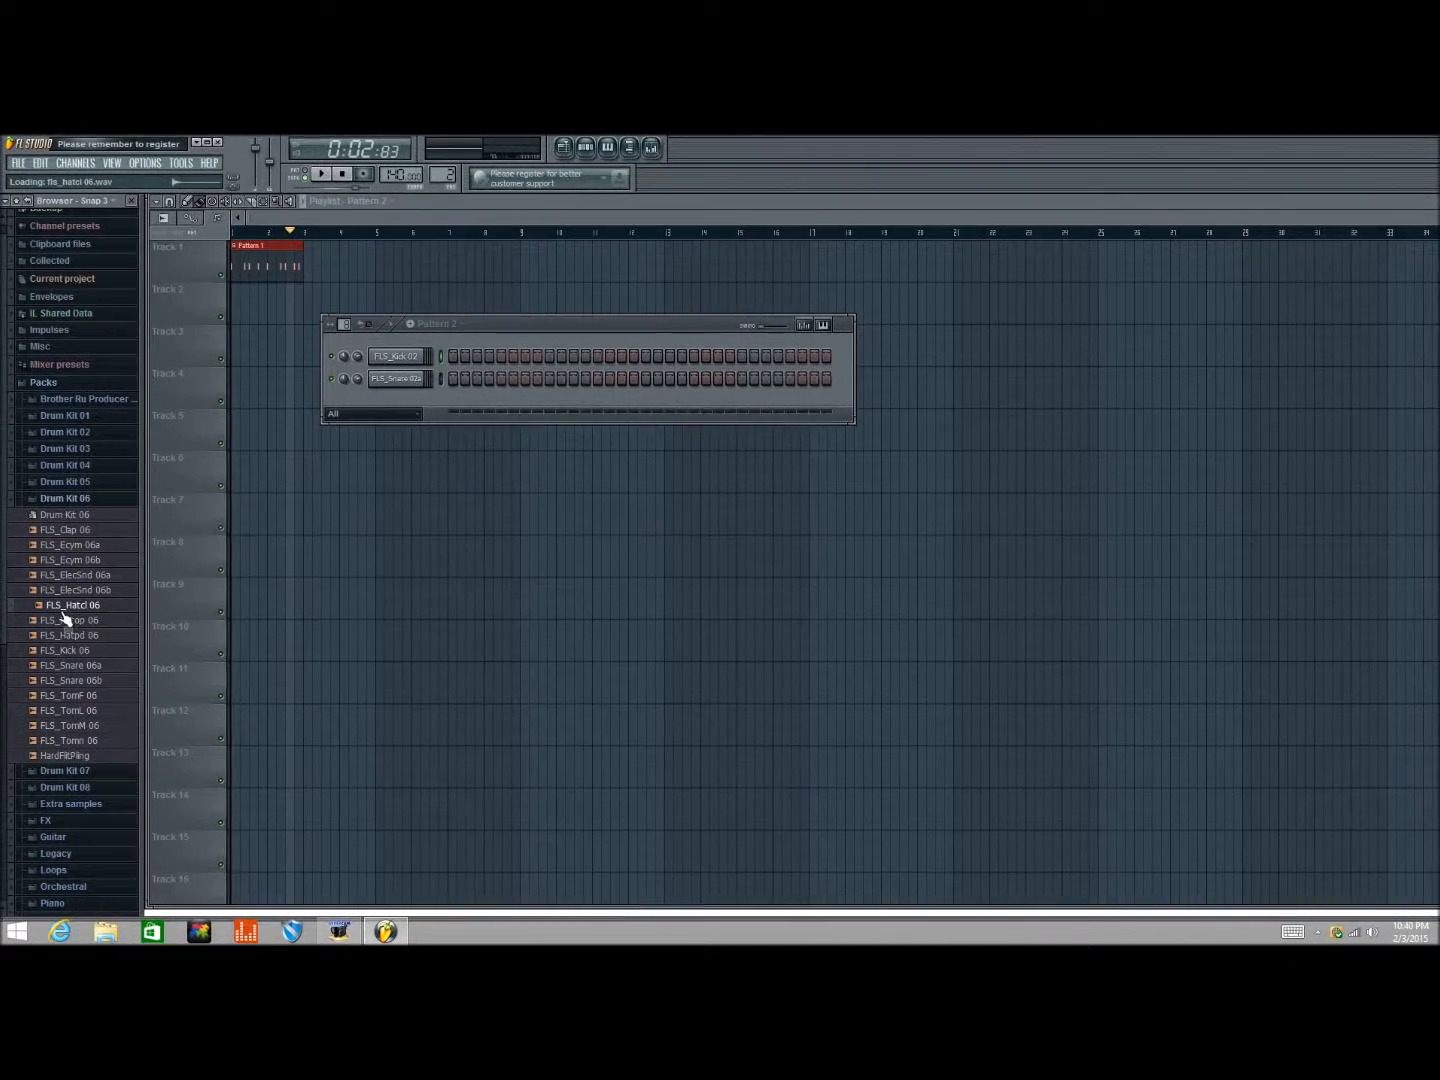
drag(67, 608, 116, 634)
drag(419, 424, 400, 402)
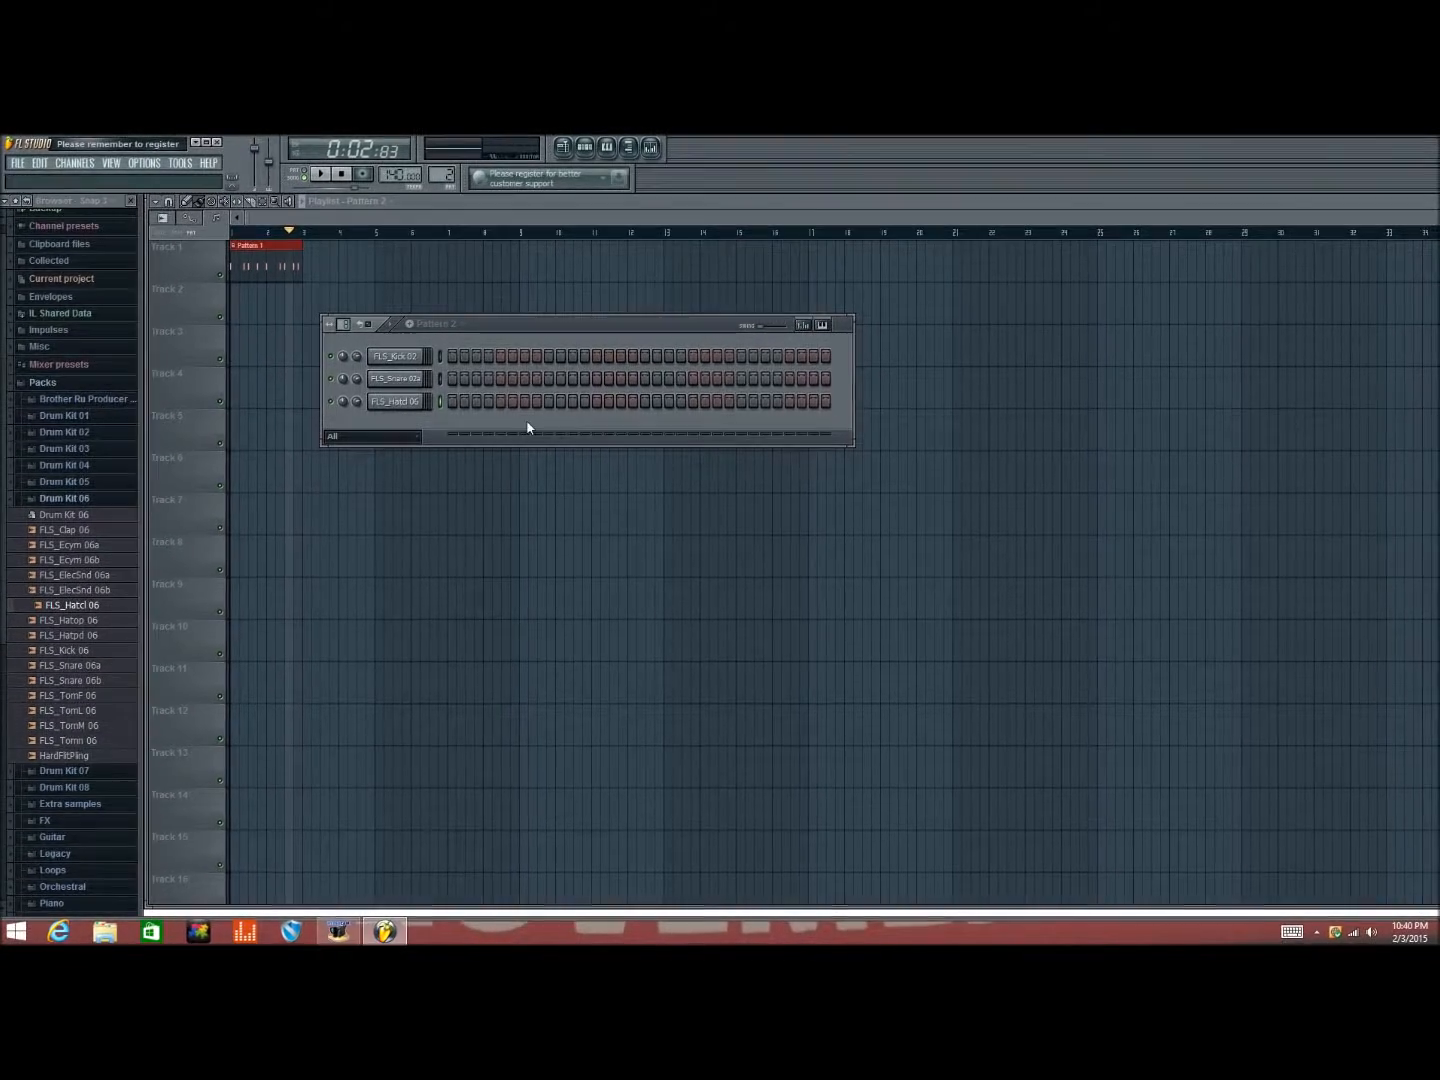
Play the arrangement briefly, place Pattern 2 on Track 2 at bar 1 and bring back the step sequencer.
key(space)
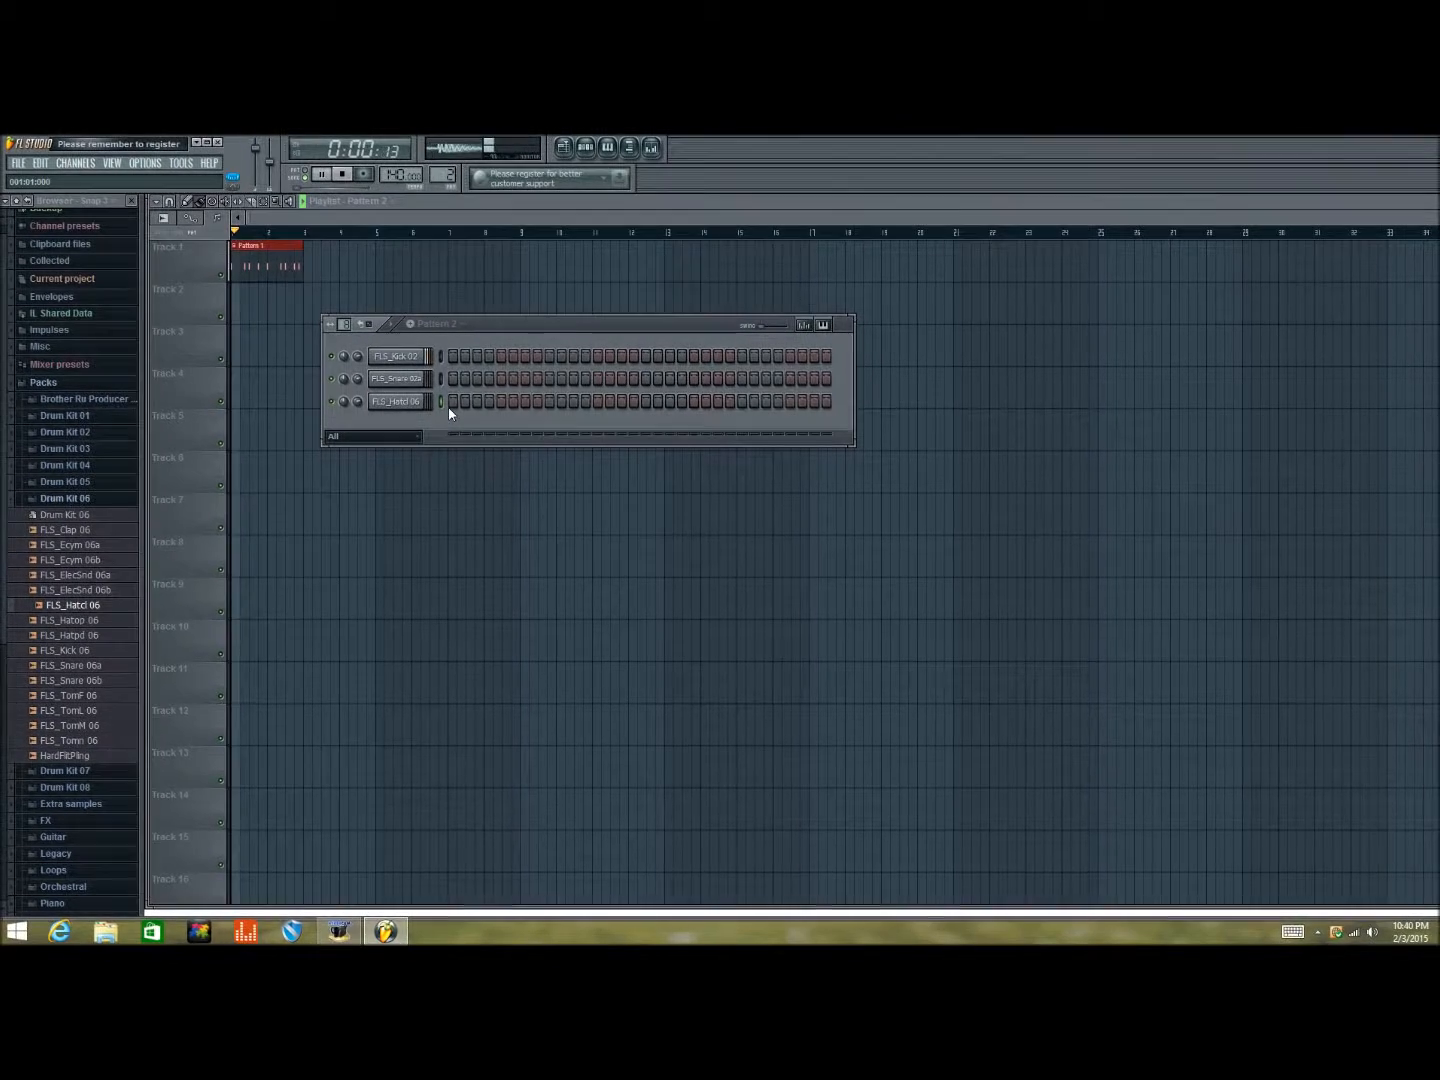
key(space)
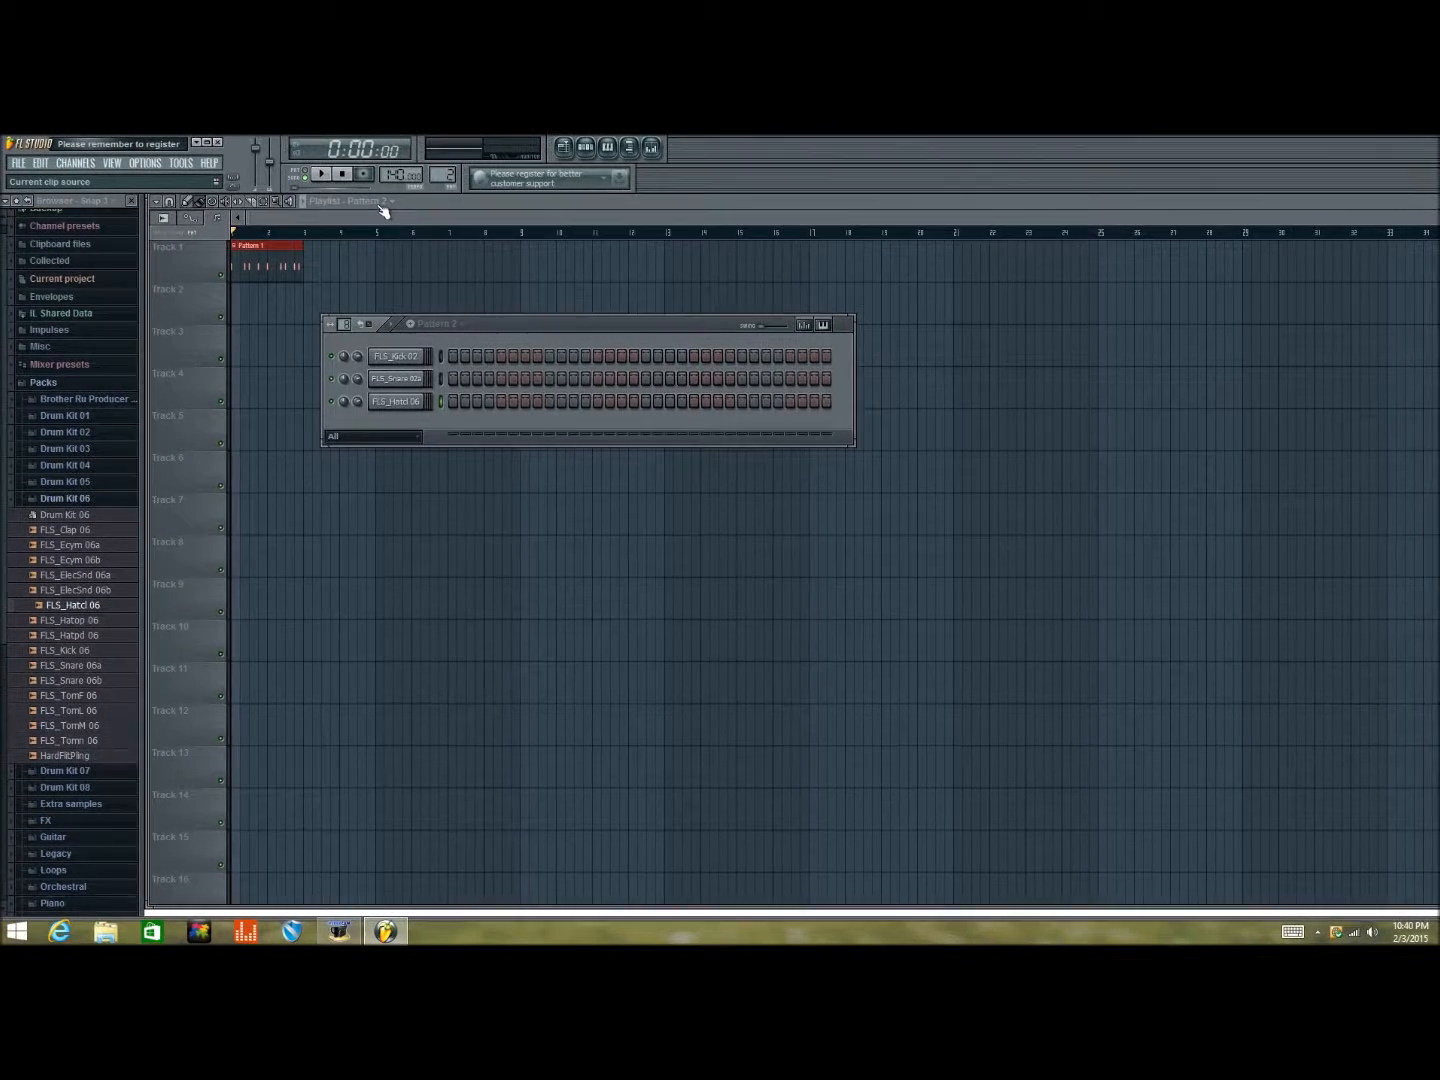
click(273, 292)
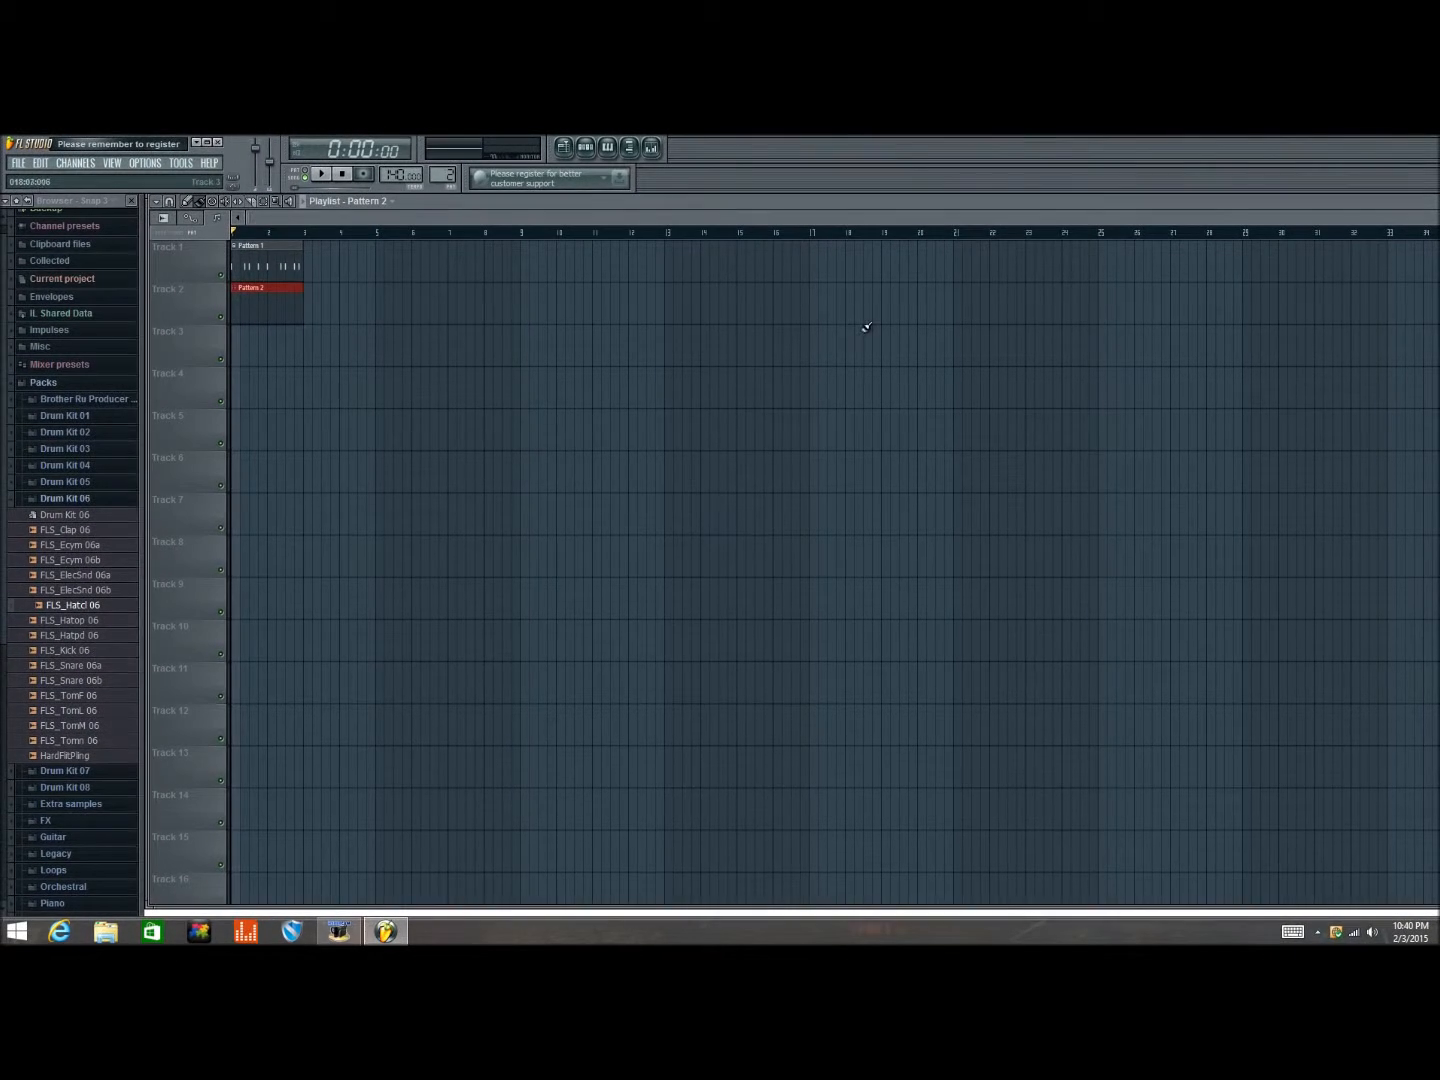
click(587, 148)
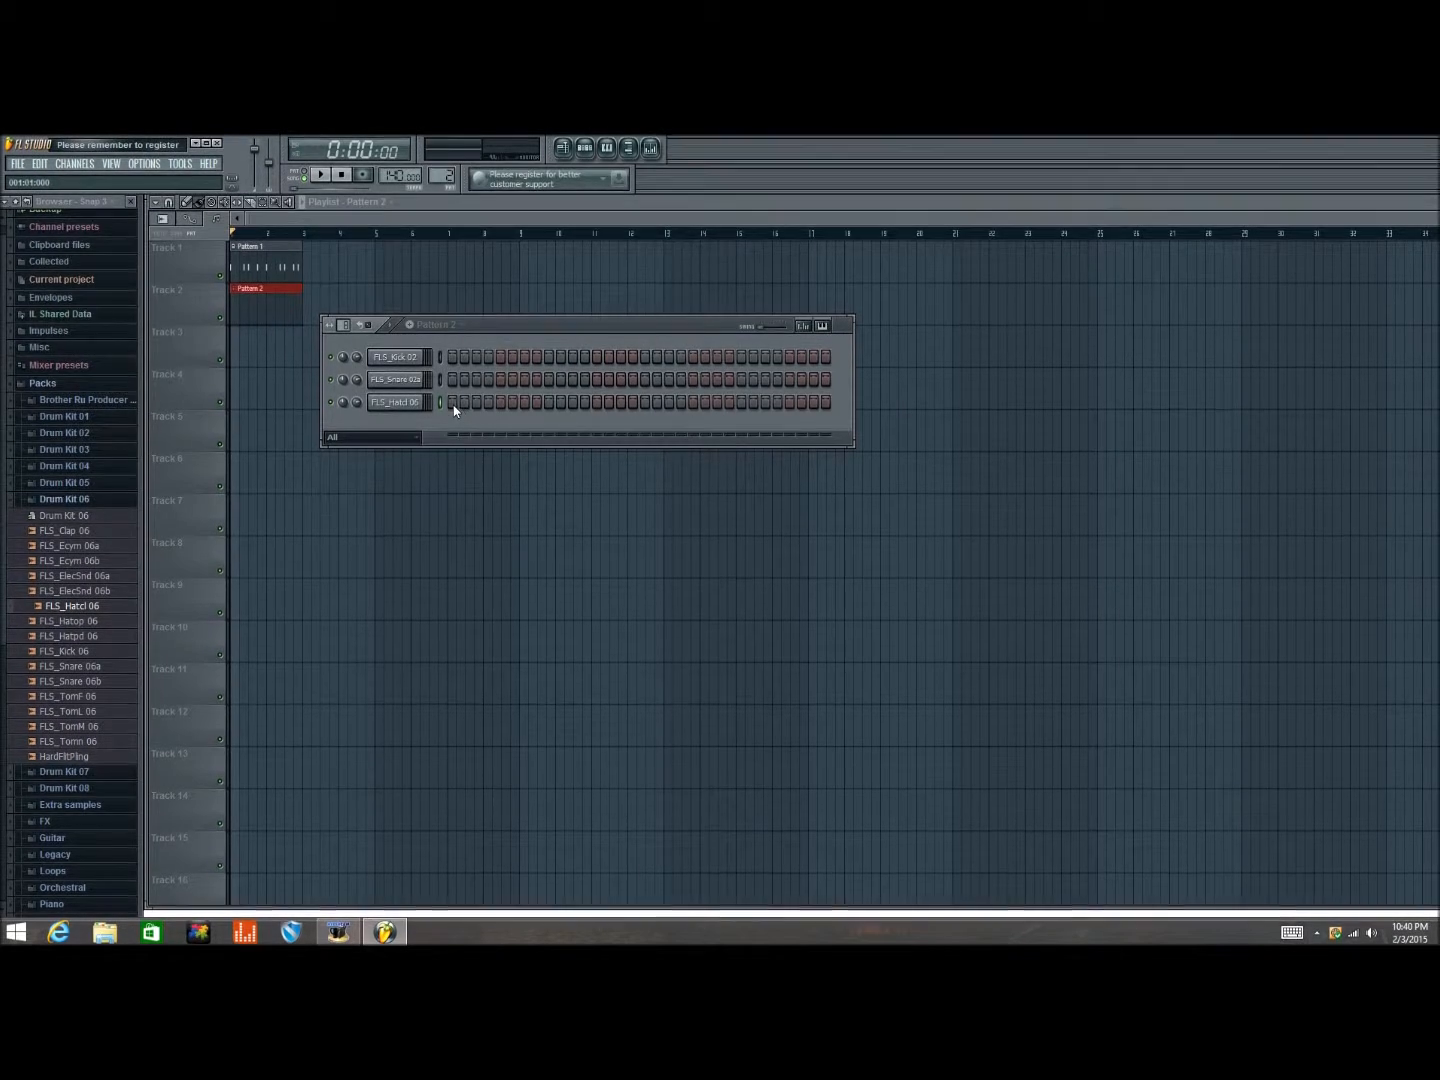
Try FLS_Hatcl 06 hits placed by hand on every odd step of Pattern 2, play them, and clear the row.
click(453, 402)
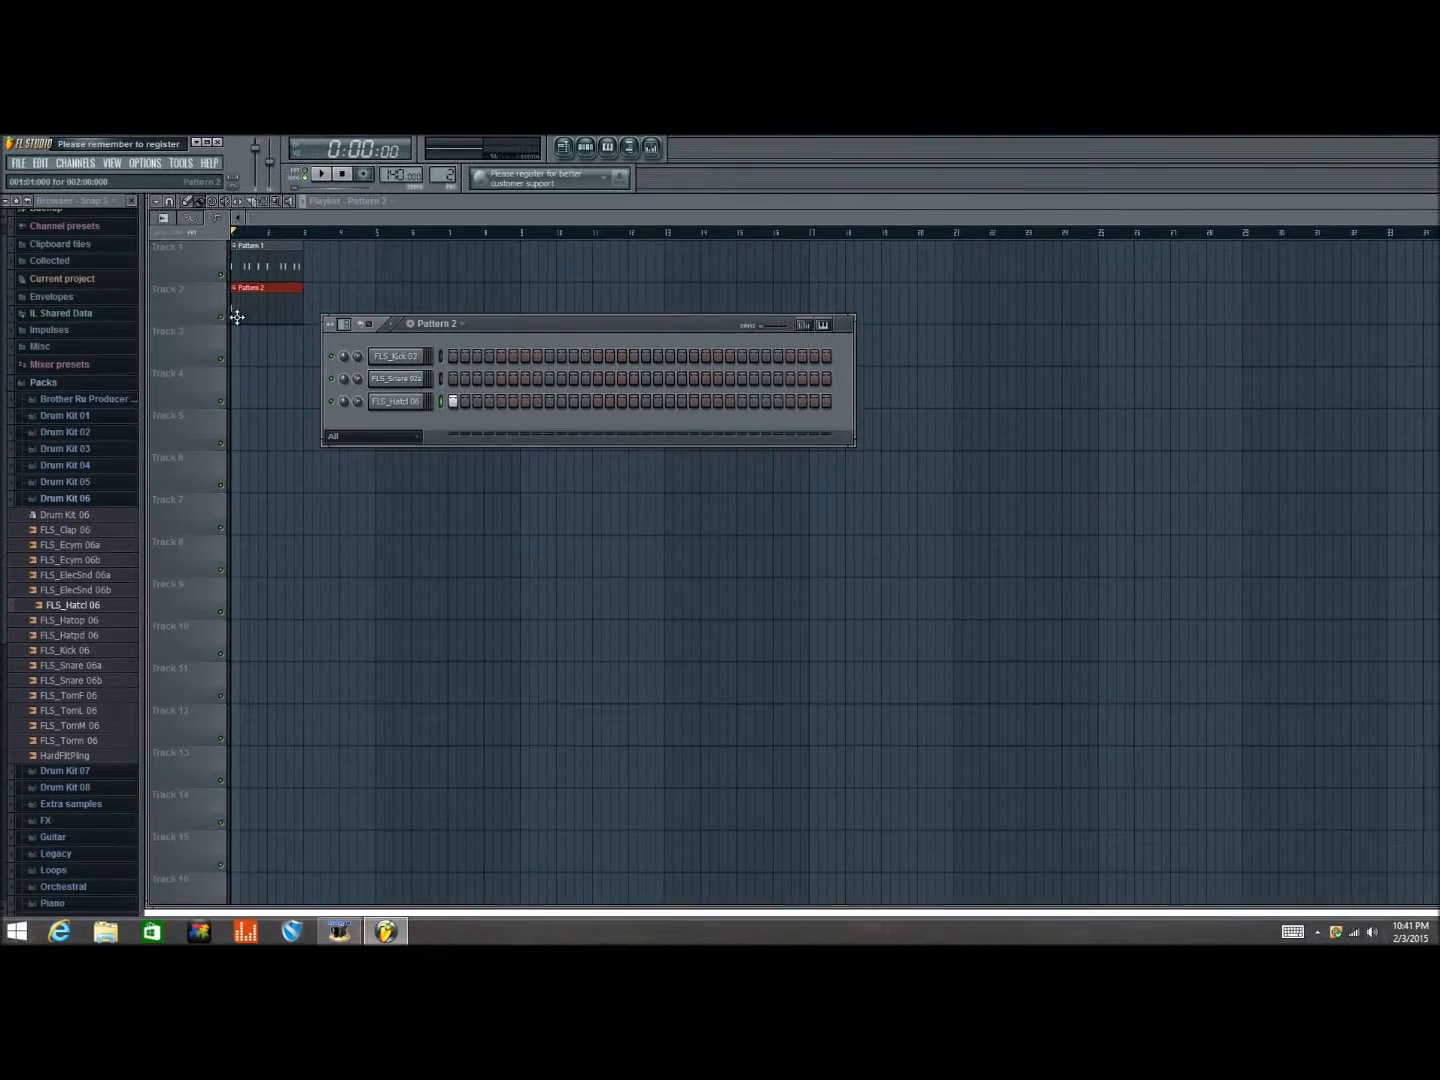
click(477, 401)
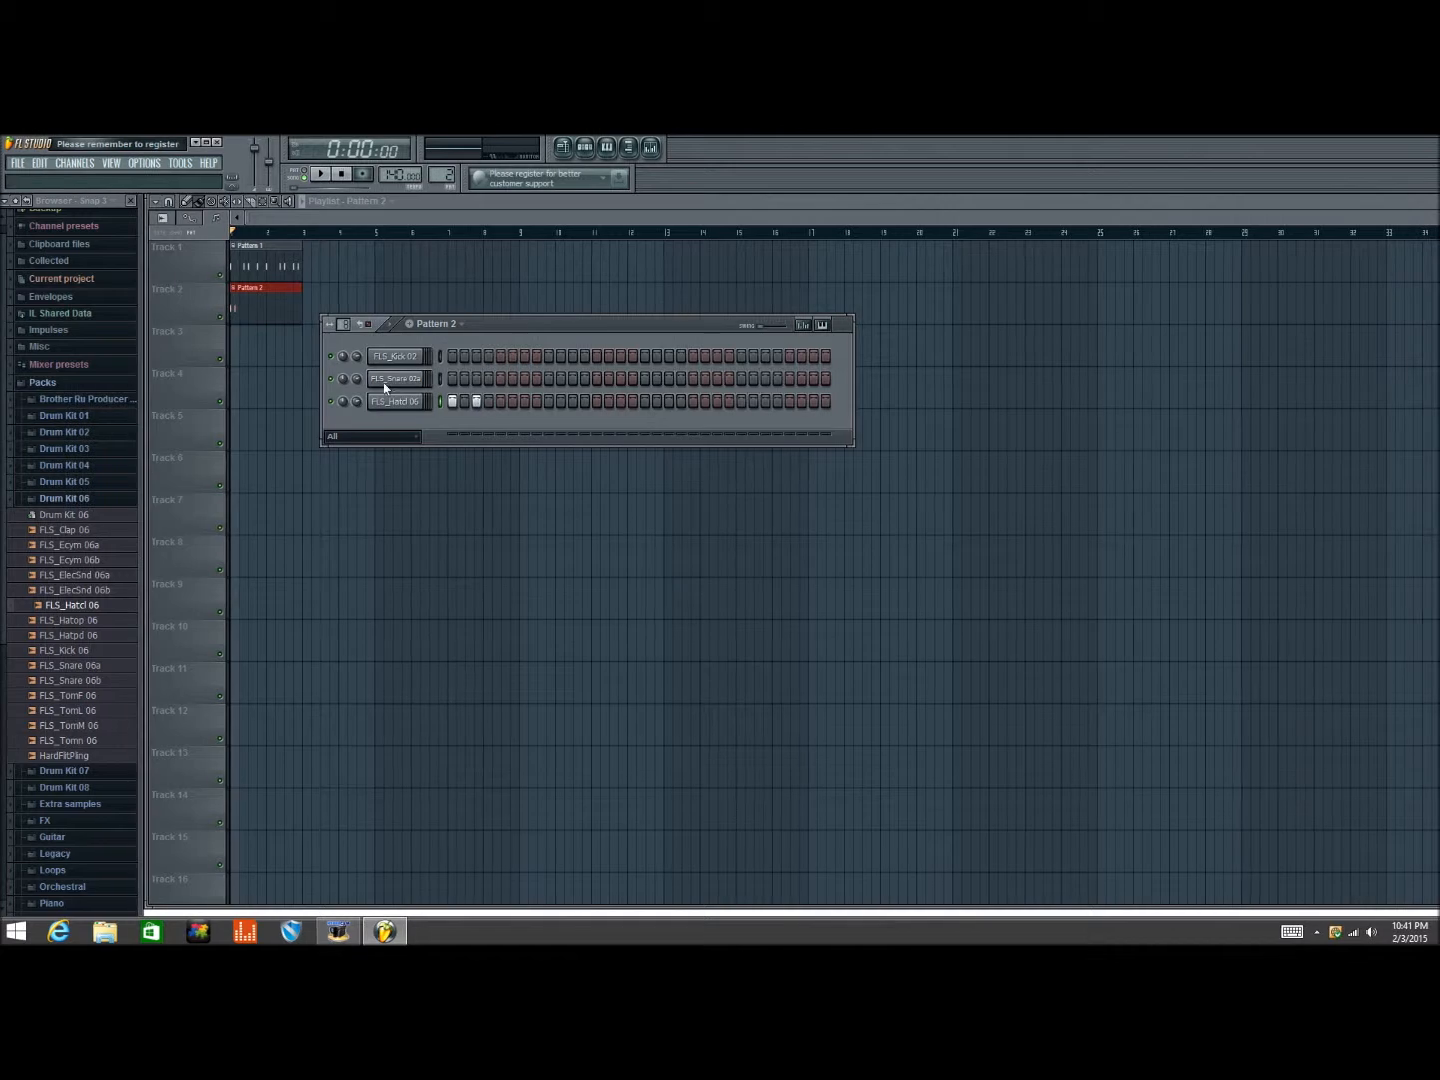
click(501, 402)
click(524, 402)
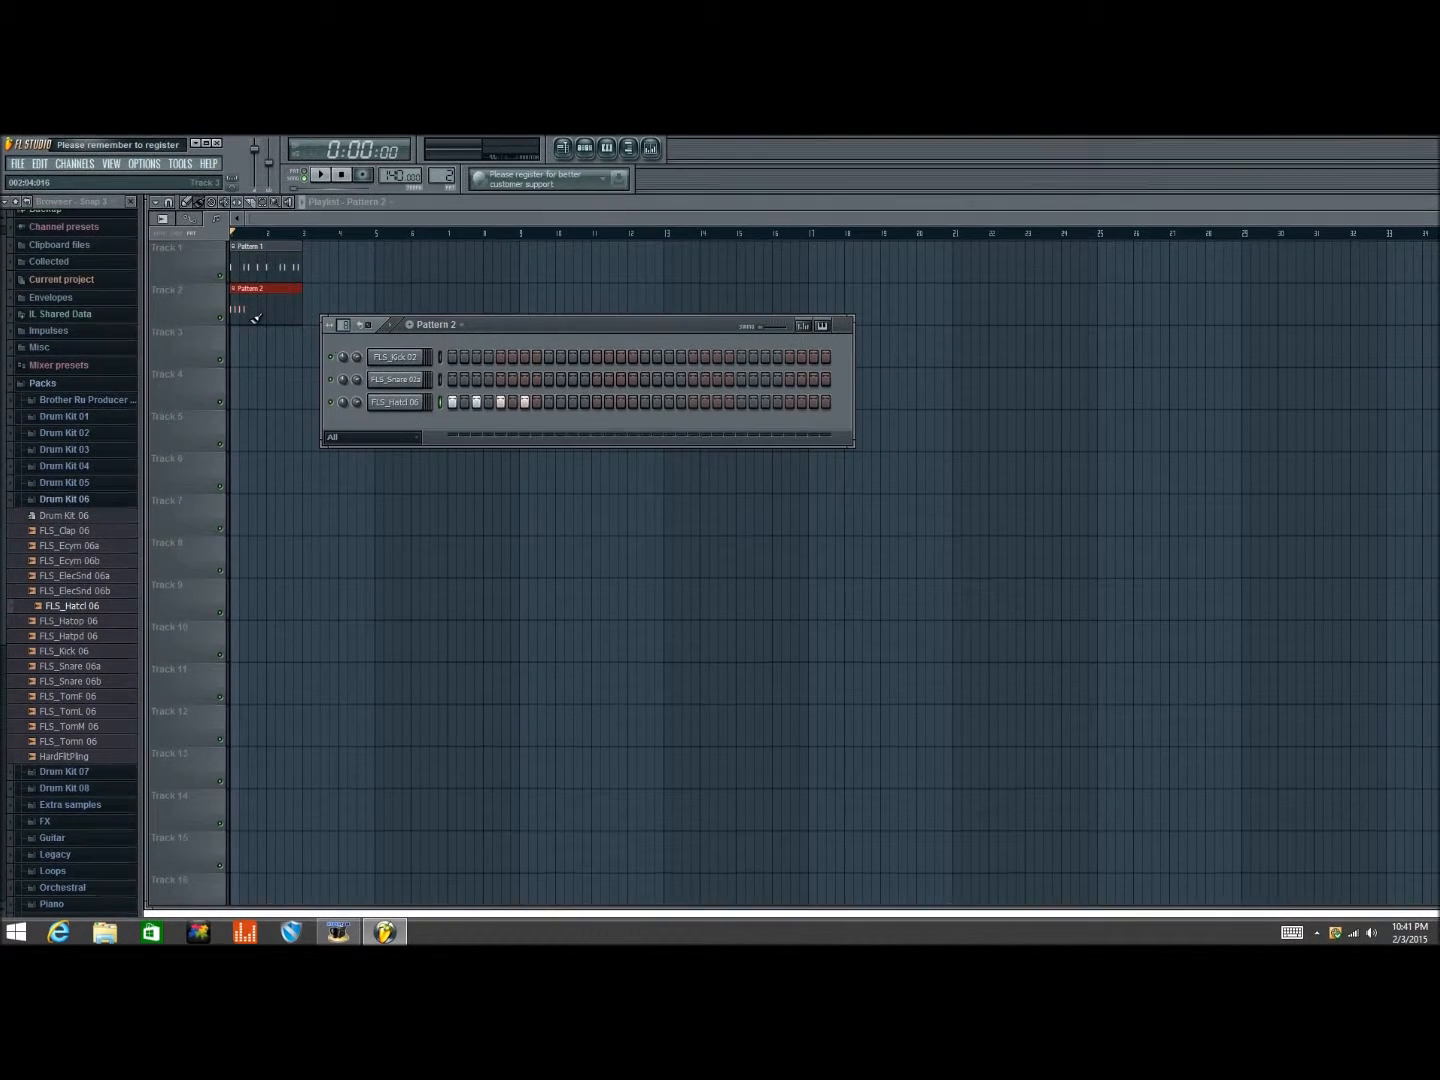
click(549, 401)
click(573, 402)
click(597, 402)
click(621, 402)
click(645, 402)
click(669, 402)
click(693, 402)
click(717, 402)
click(741, 402)
click(765, 402)
click(789, 402)
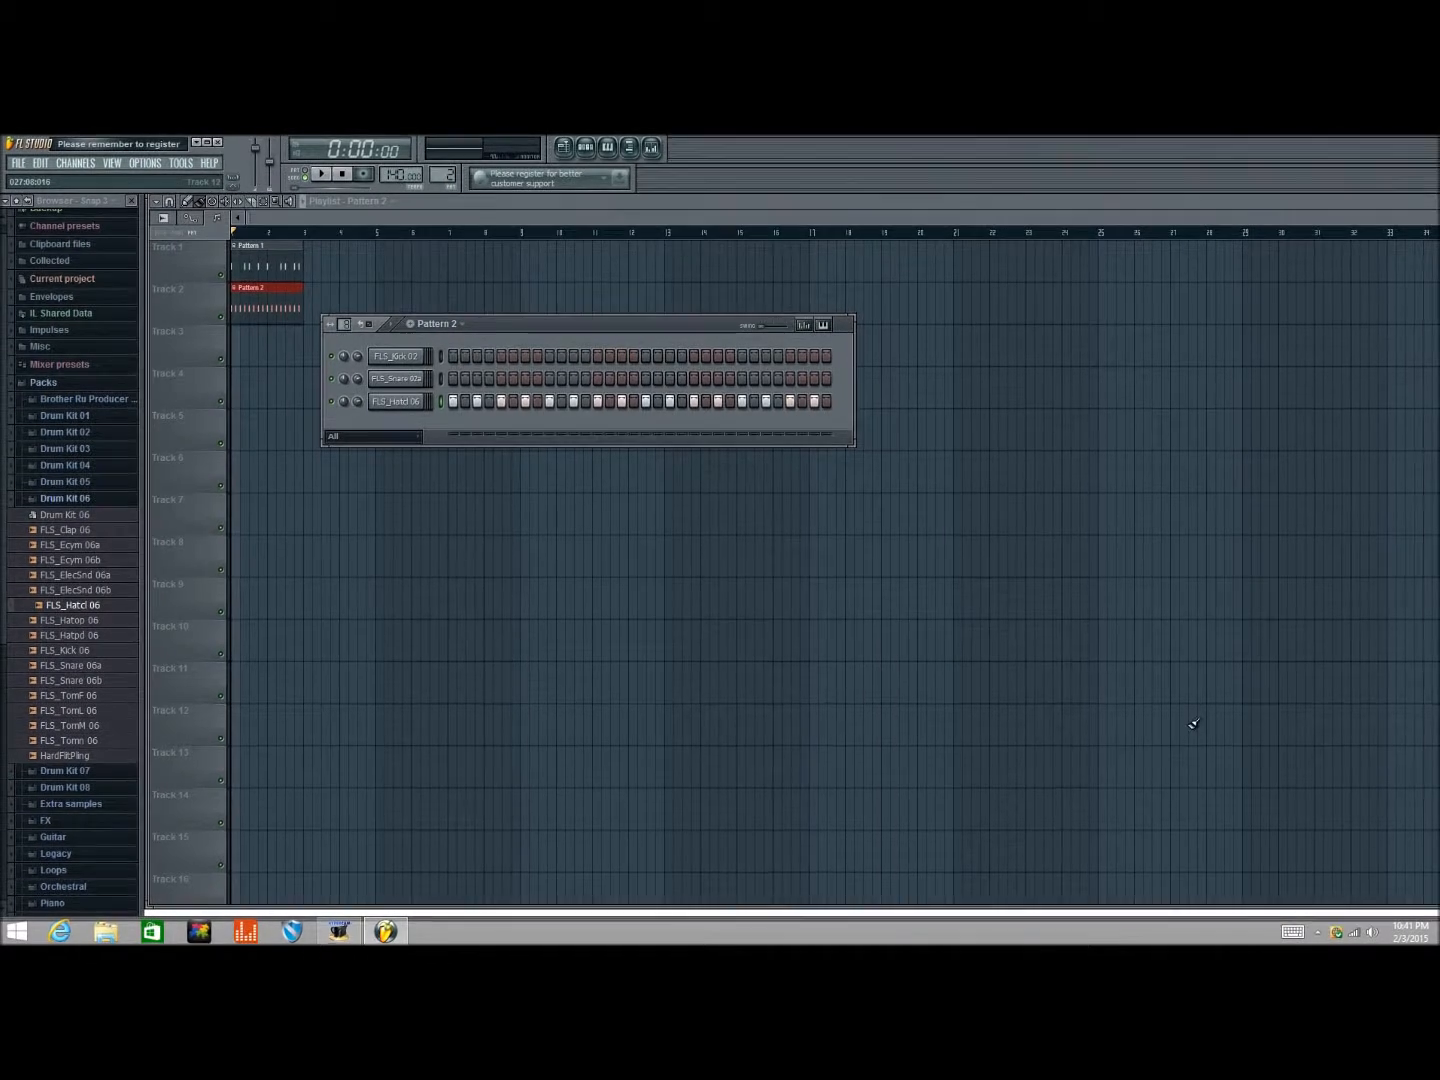
key(space)
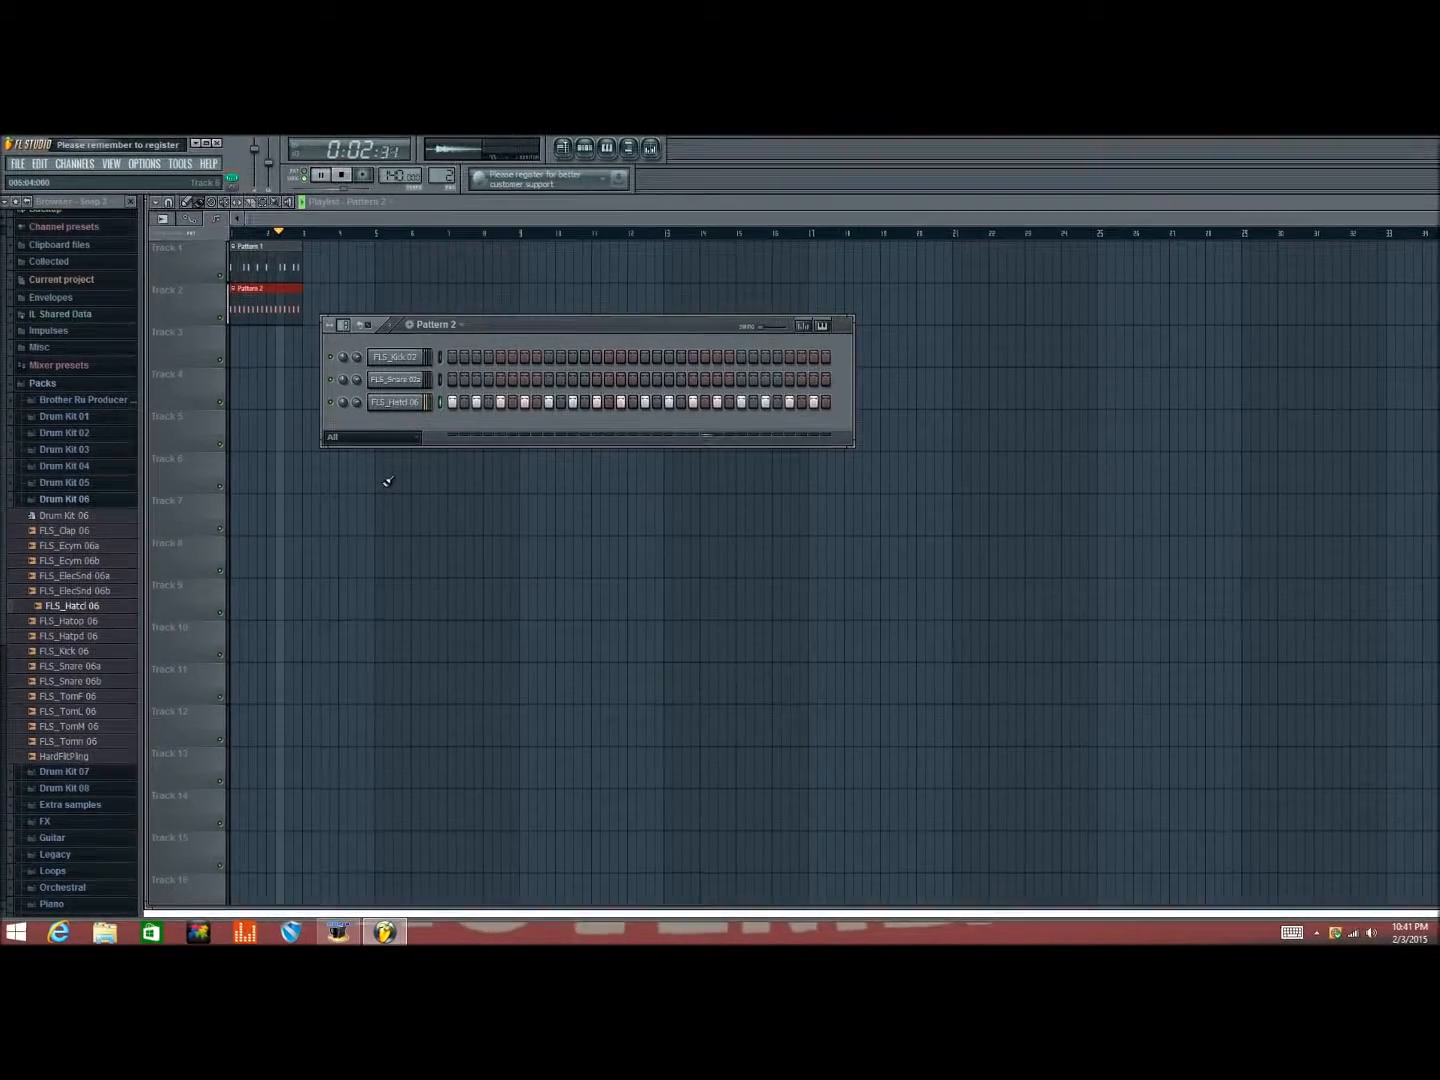
key(space)
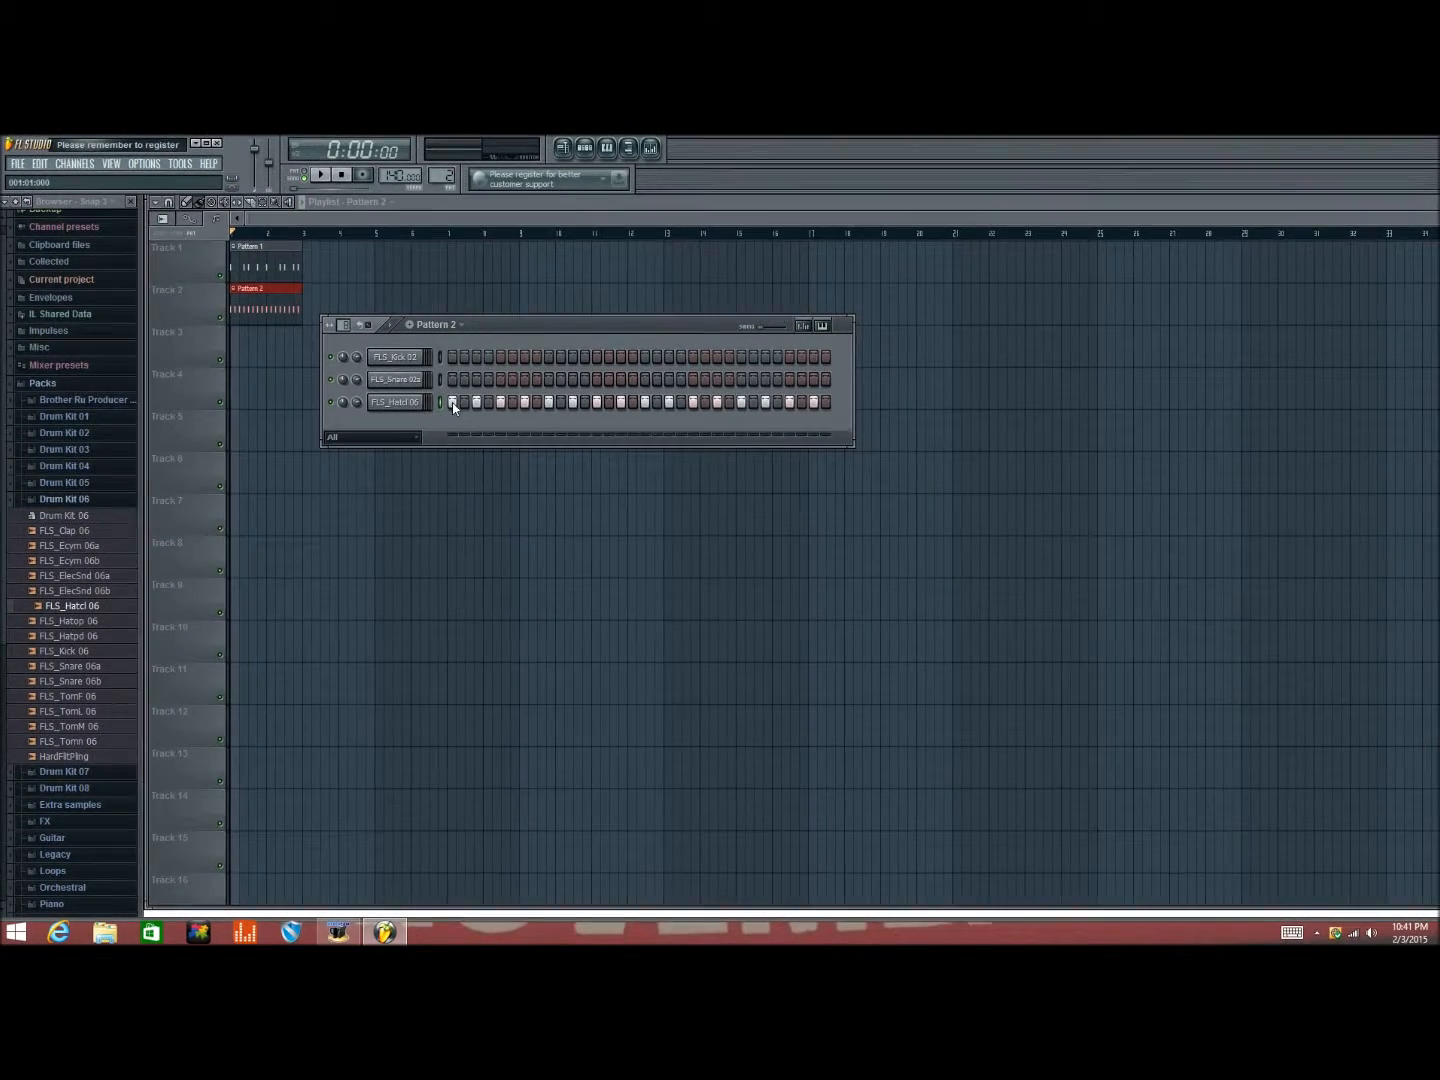
drag(452, 402, 751, 404)
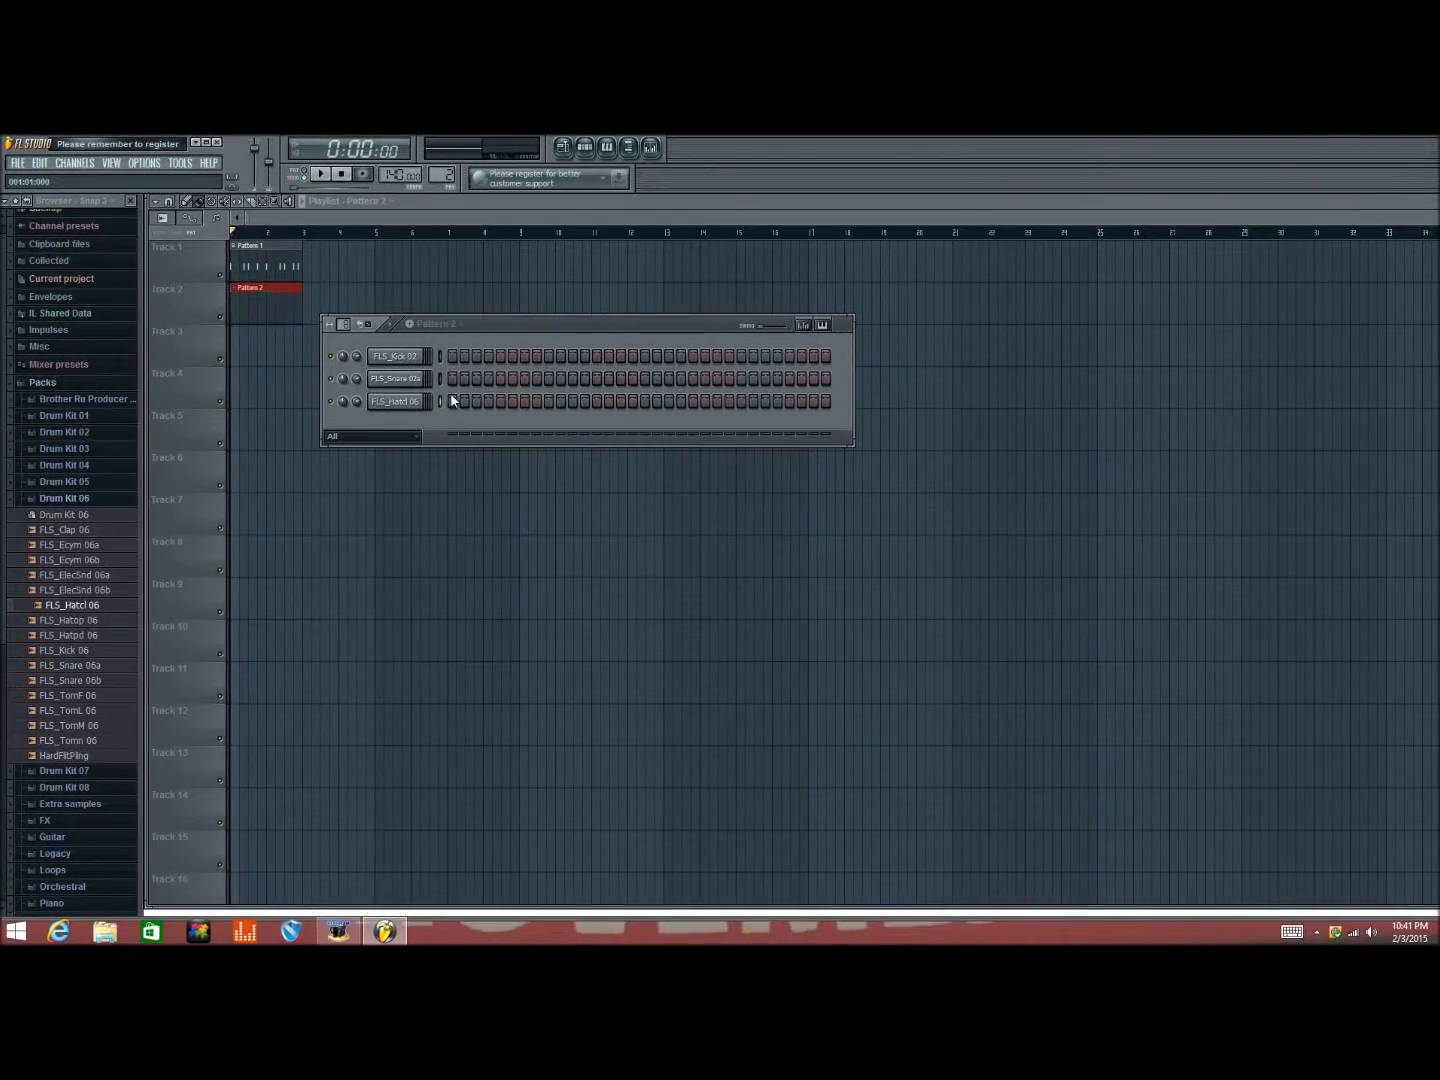
Fill the FLS_Hatcl 06 channel automatically on each 2 steps and play the arrangement.
right_click(407, 405)
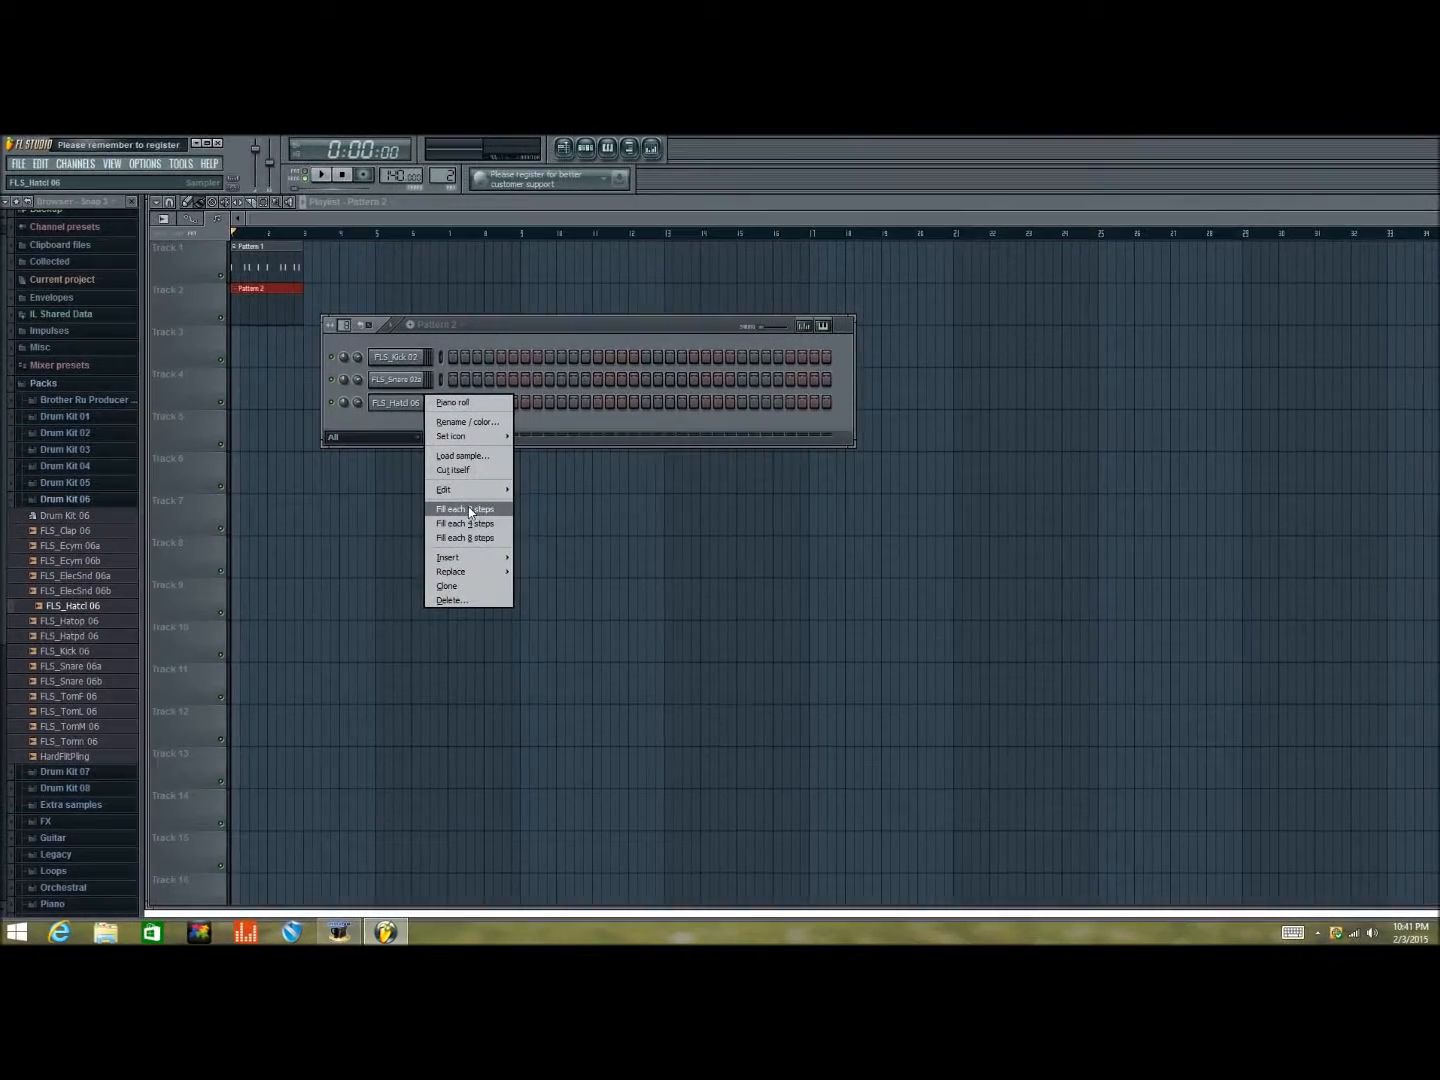
click(468, 508)
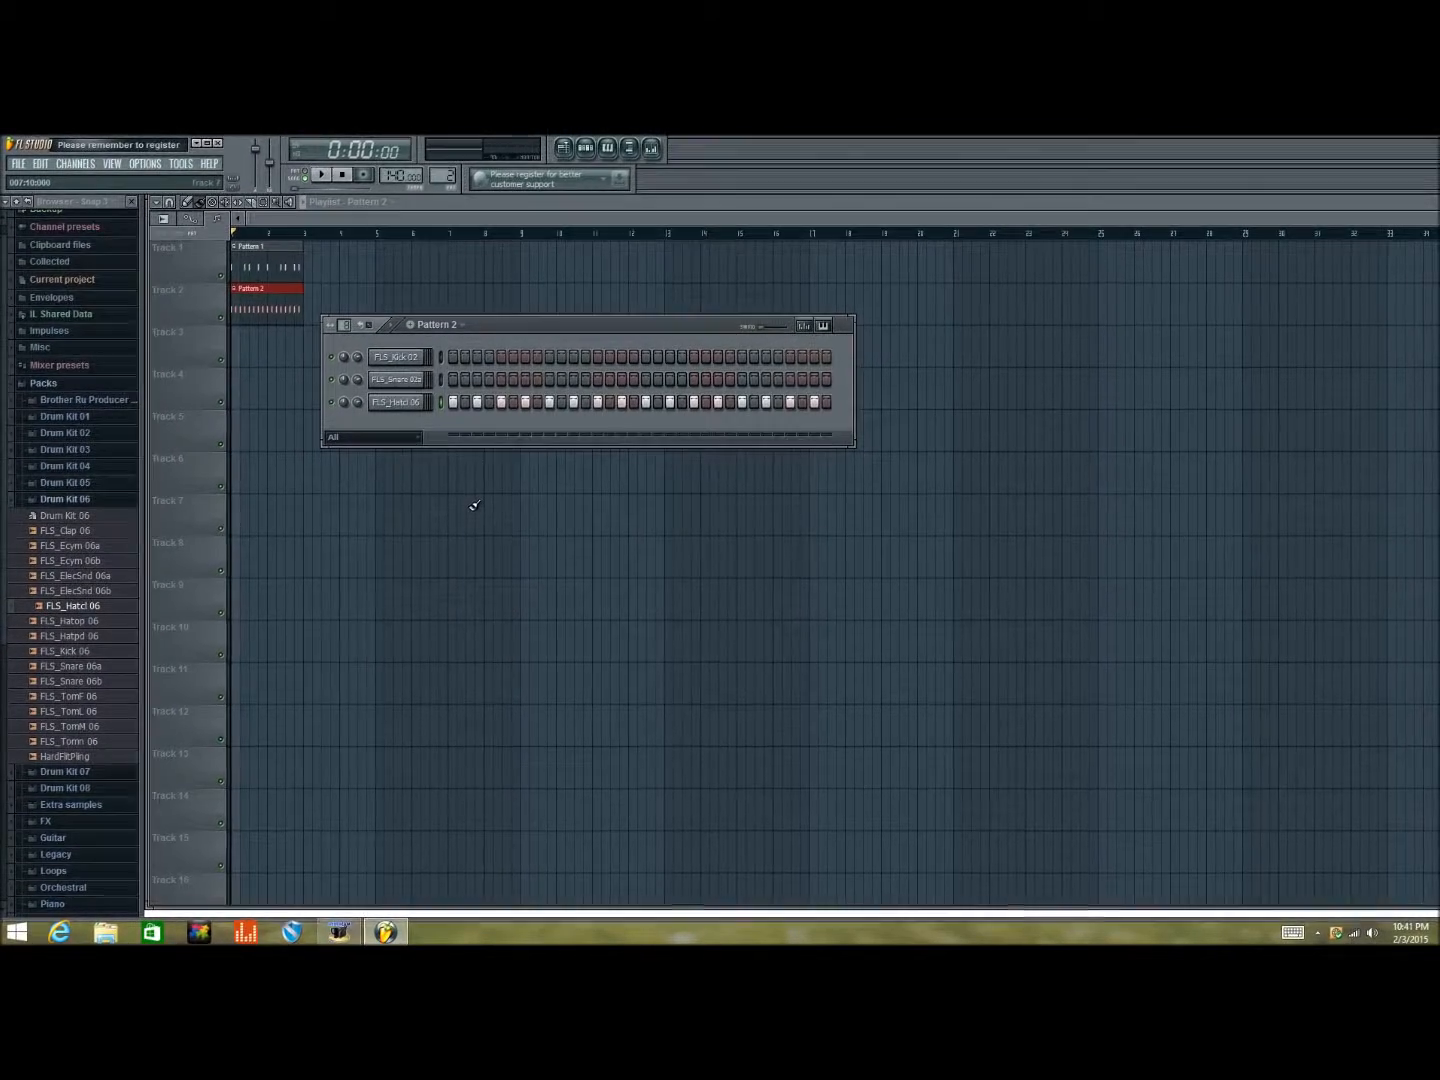
key(space)
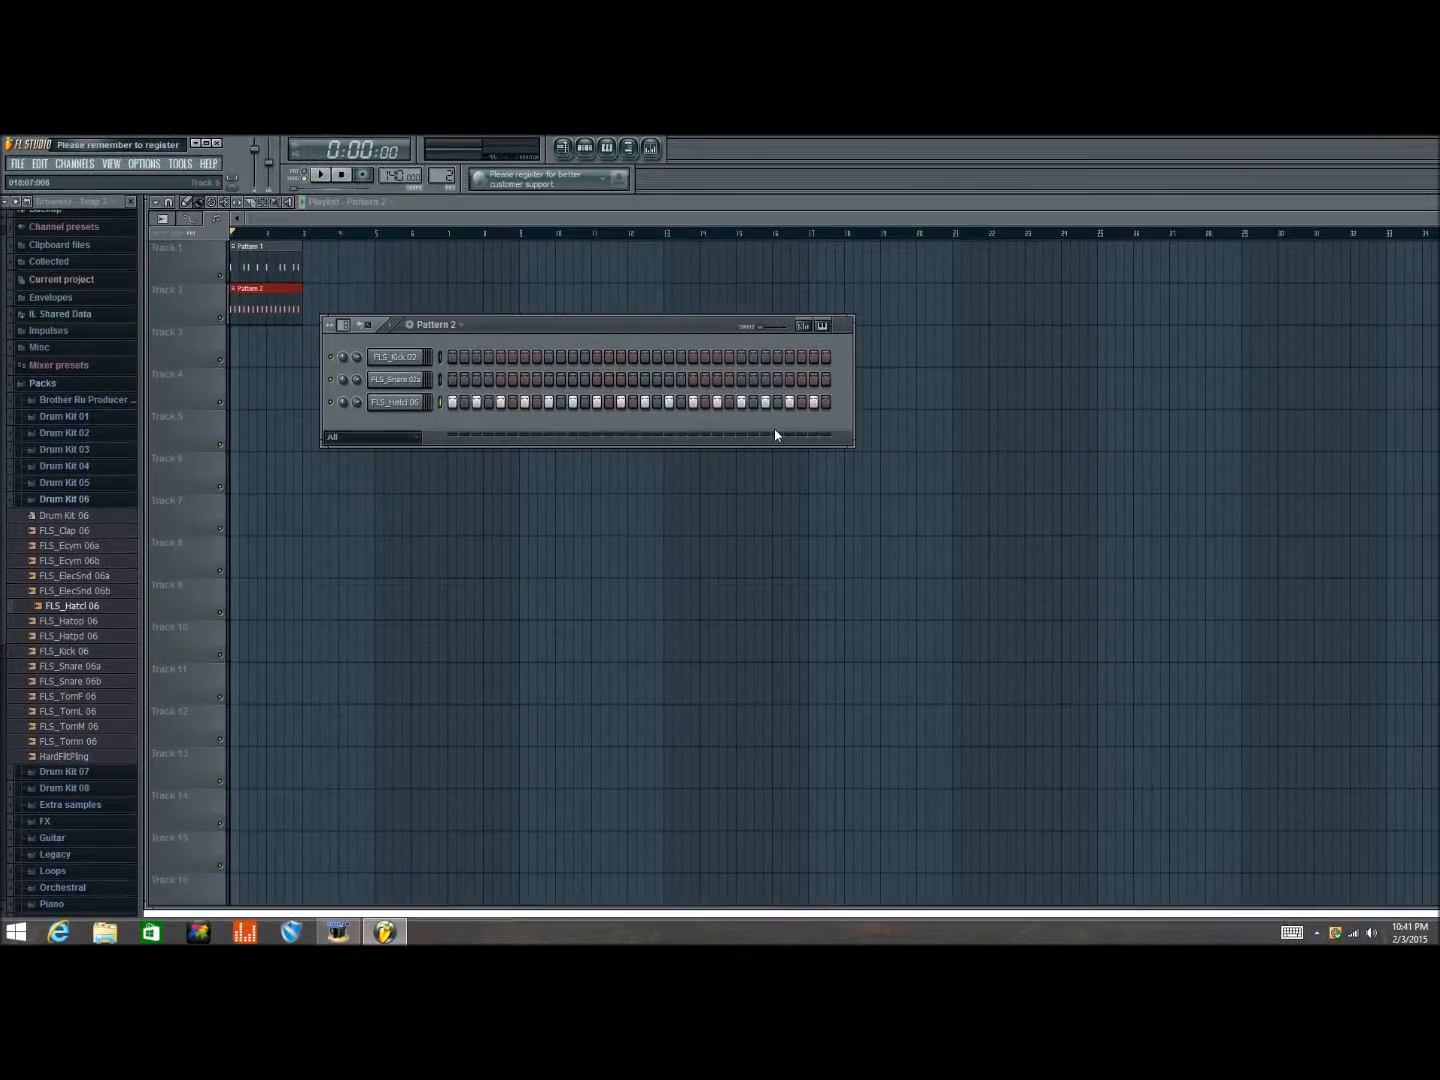
key(space)
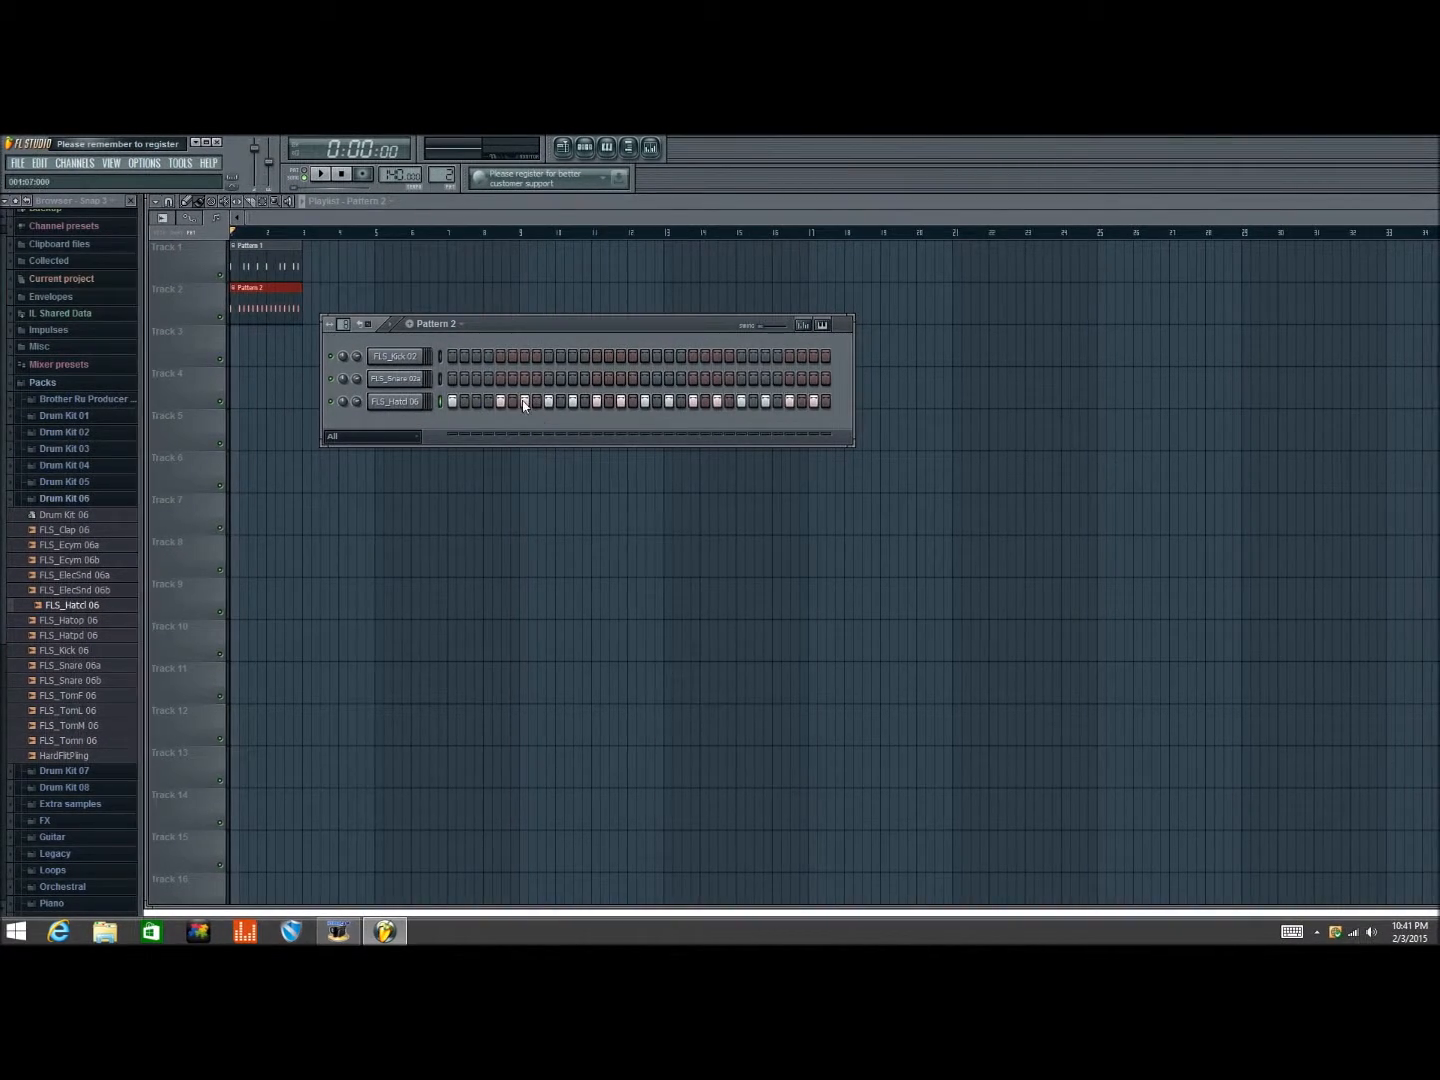
Vary the hi-hat row by removing steps 3, 7 and 11 and adding steps 20, 24 and 30, and play the arrangement.
right_click(576, 404)
click(729, 407)
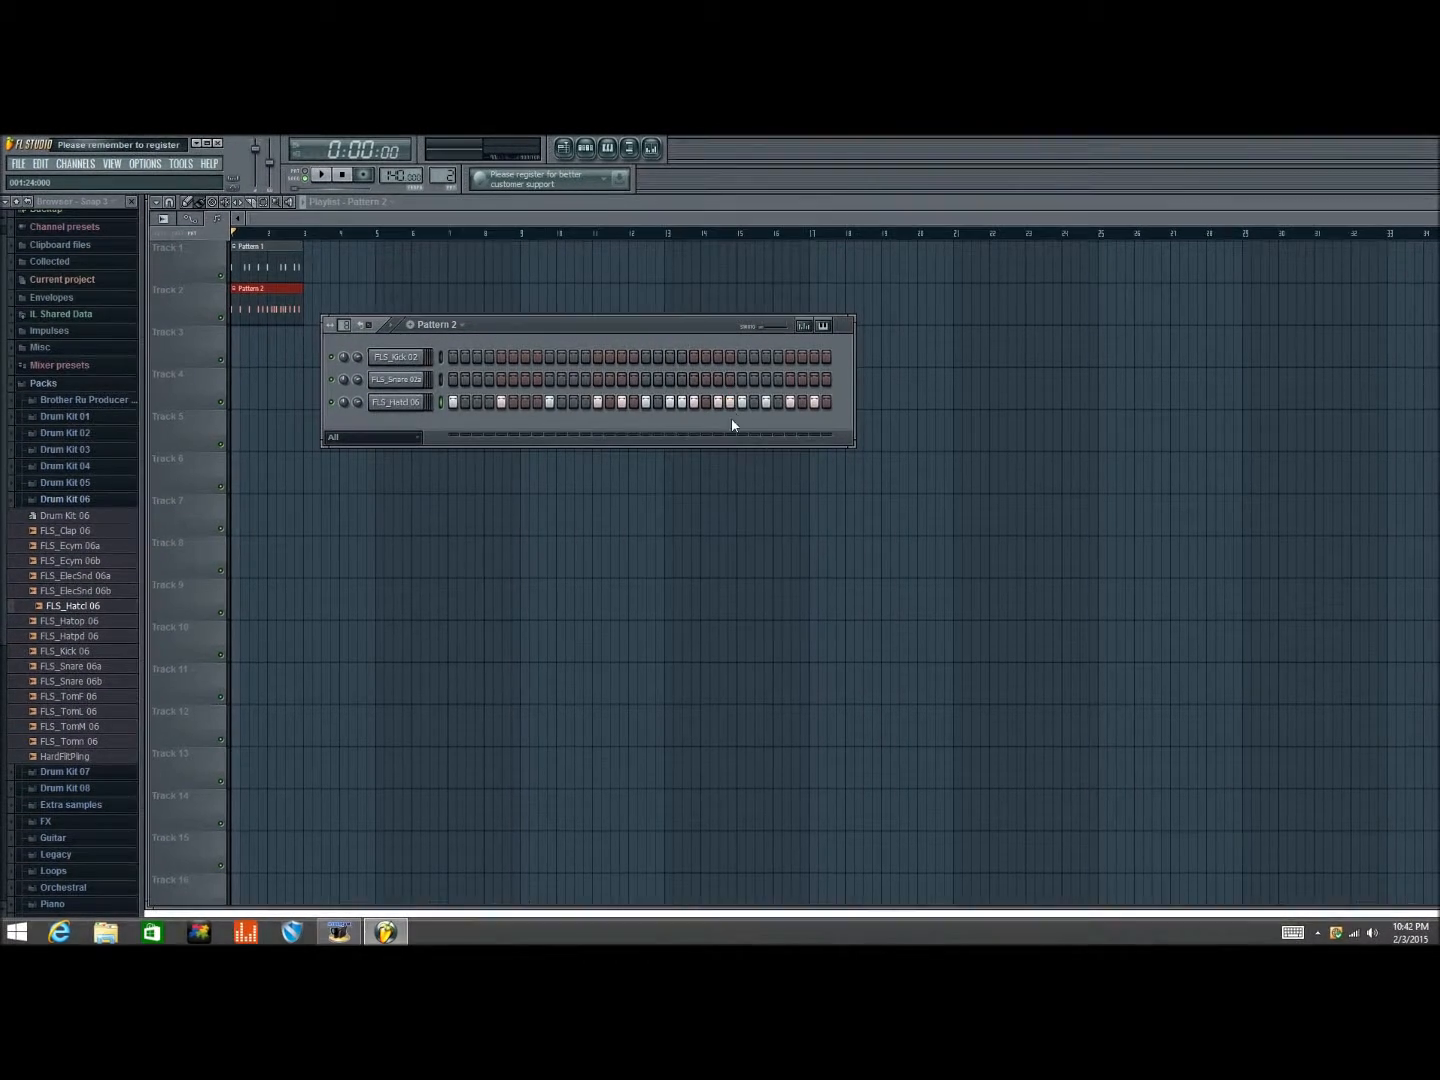
click(801, 403)
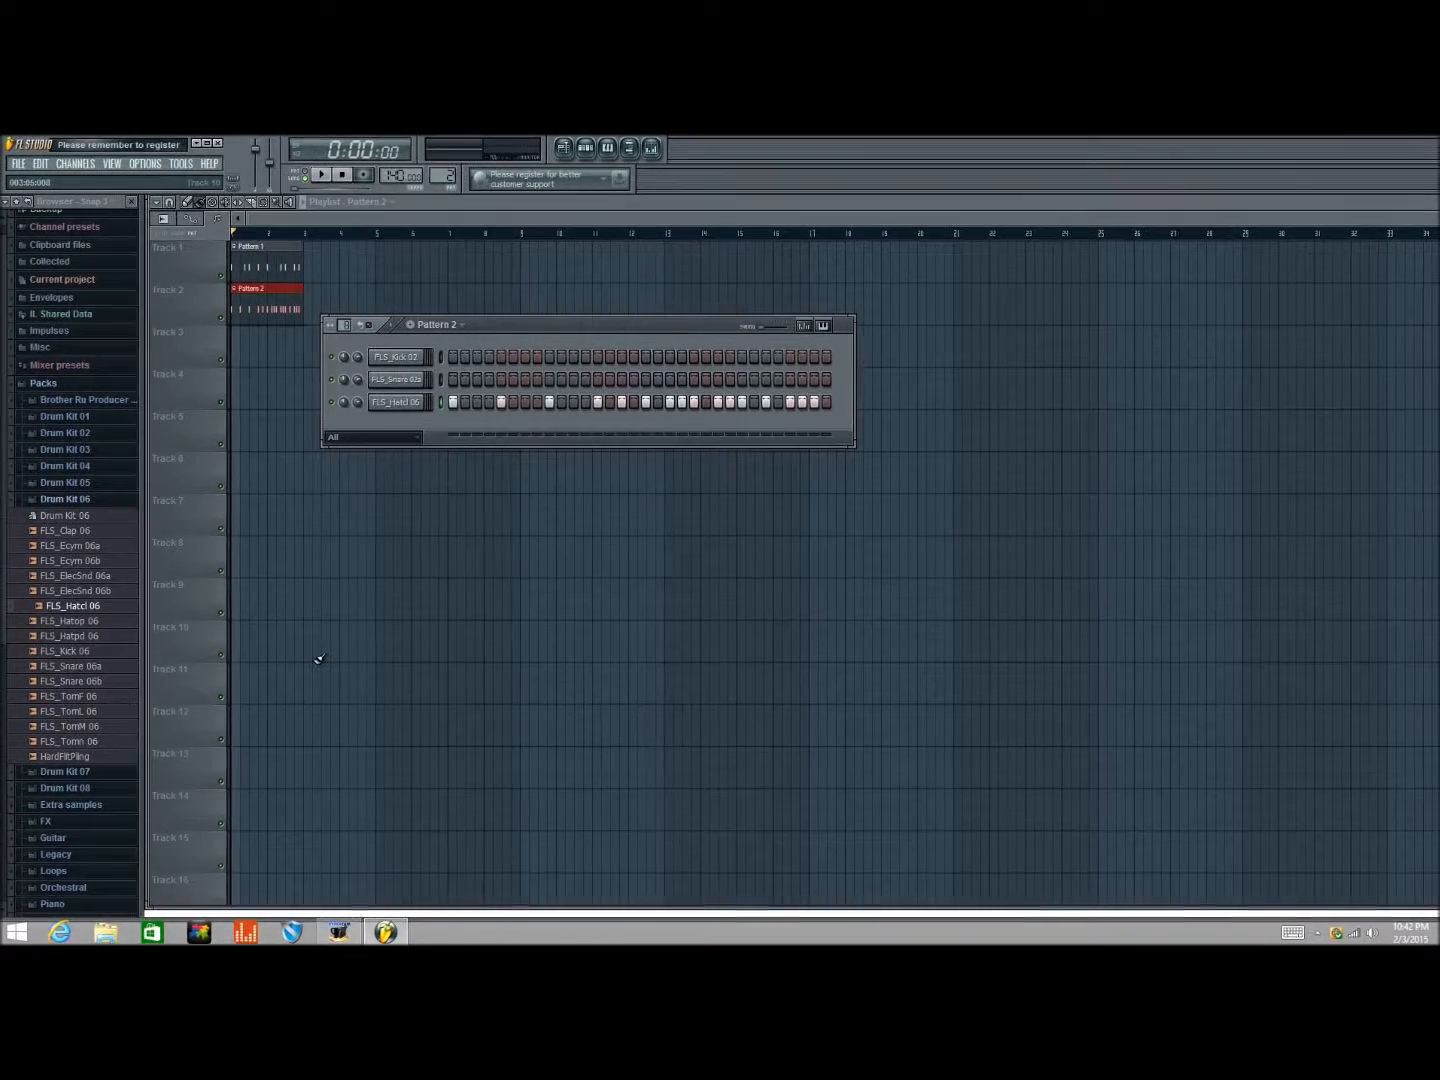
key(space)
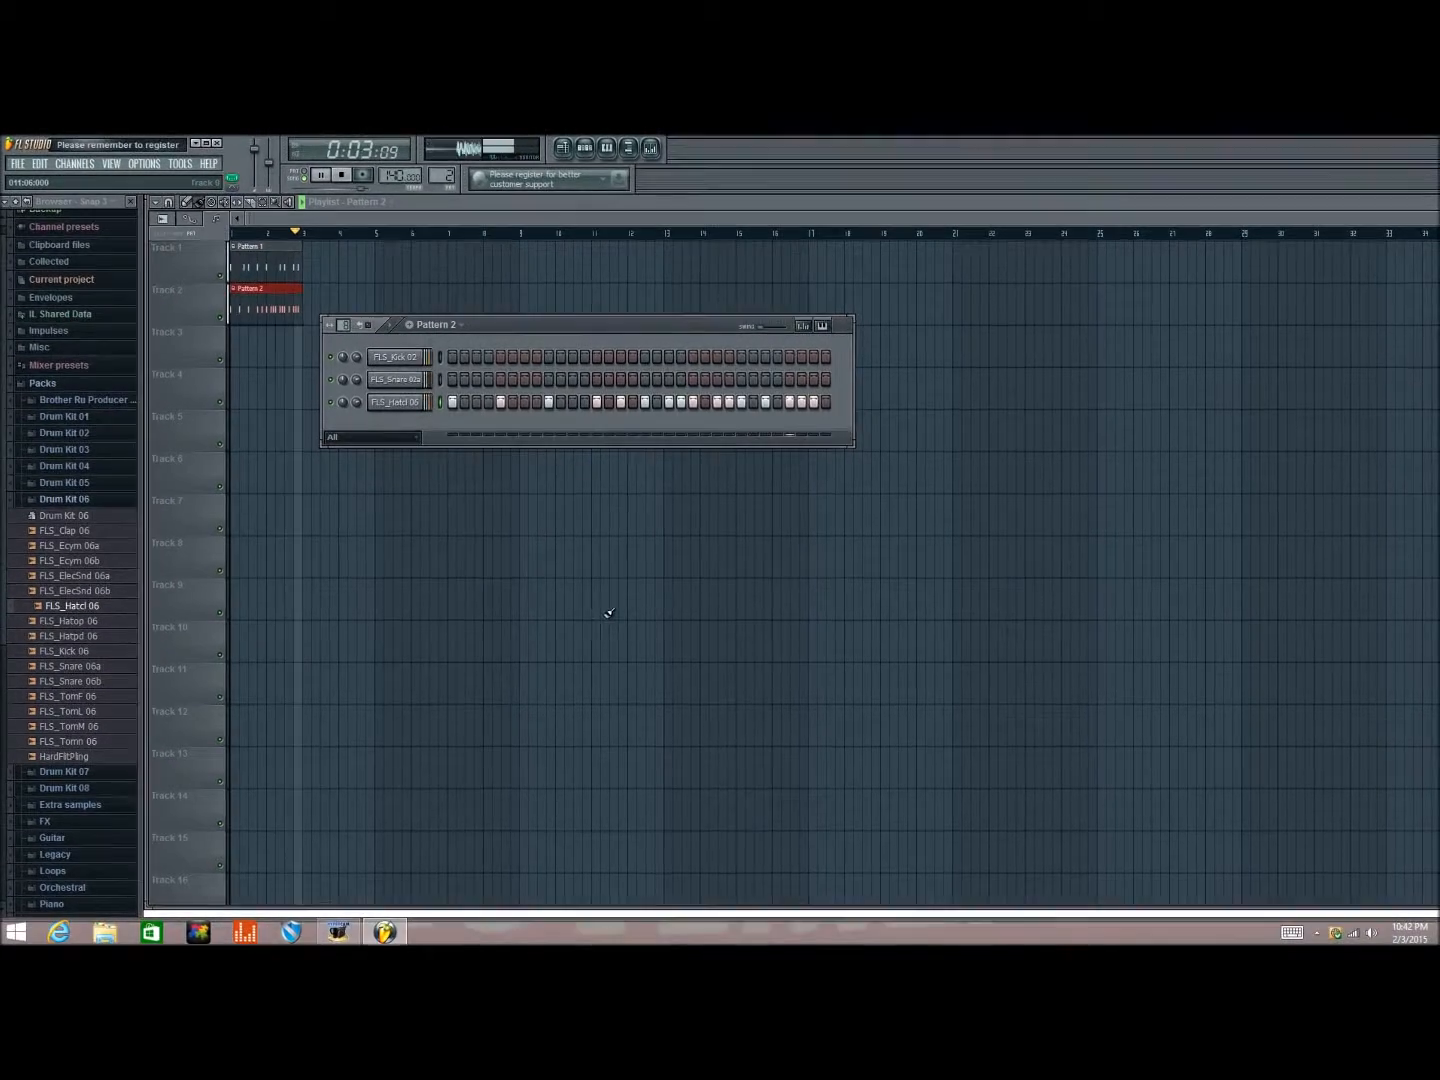
key(space)
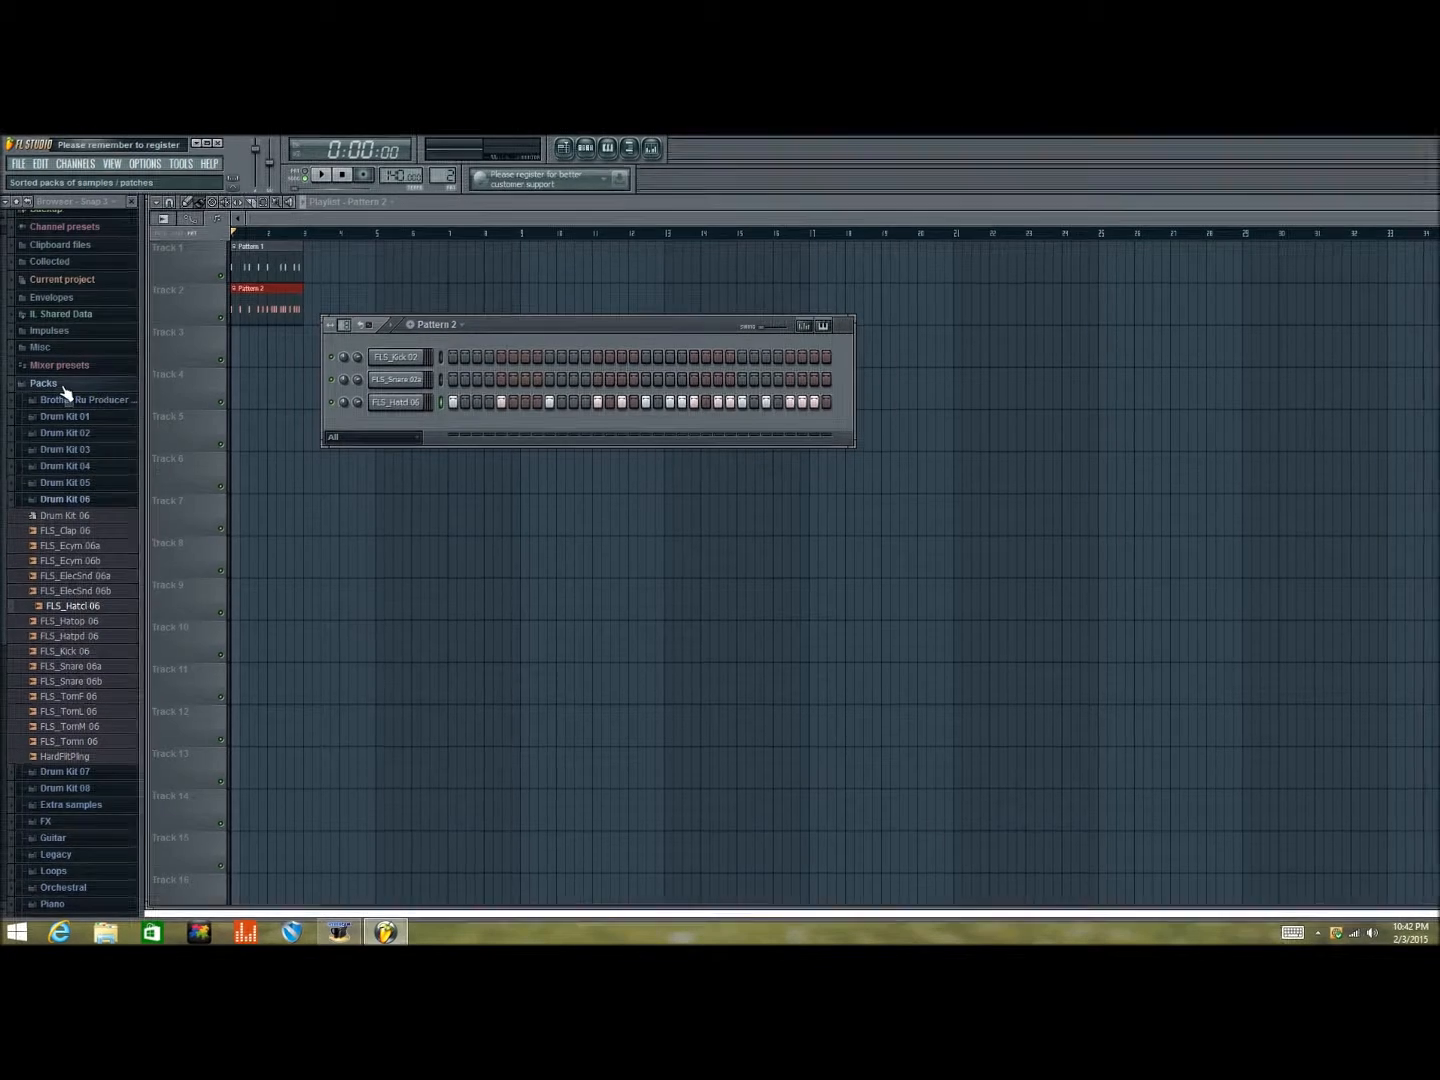
Hide the sample browser and add an Autogun synthesizer channel to the project.
click(630, 147)
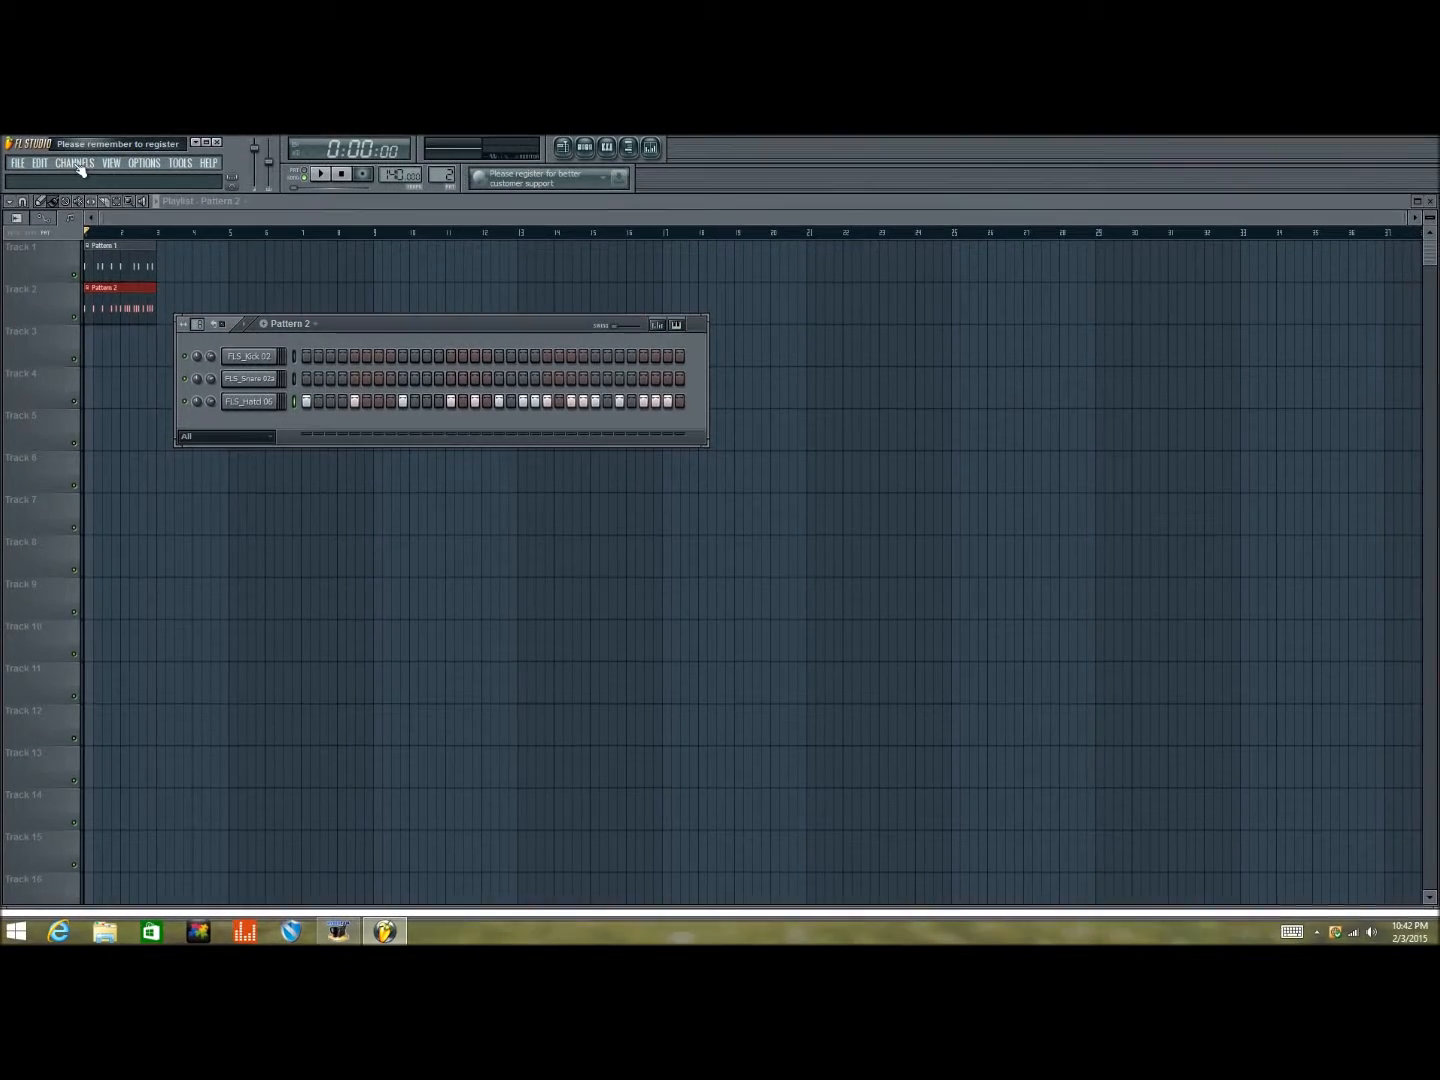
click(76, 164)
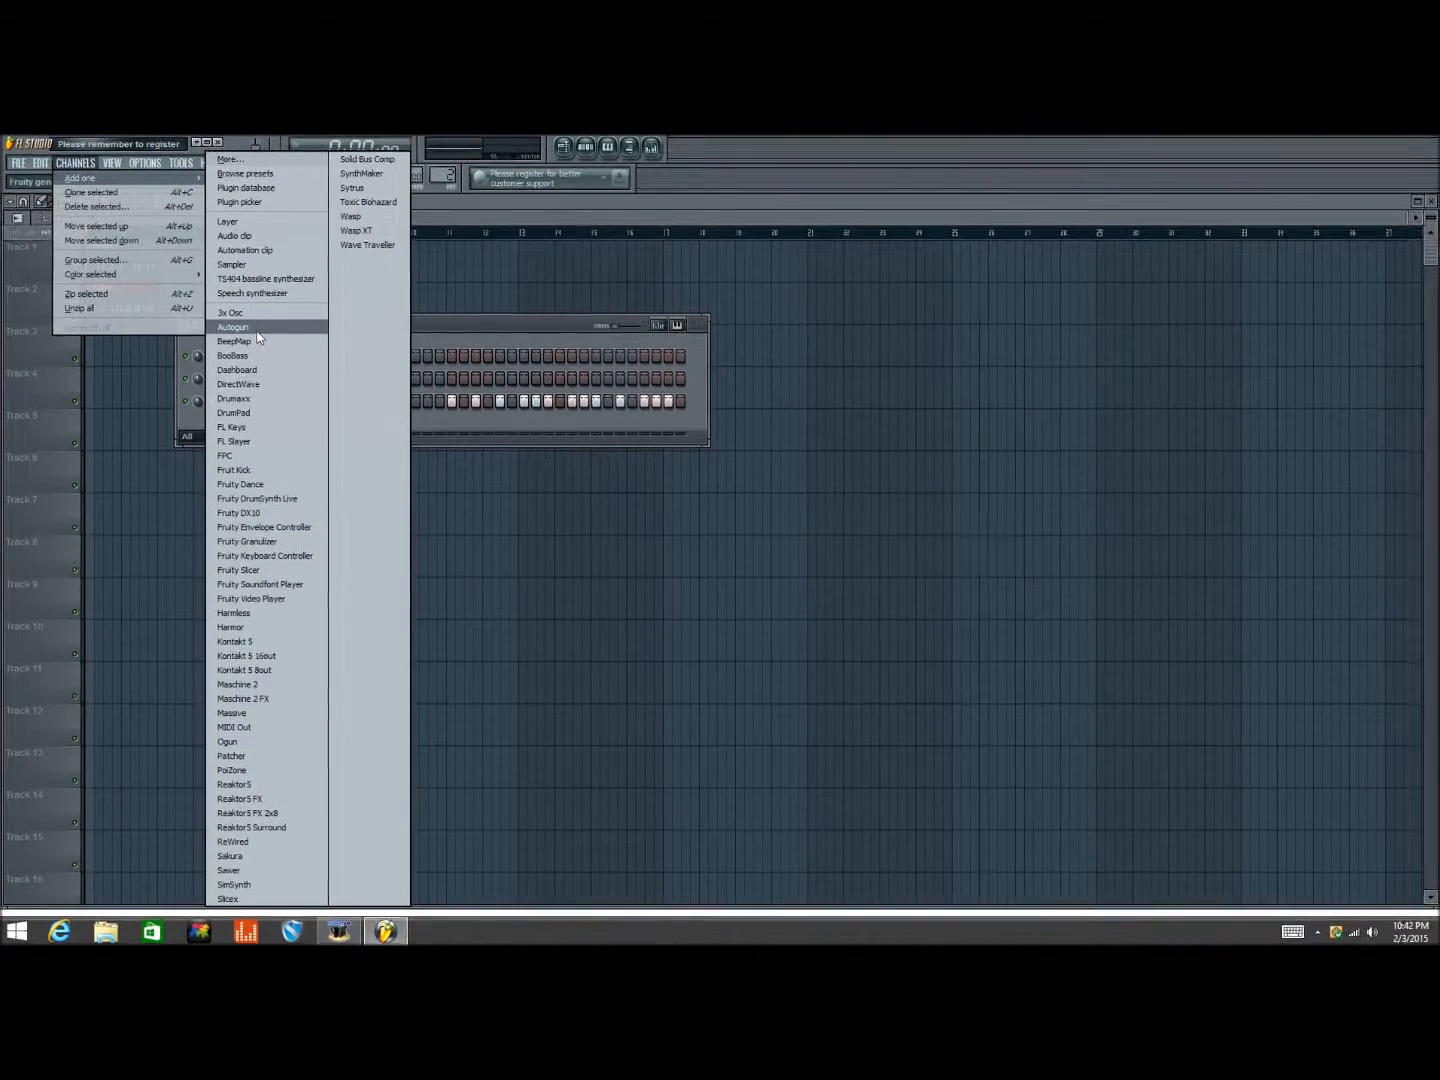
click(258, 336)
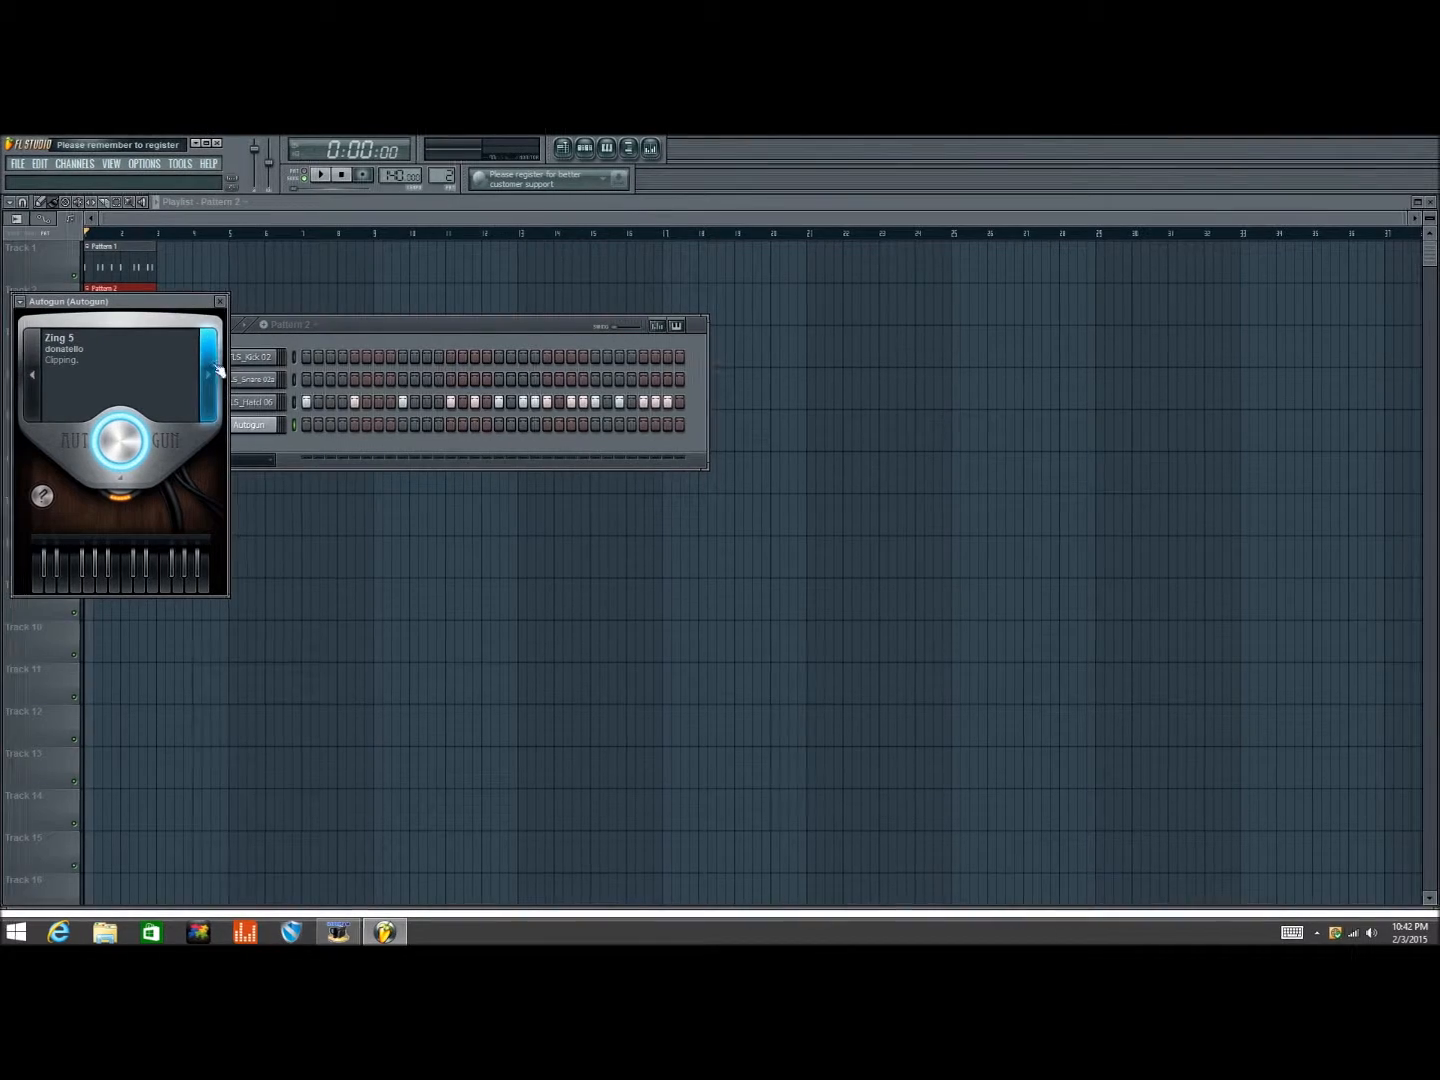
Audition Autogun presets such as Murmur 5 and Glossy tone, and close the plugin window.
drag(121, 458, 121, 467)
mouse_move(43, 500)
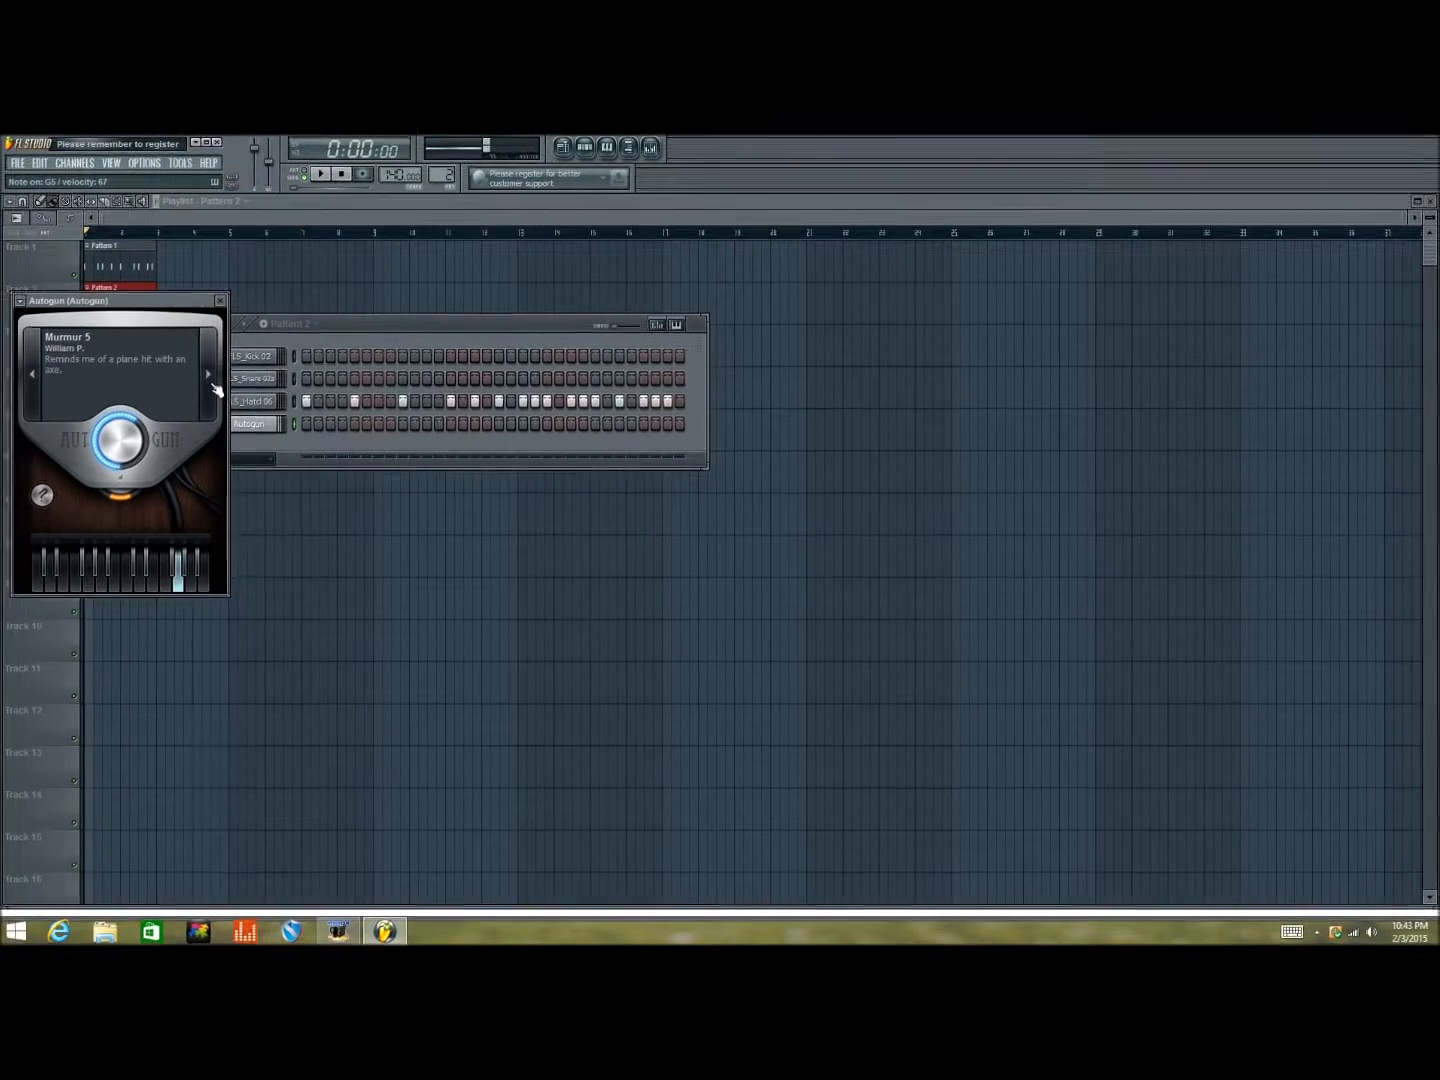
click(210, 375)
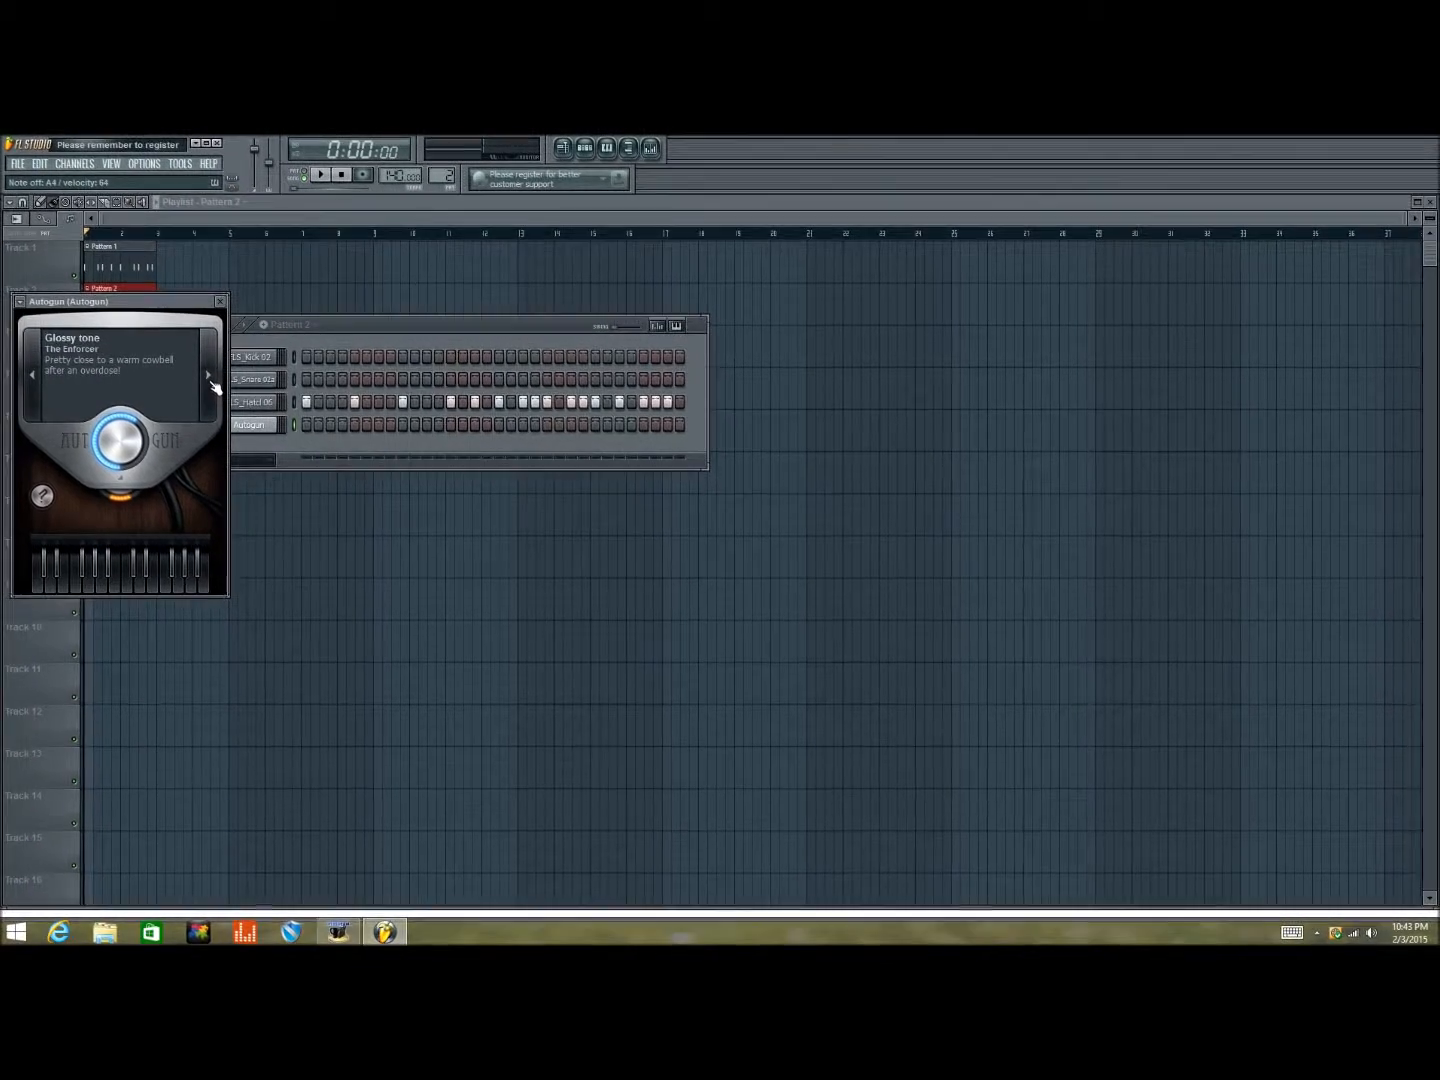
click(222, 300)
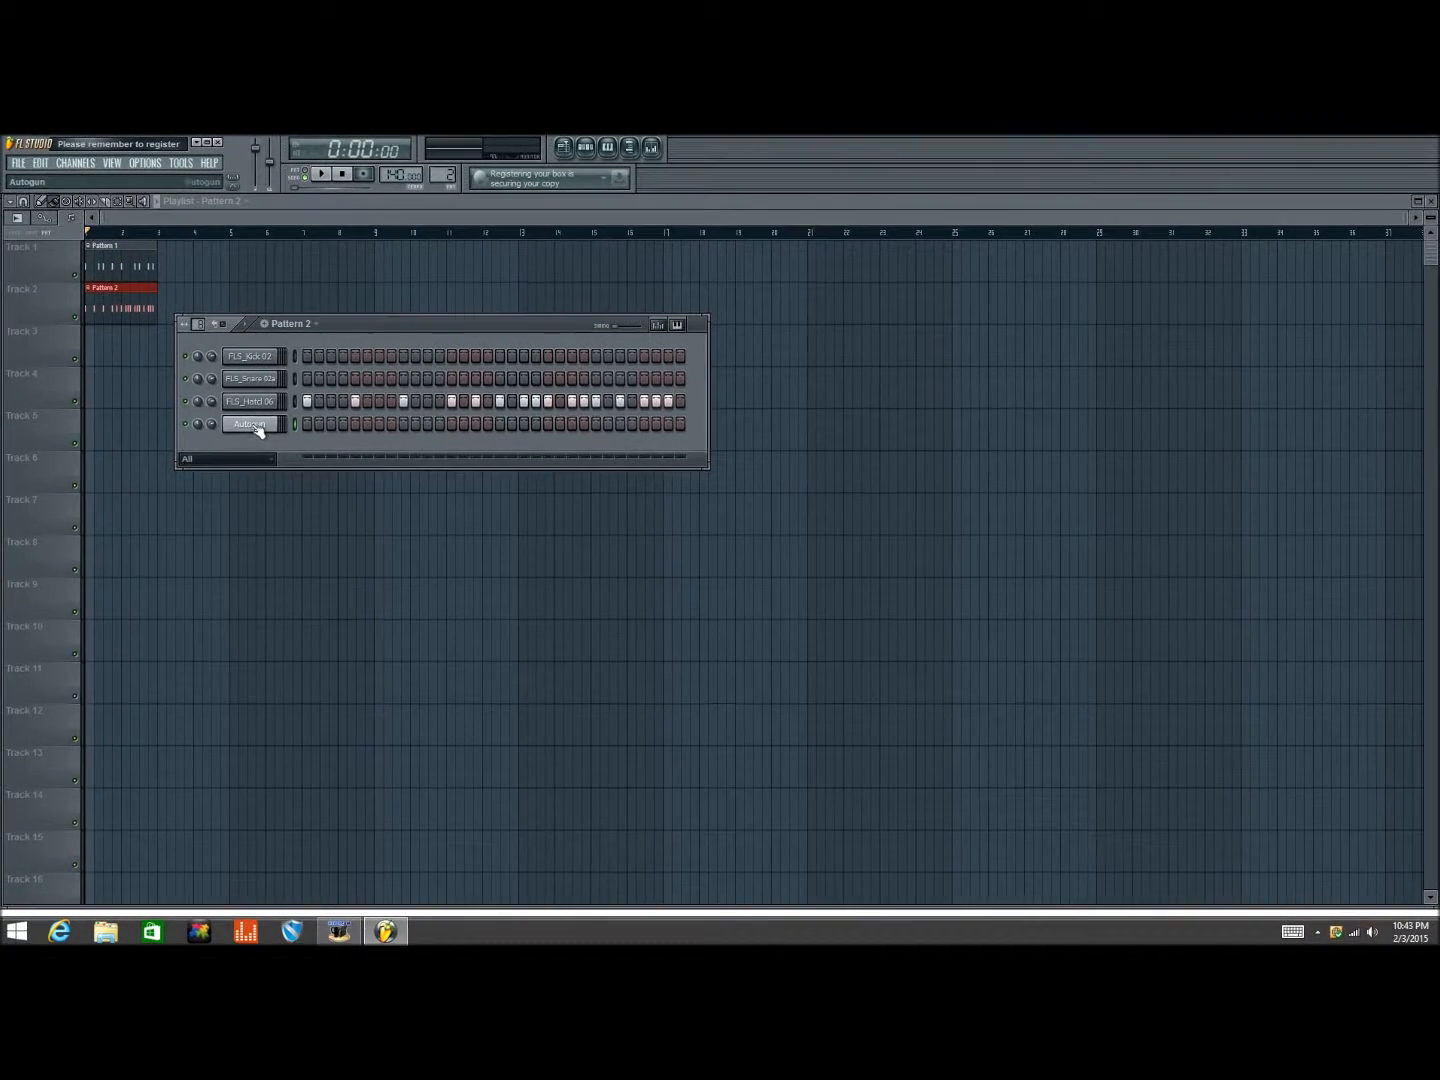
click(607, 147)
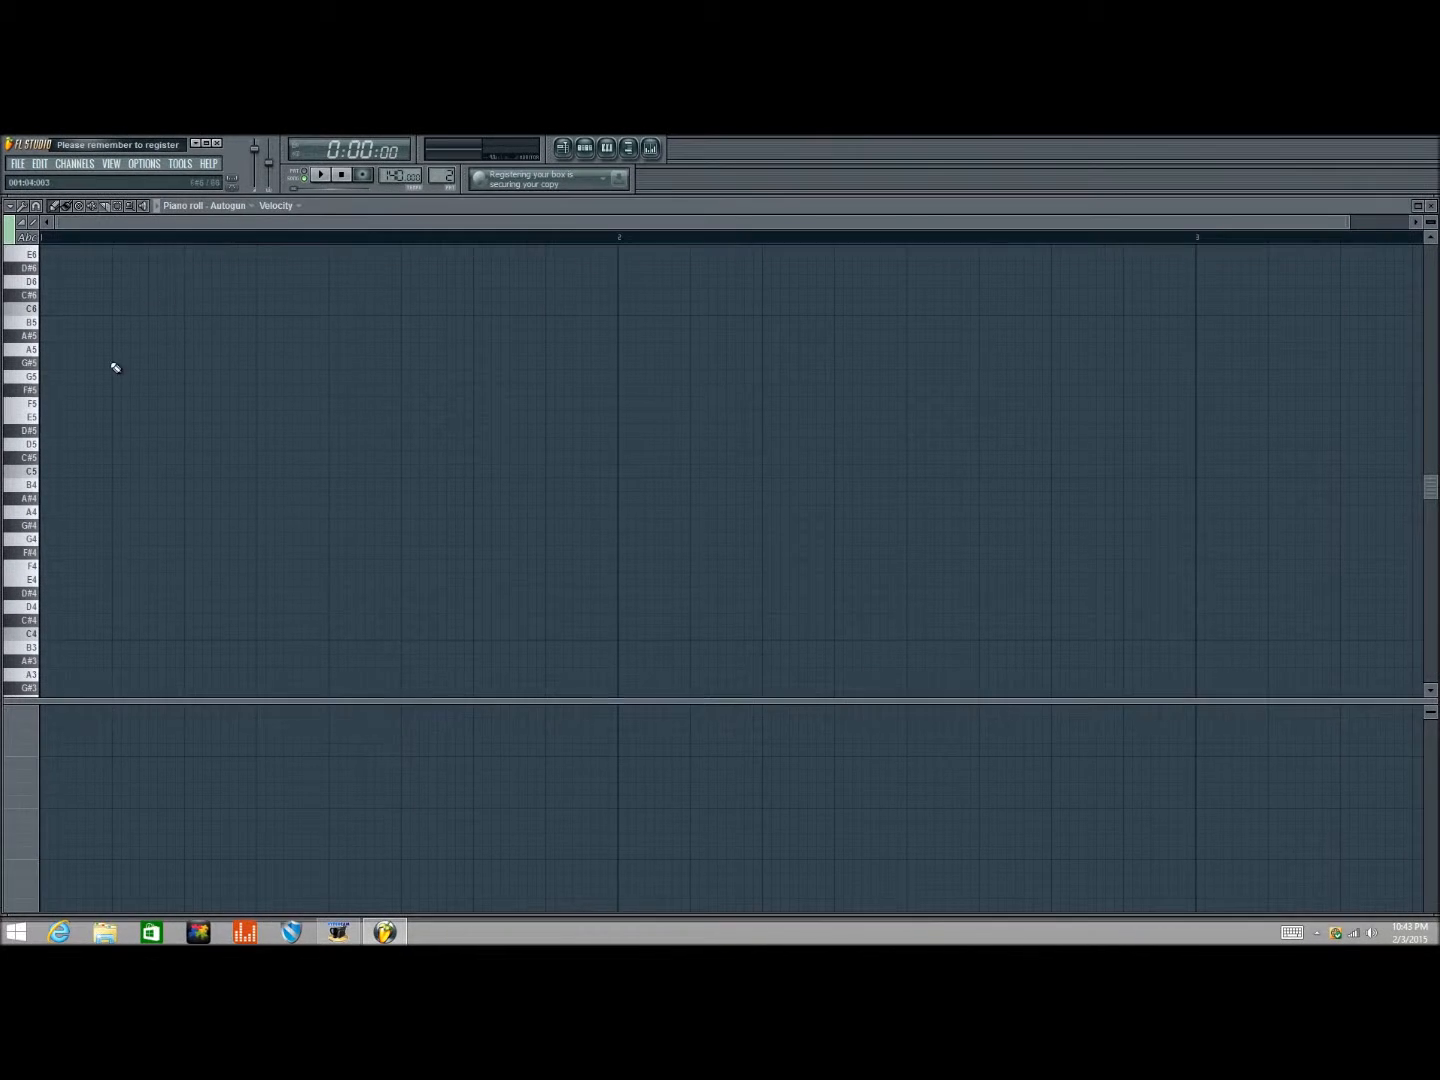
click(588, 149)
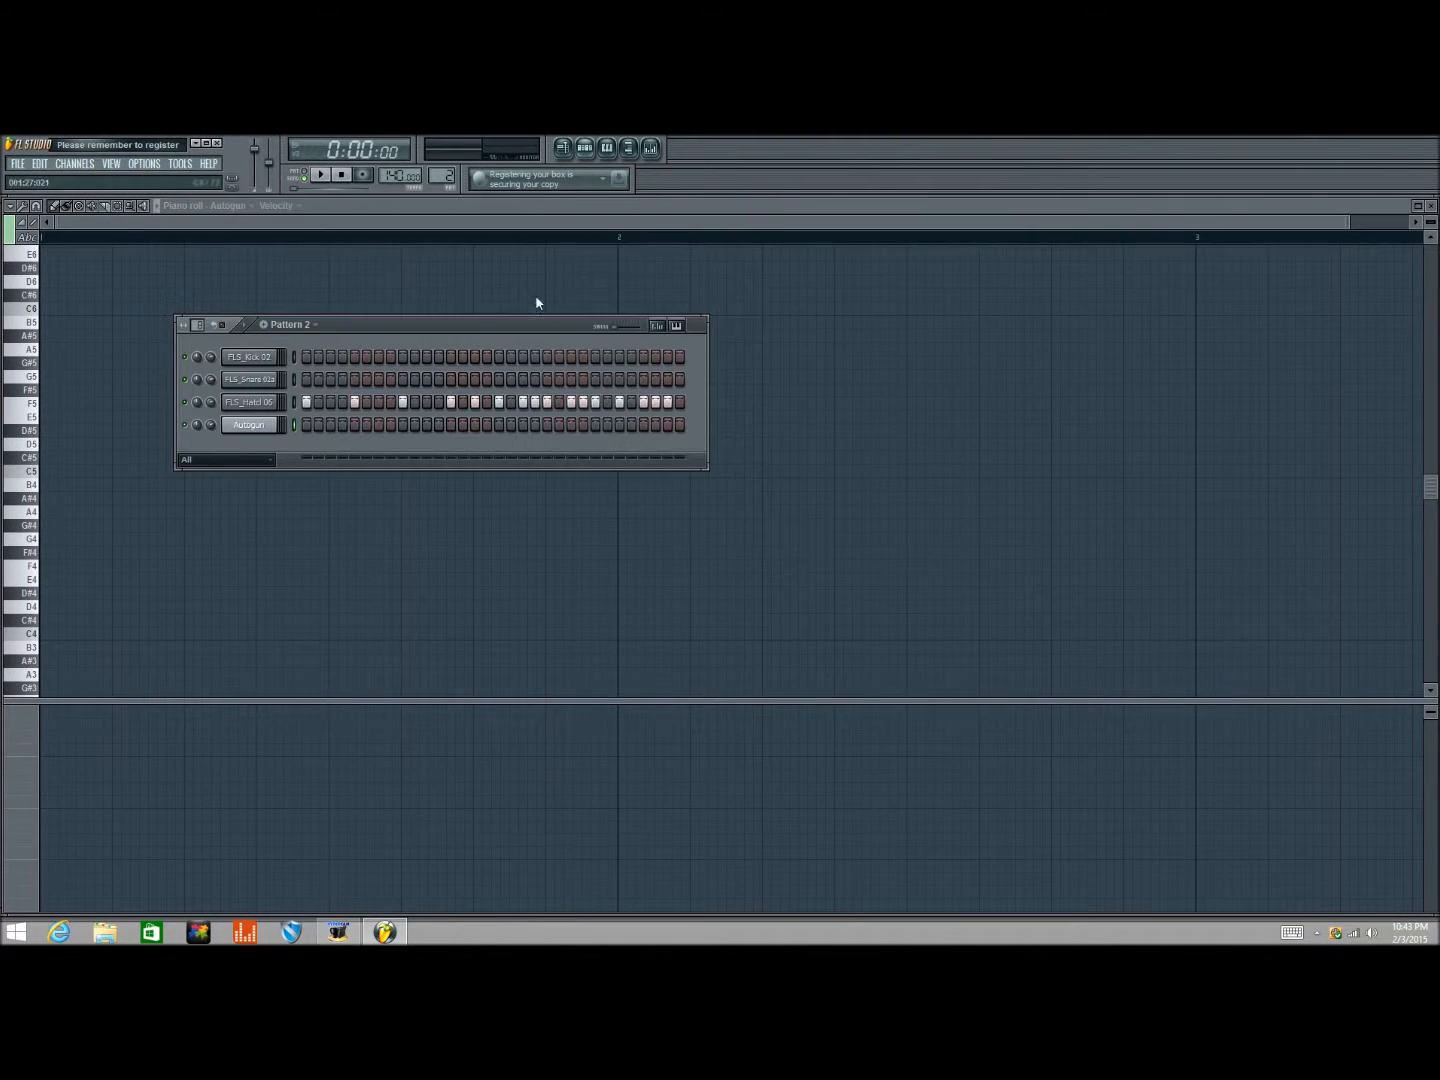
click(563, 148)
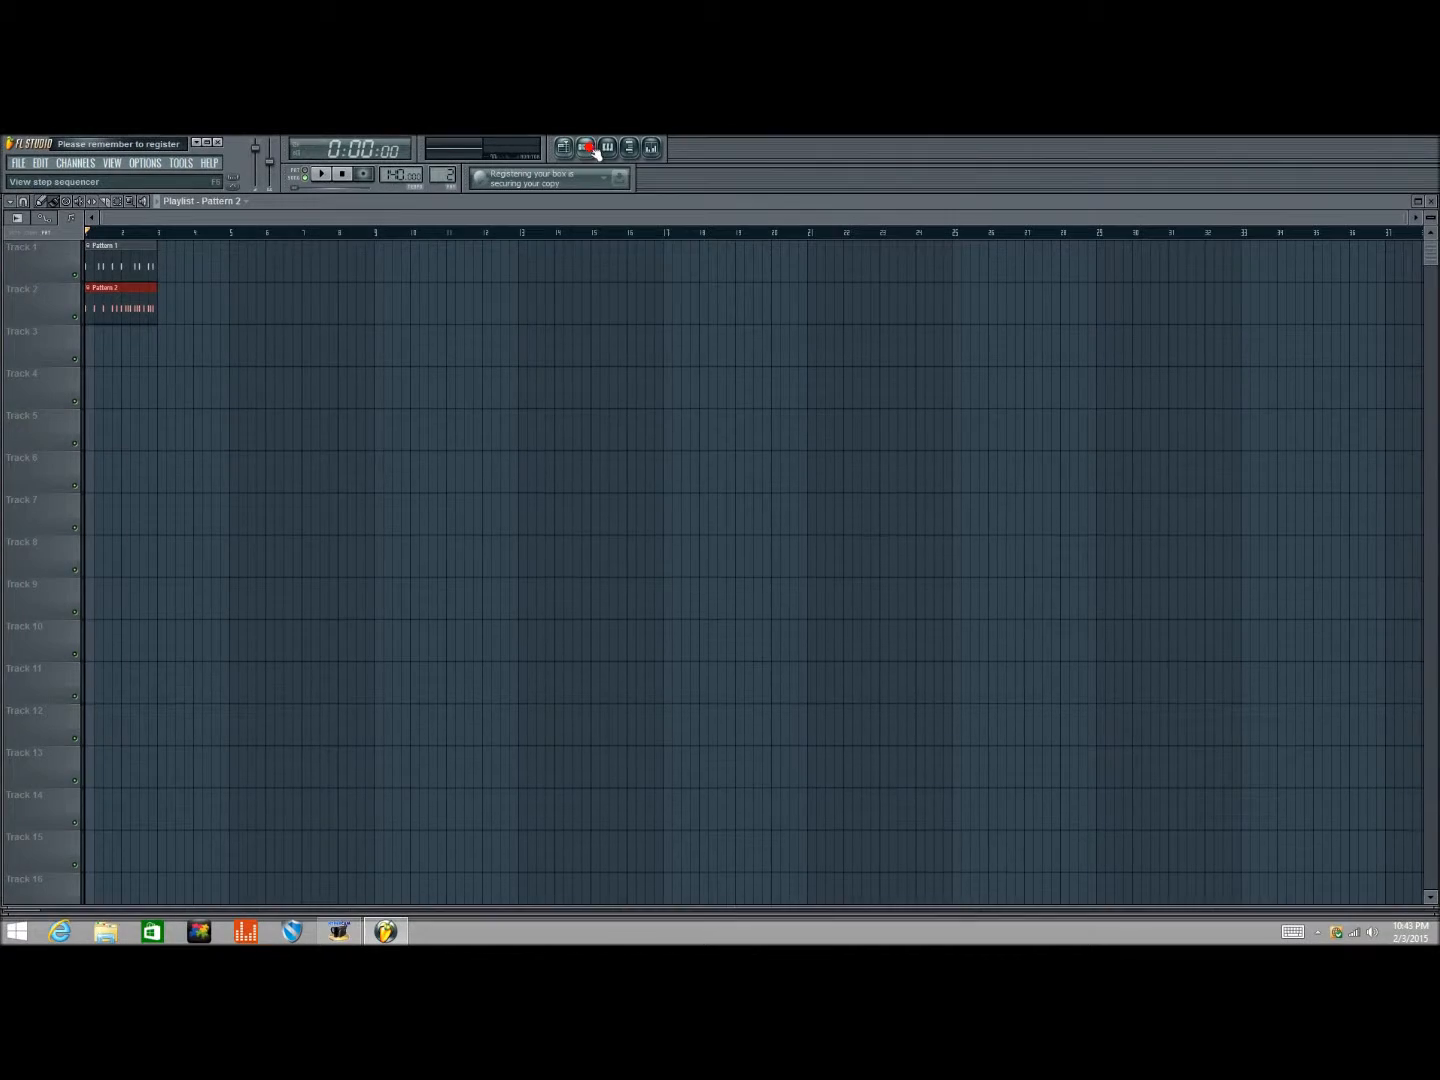
click(588, 148)
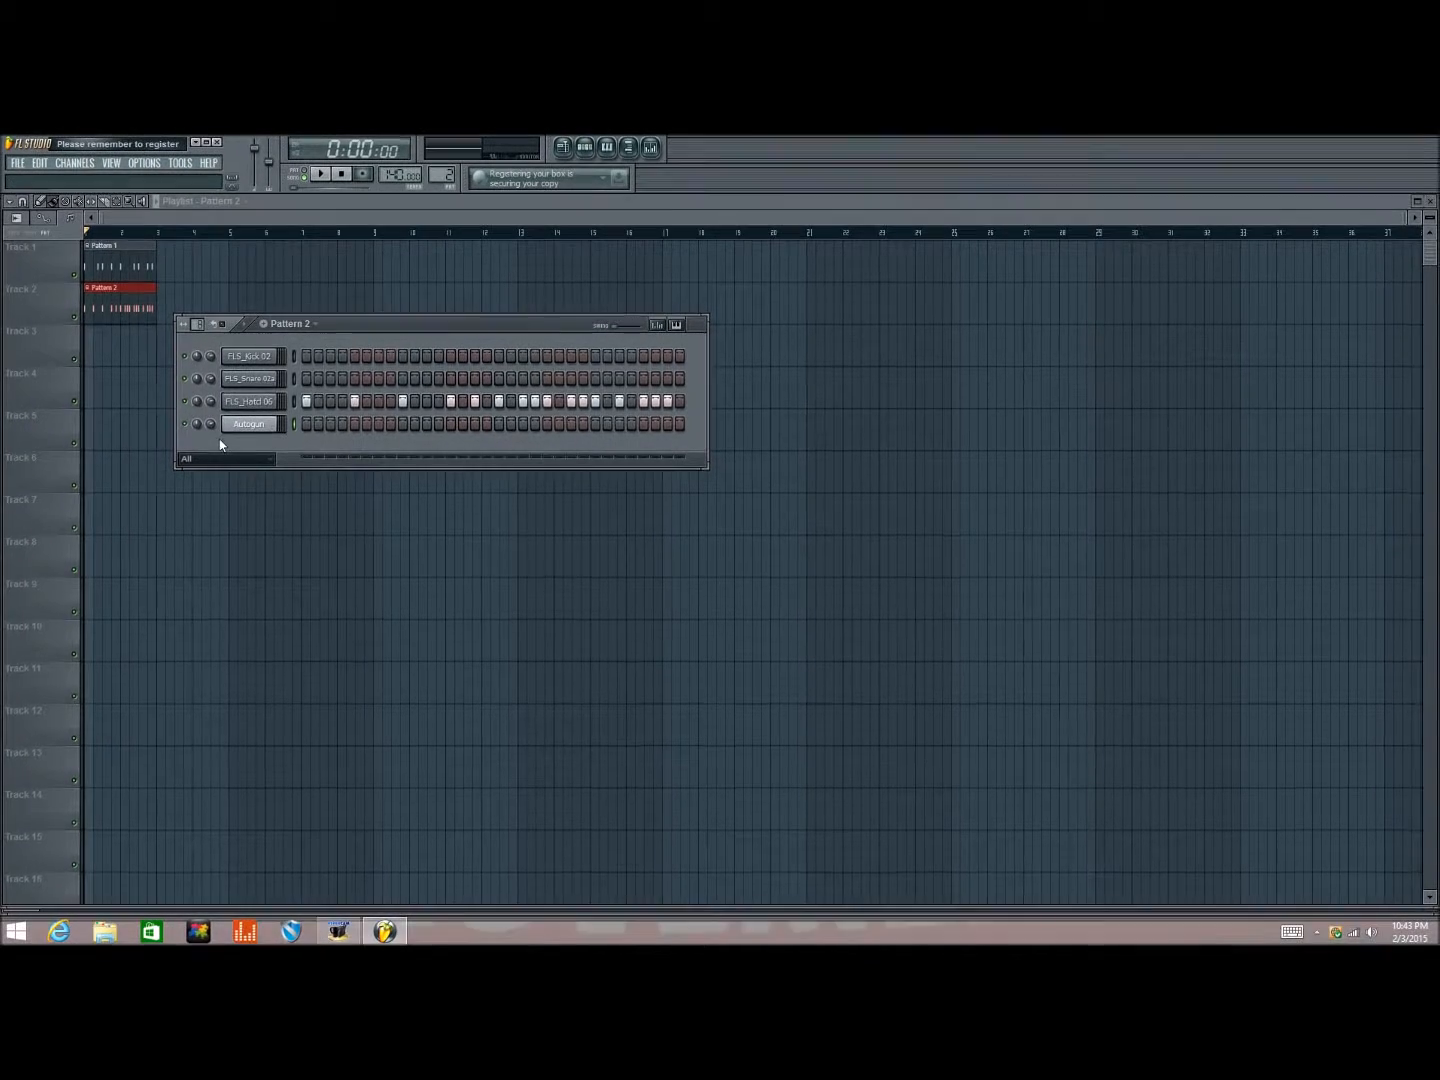
Open the Autogun channel's piano roll and draw four consecutive notes at A3, G3, B3 and F3.
right_click(266, 429)
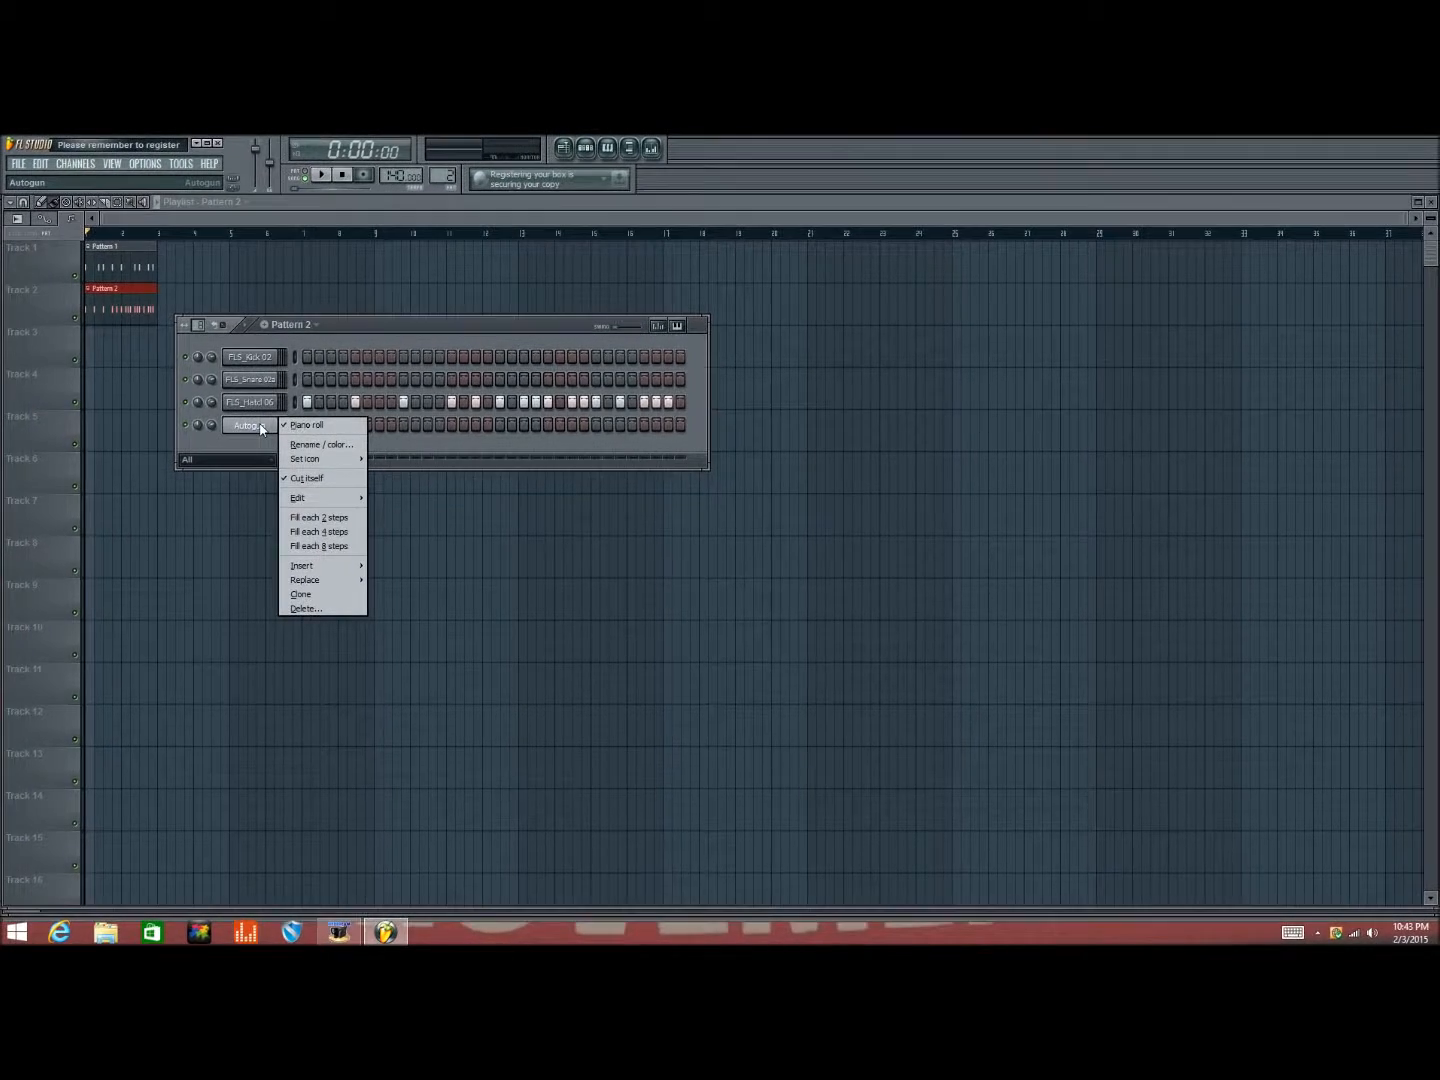
click(298, 428)
right_click(276, 425)
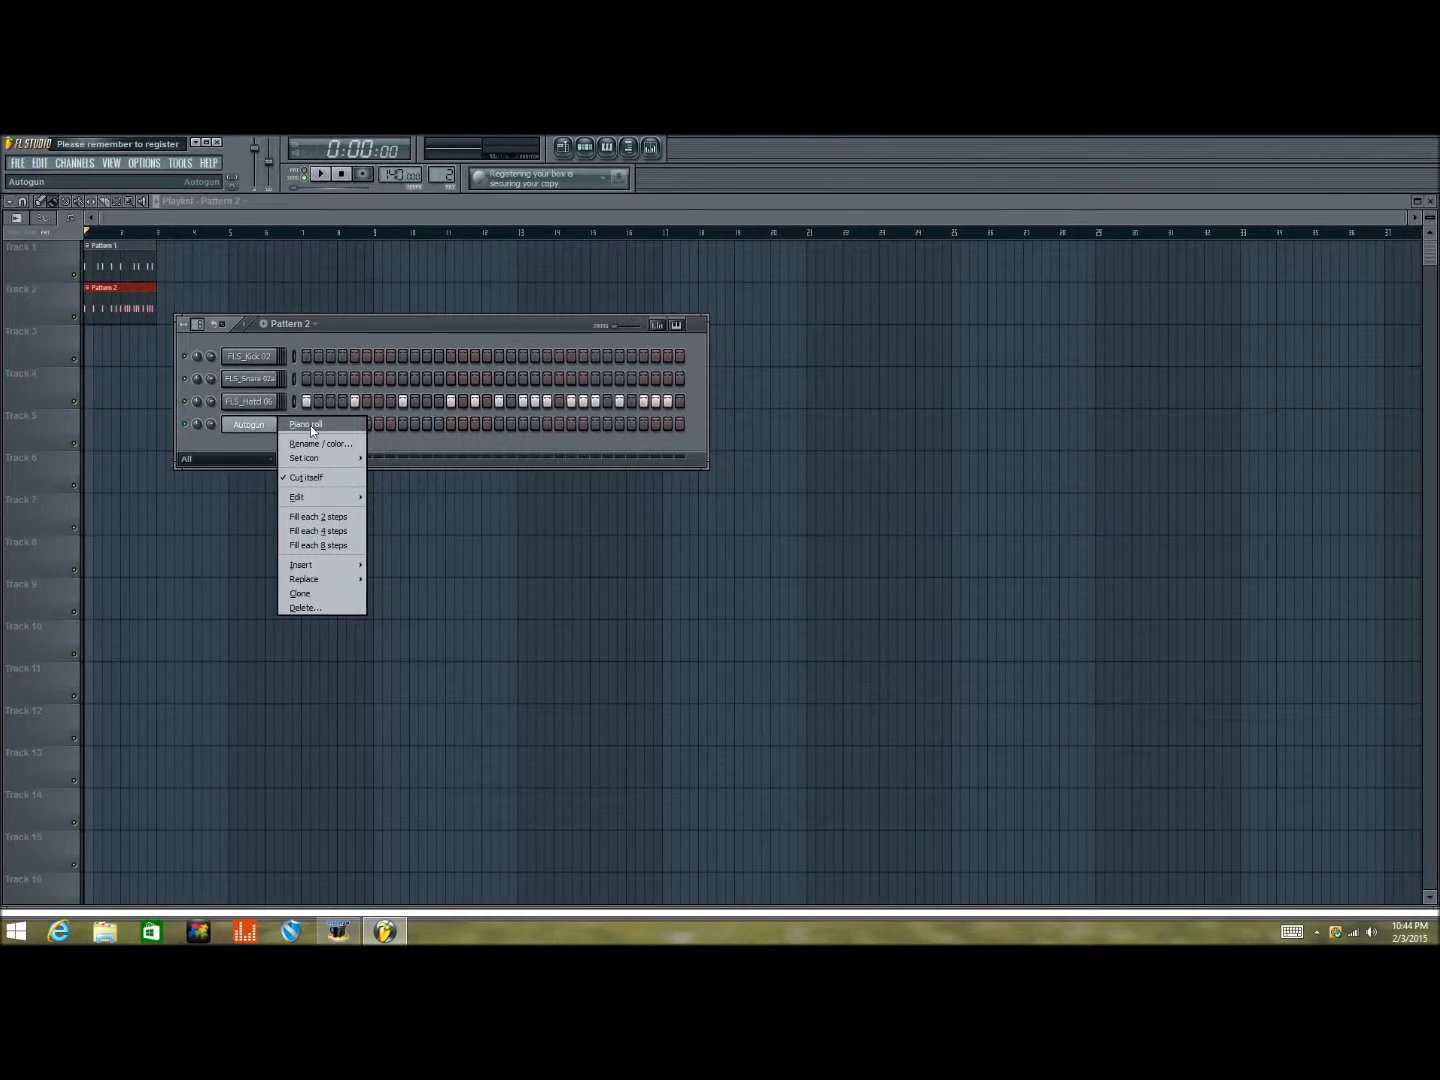
click(310, 425)
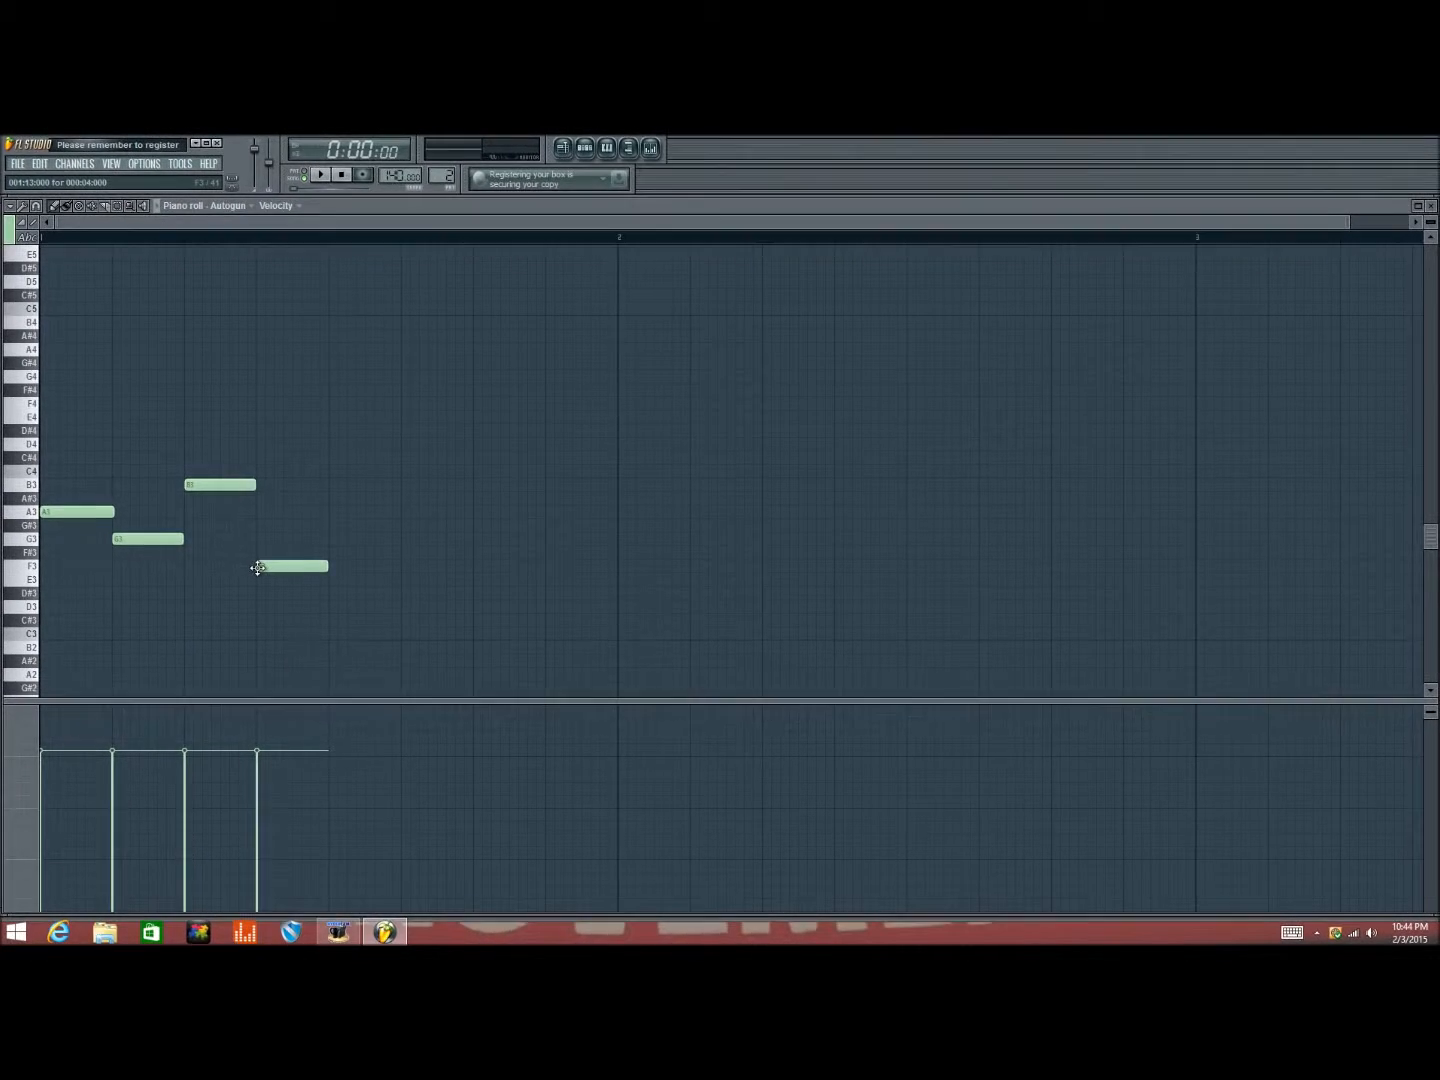
Move the fourth note to F#3 and add another F#3 note late in bar 1, playing the pattern to check the melody.
key(space)
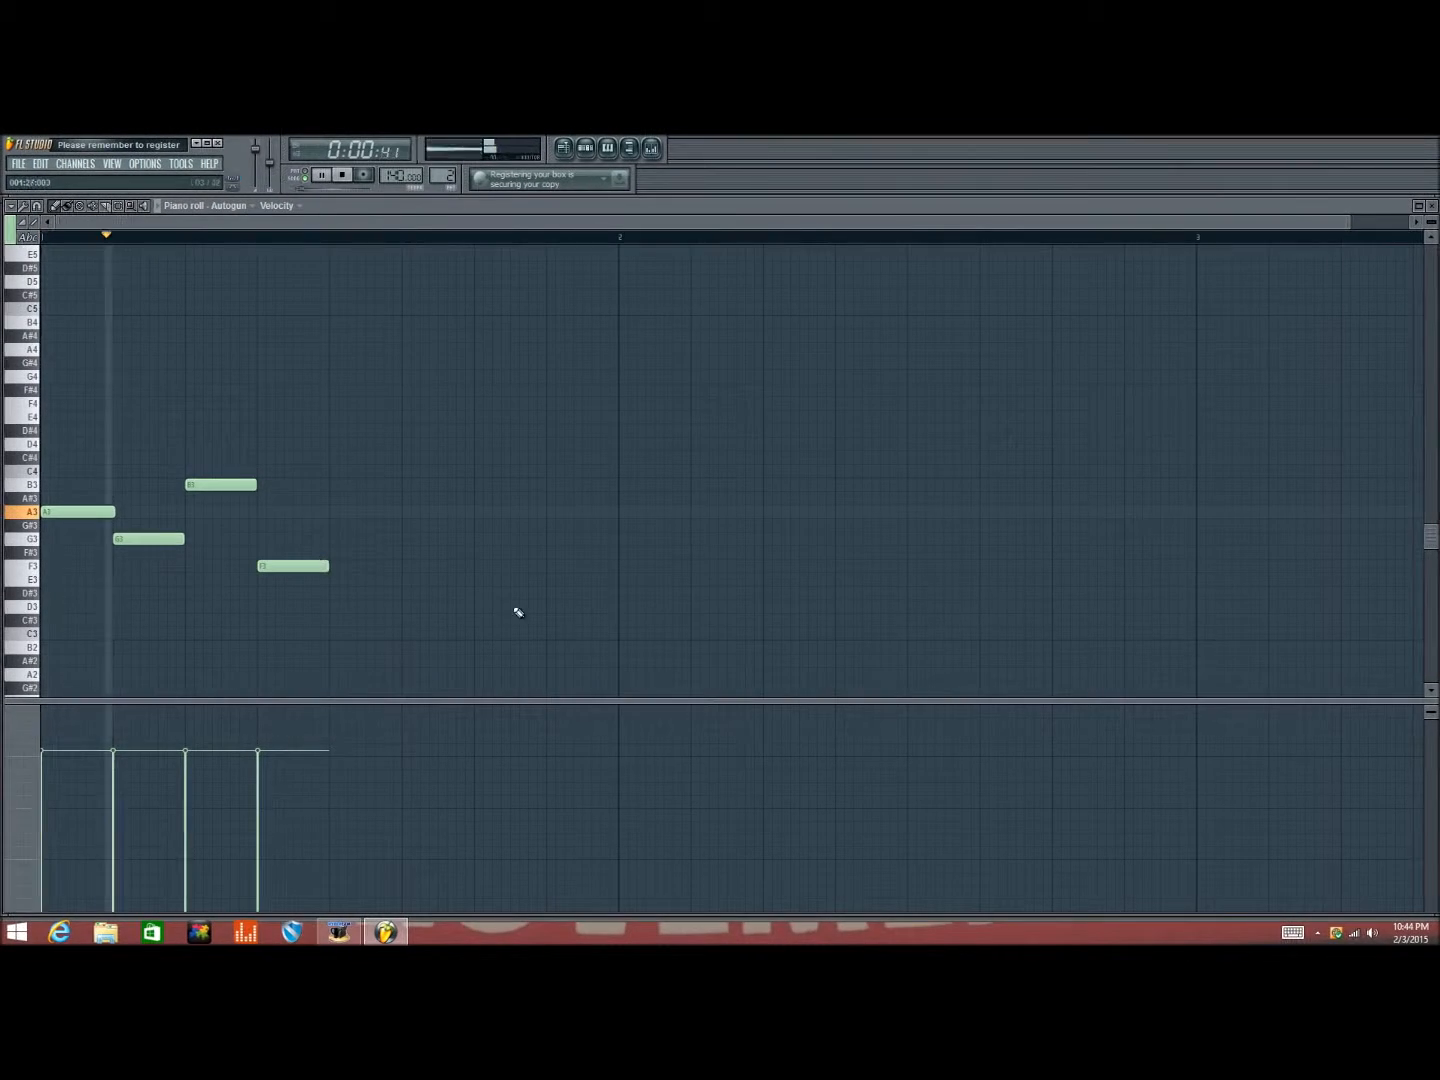
key(space)
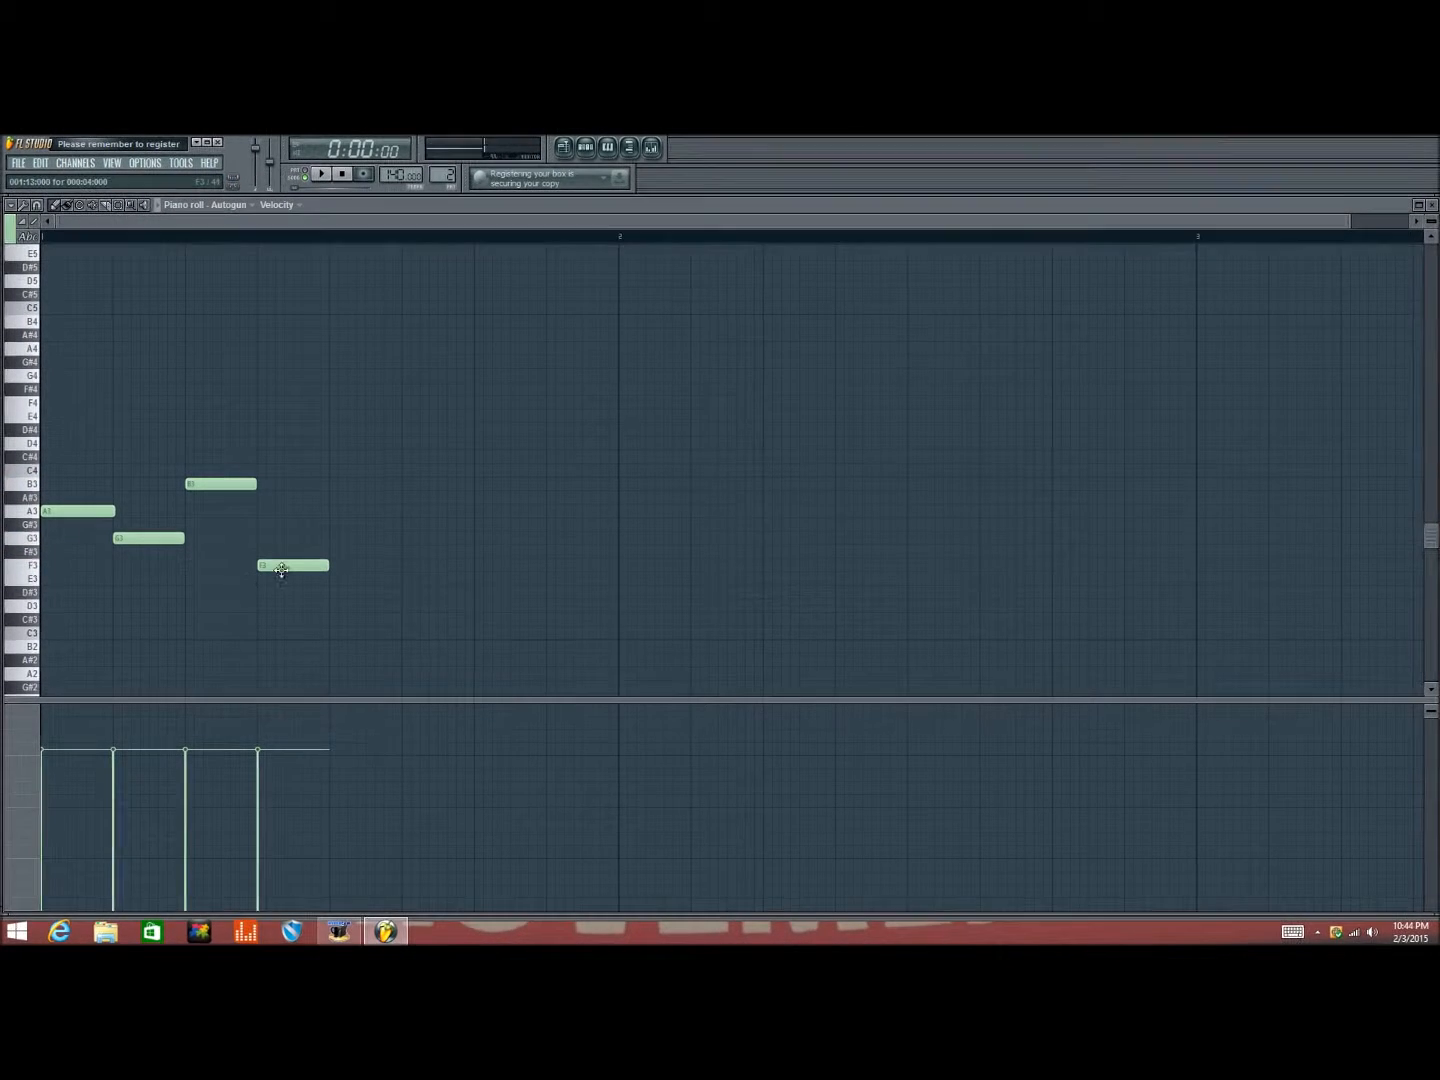
key(space)
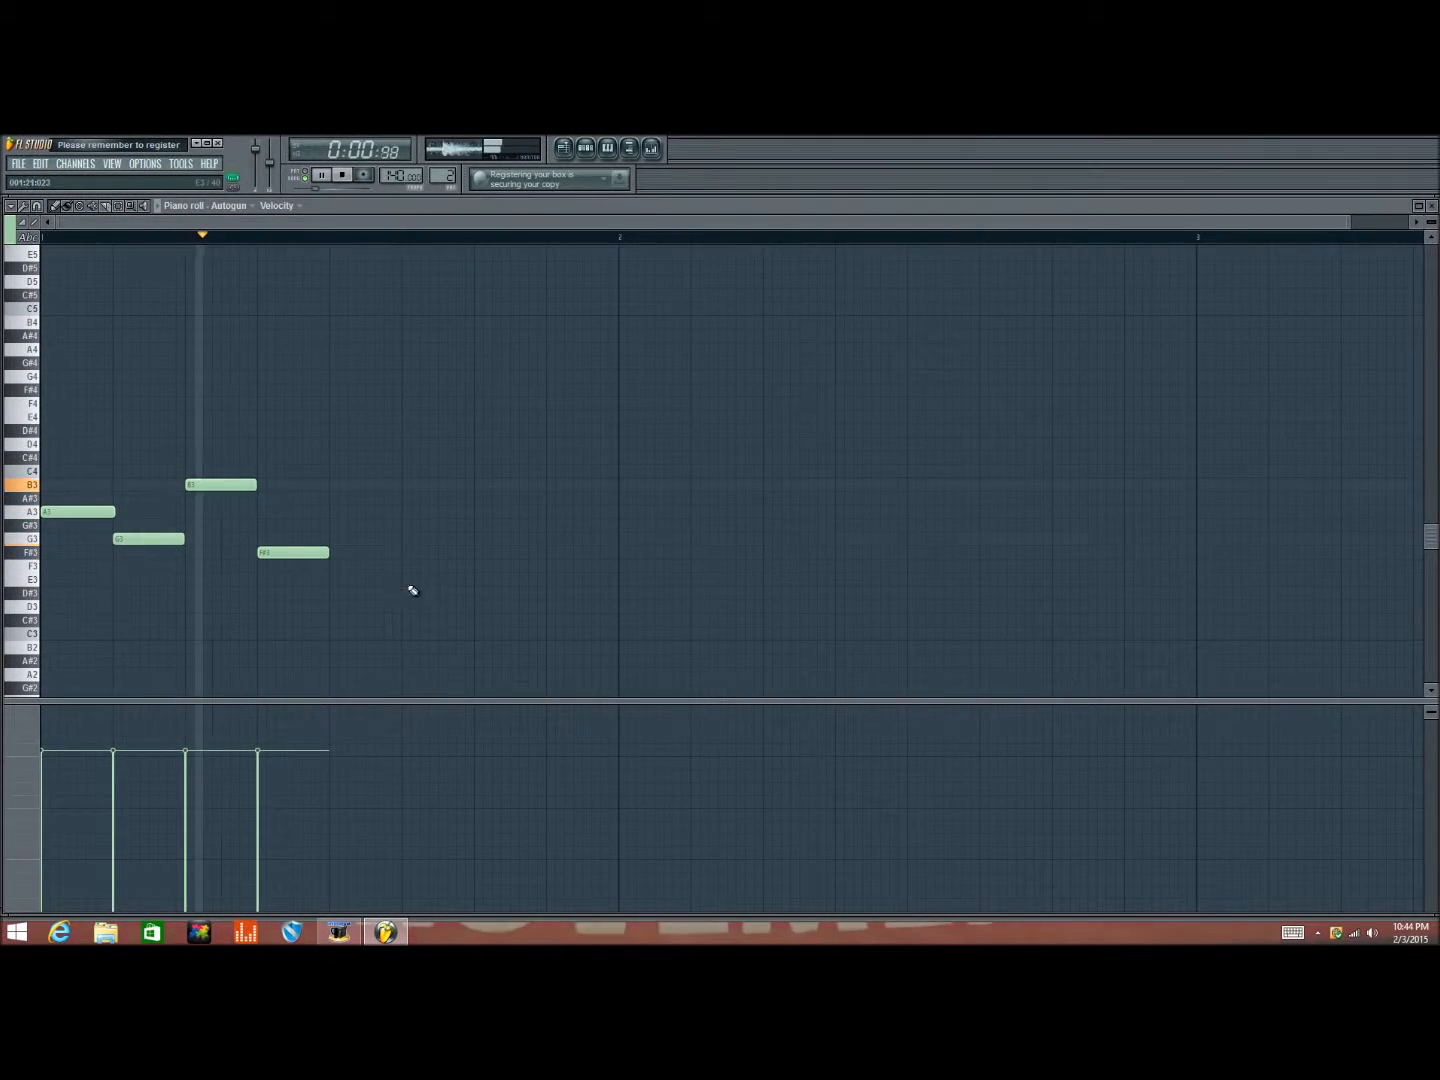
click(478, 554)
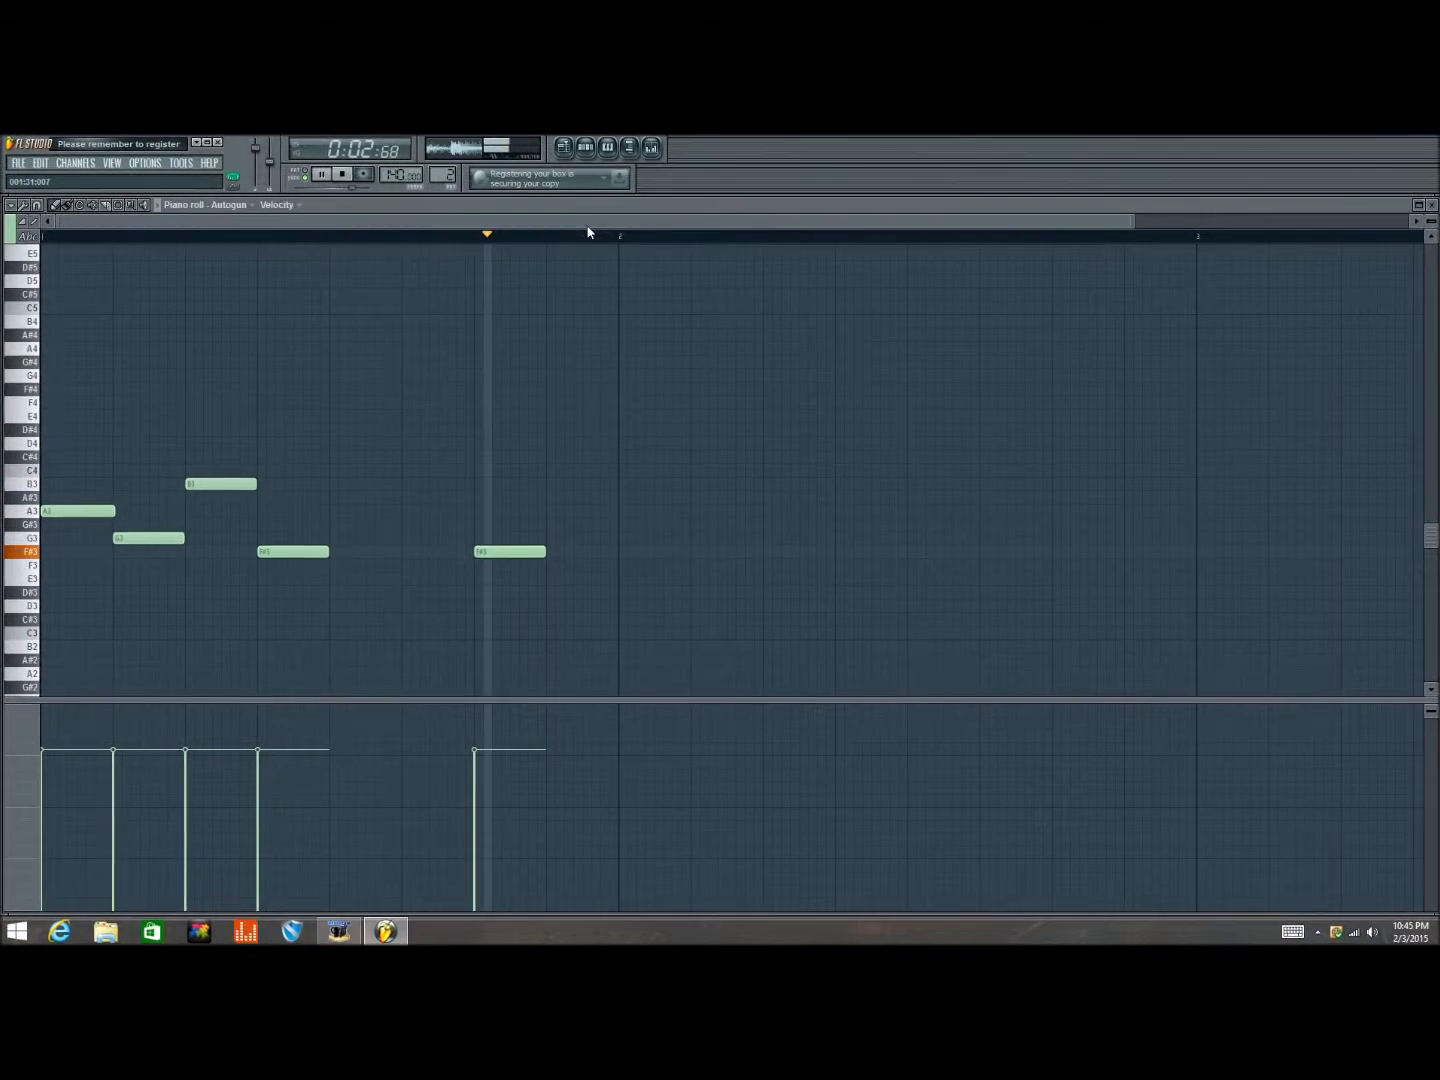
key(space)
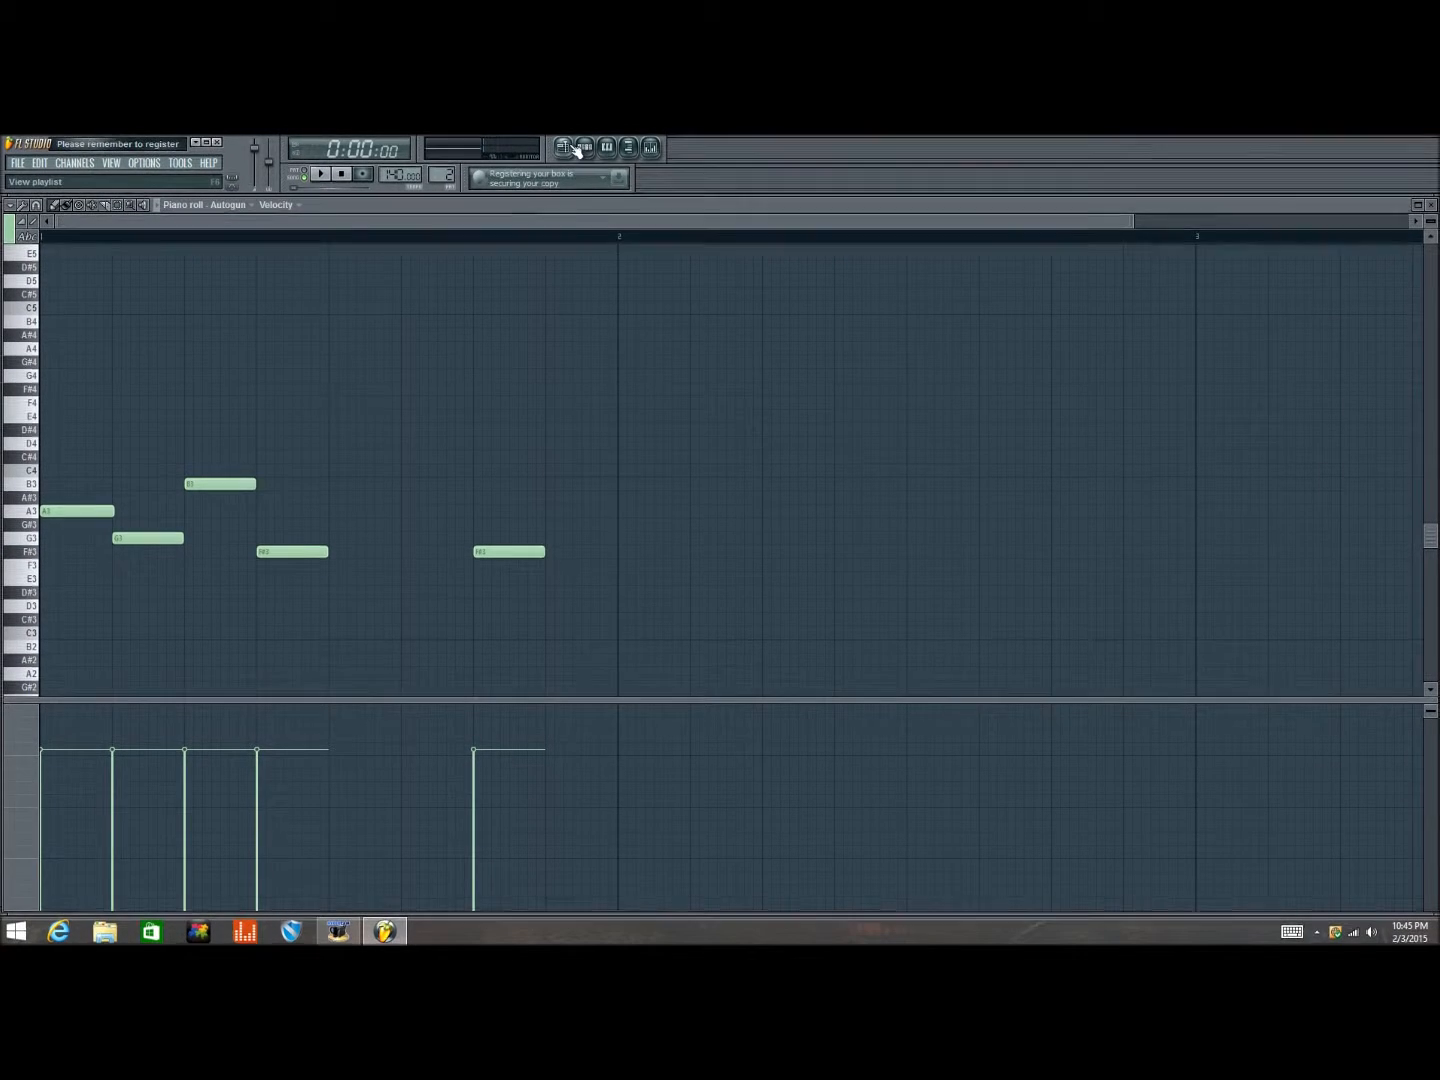
Raise the master level in the Autogun plugin while the pattern plays, stop playback and close the plugin window.
click(580, 149)
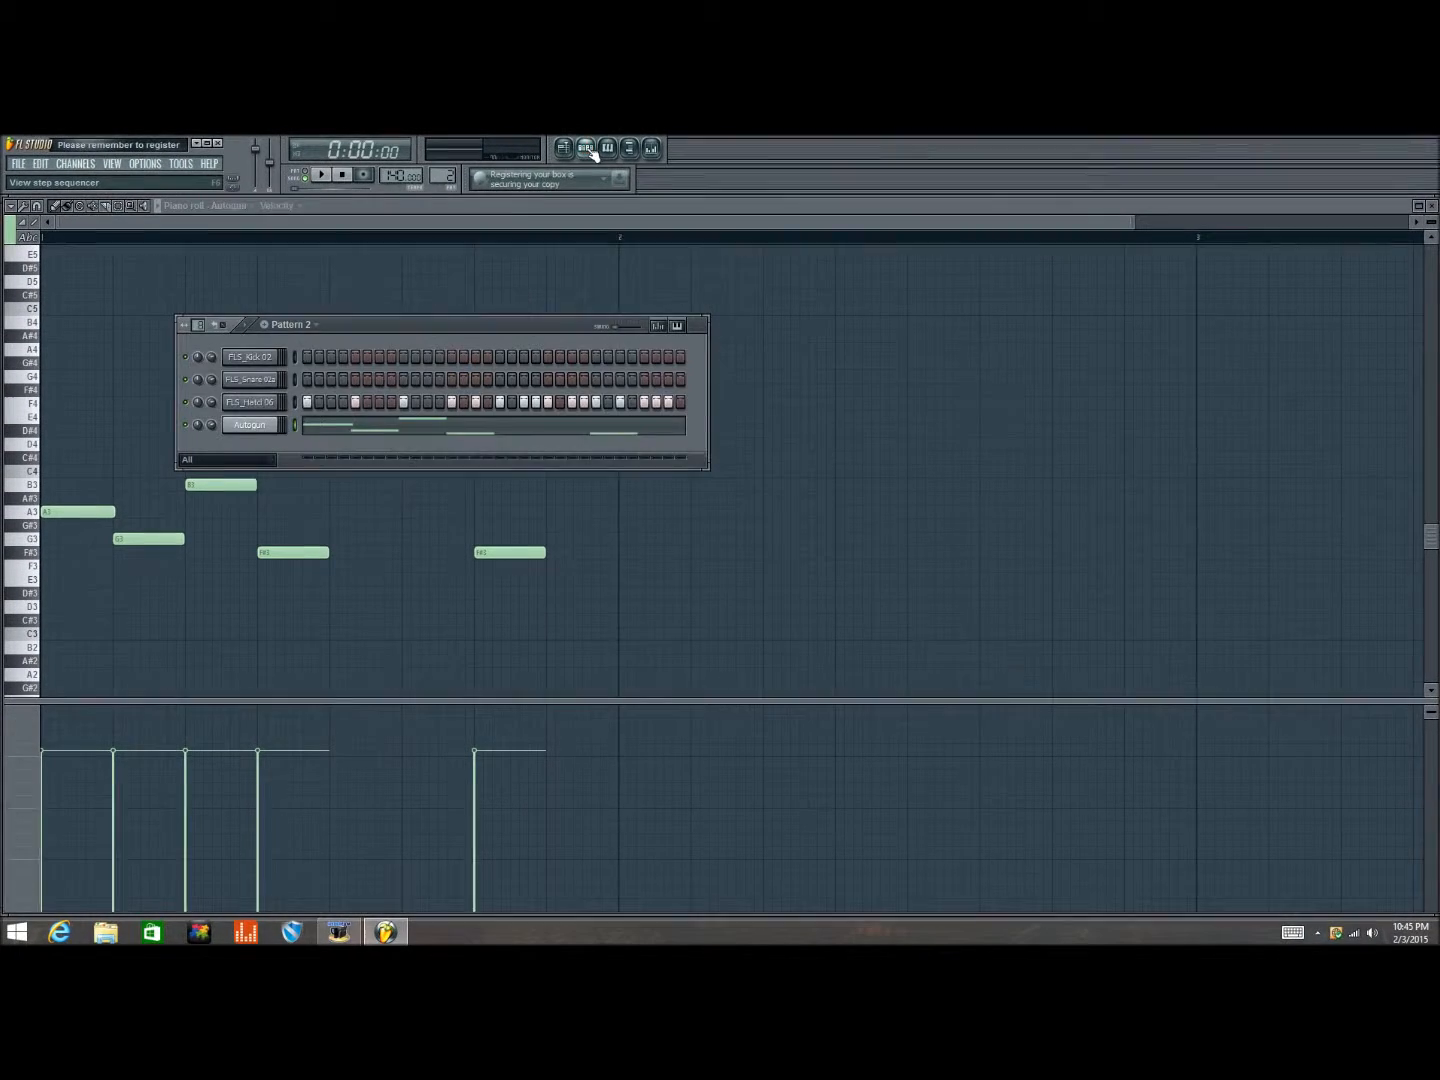
click(262, 425)
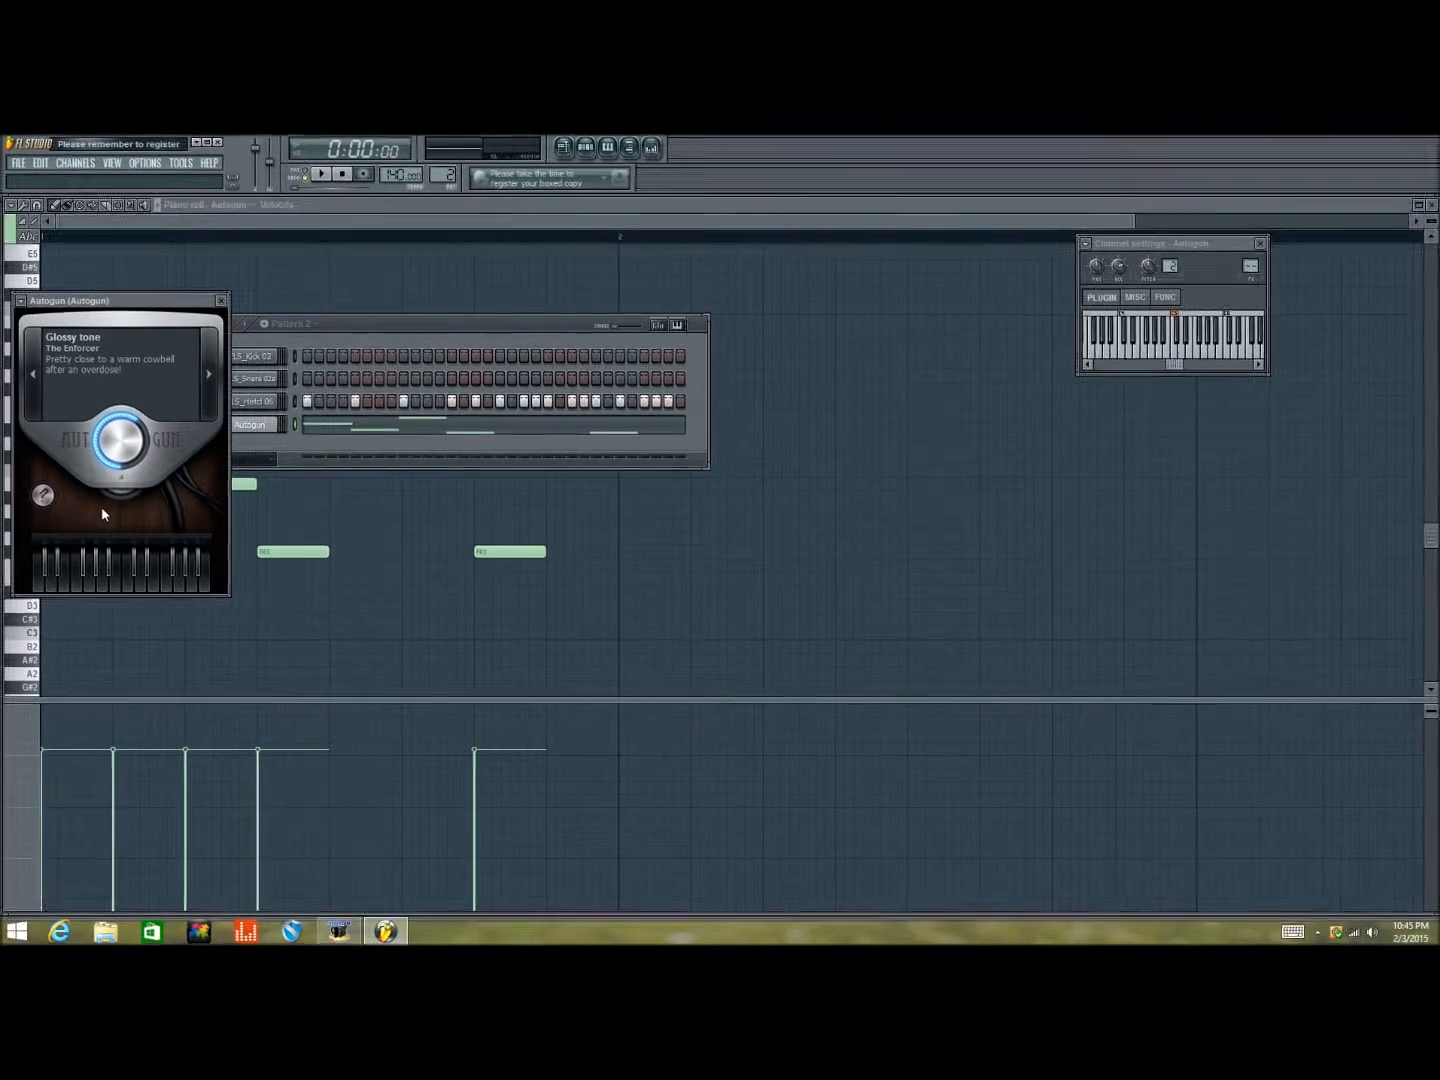
key(space)
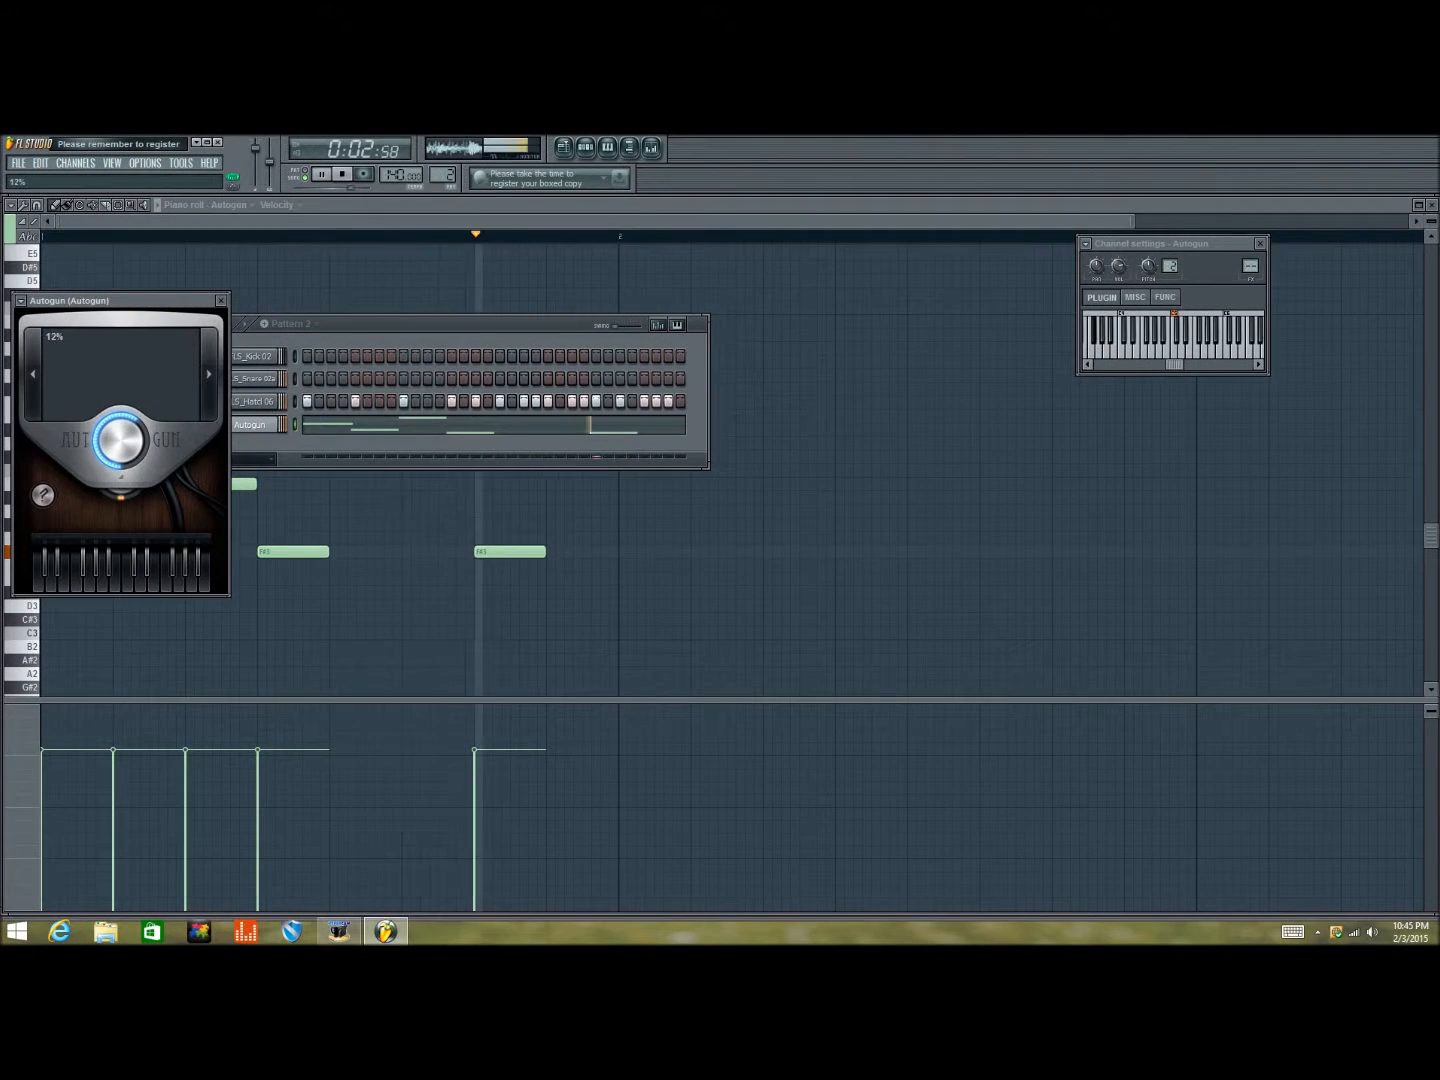
drag(120, 495, 120, 450)
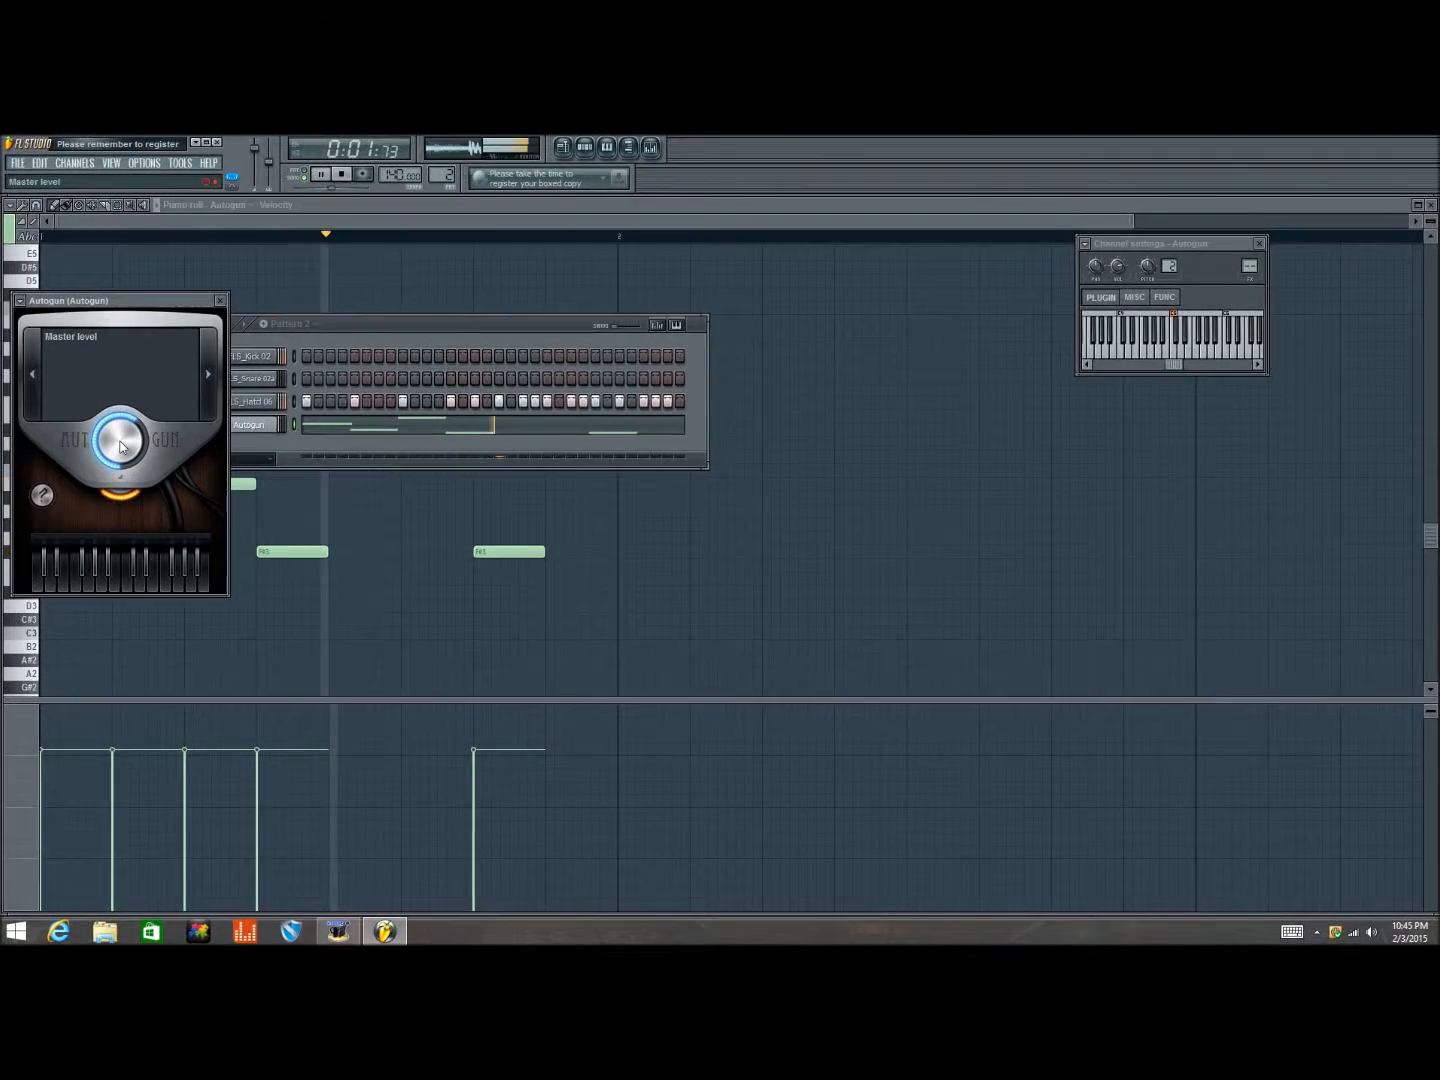
key(space)
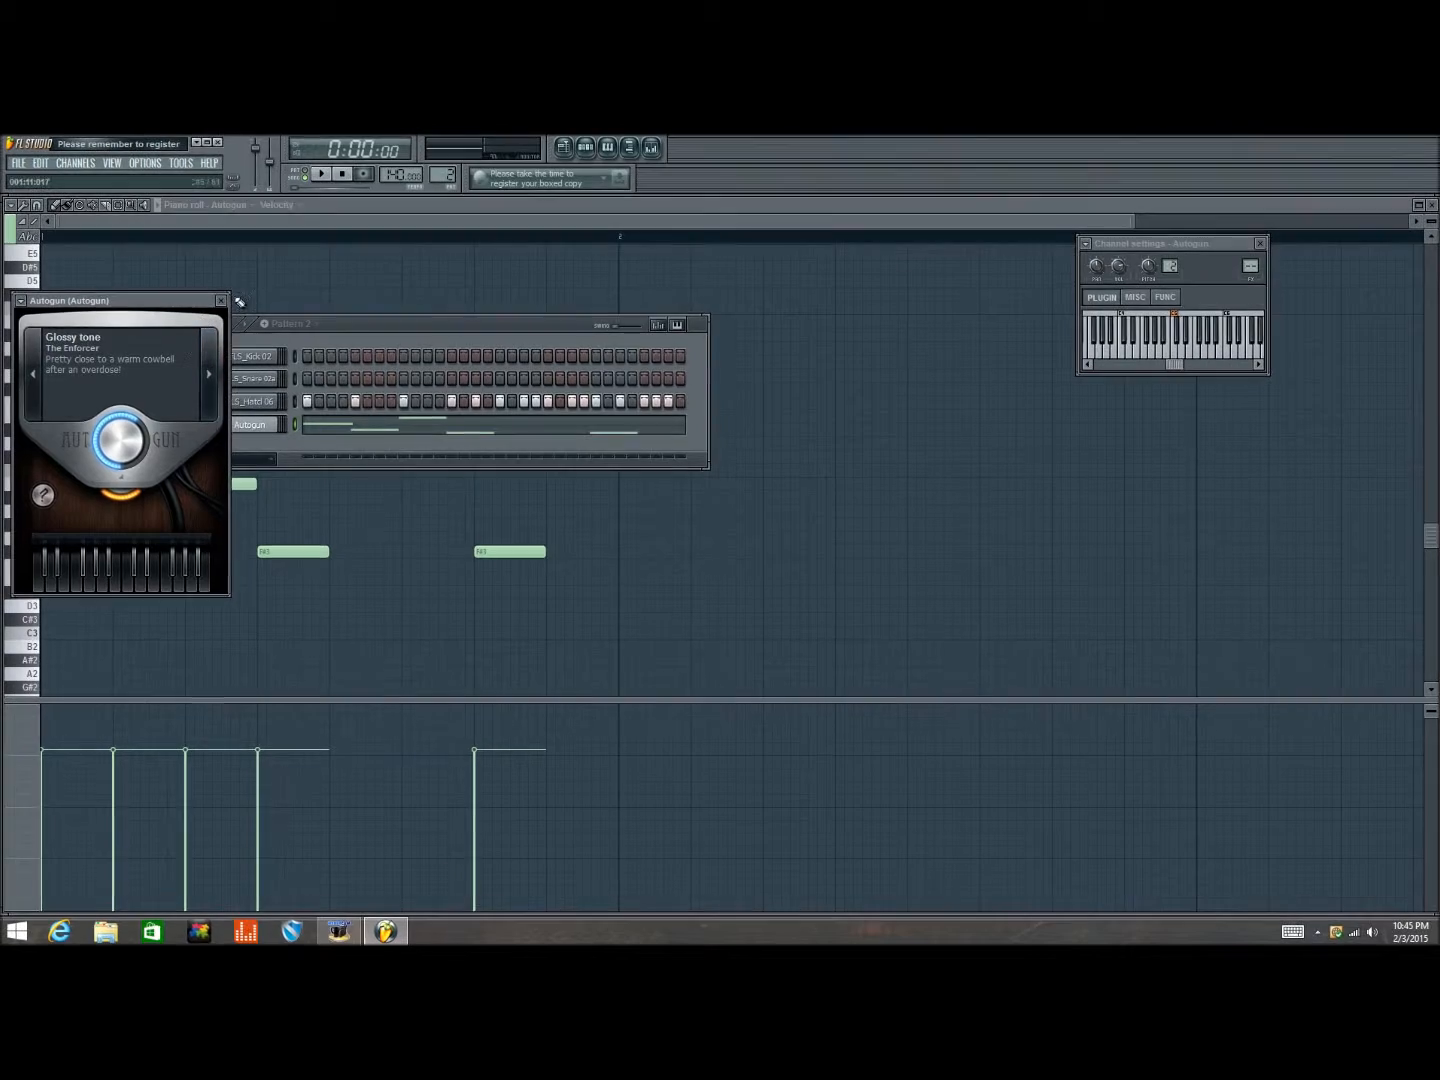
click(221, 300)
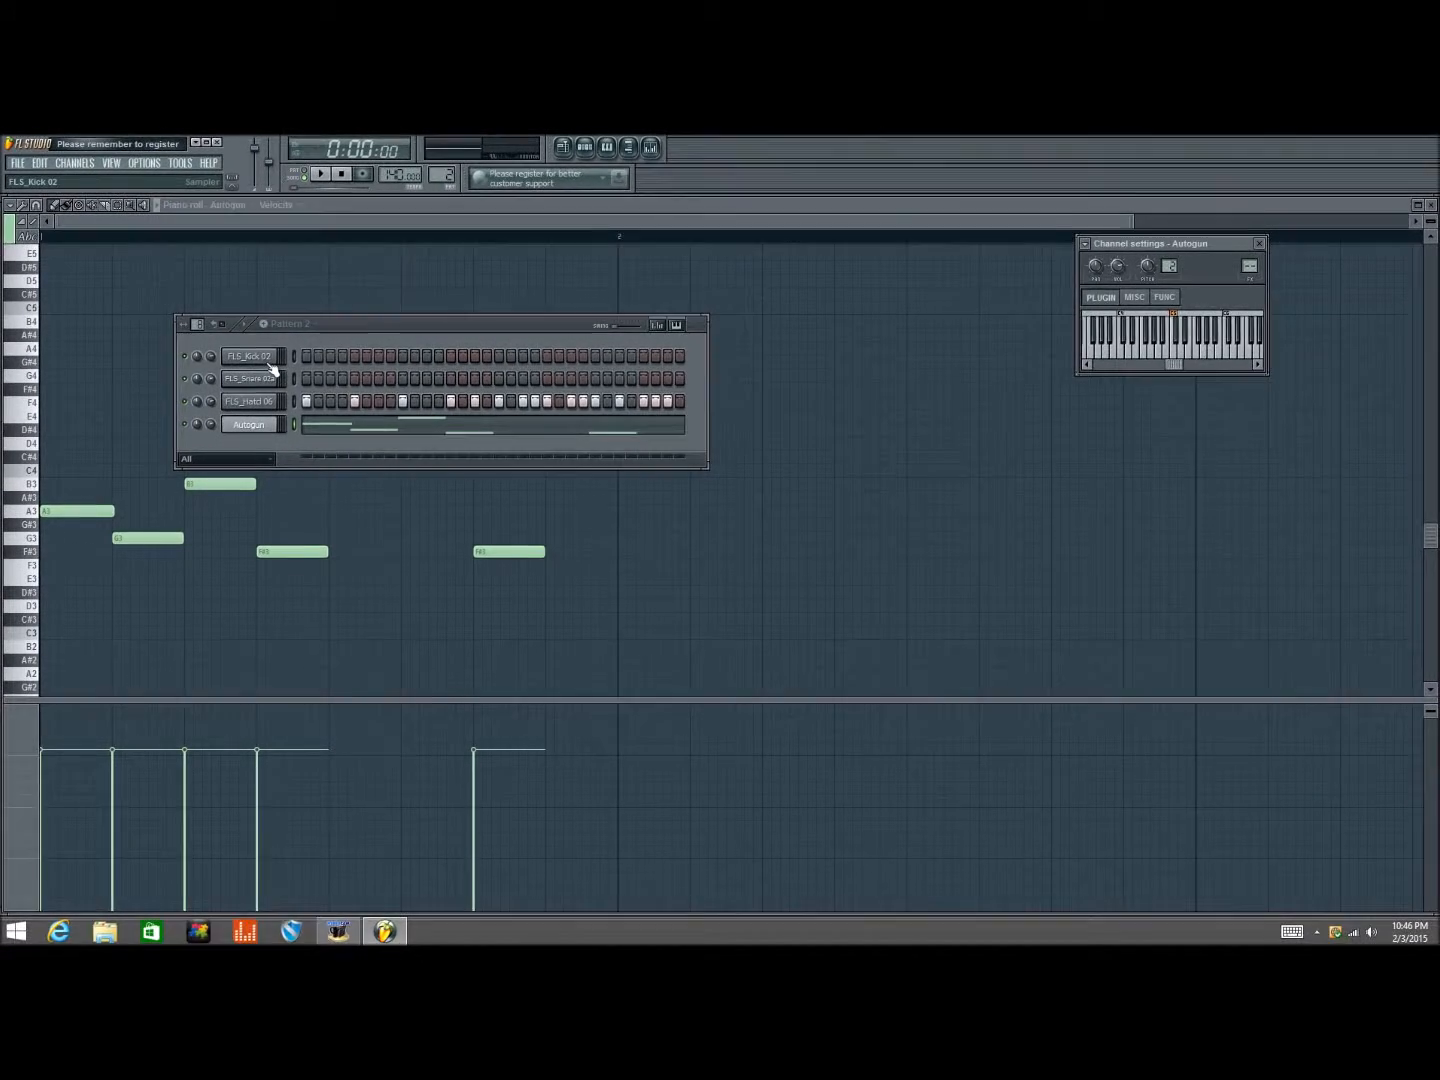
Examine the channel settings of FLS_Kick 02 and the miscellaneous settings of Autogun, and close the settings window.
click(271, 364)
drag(1160, 250, 941, 254)
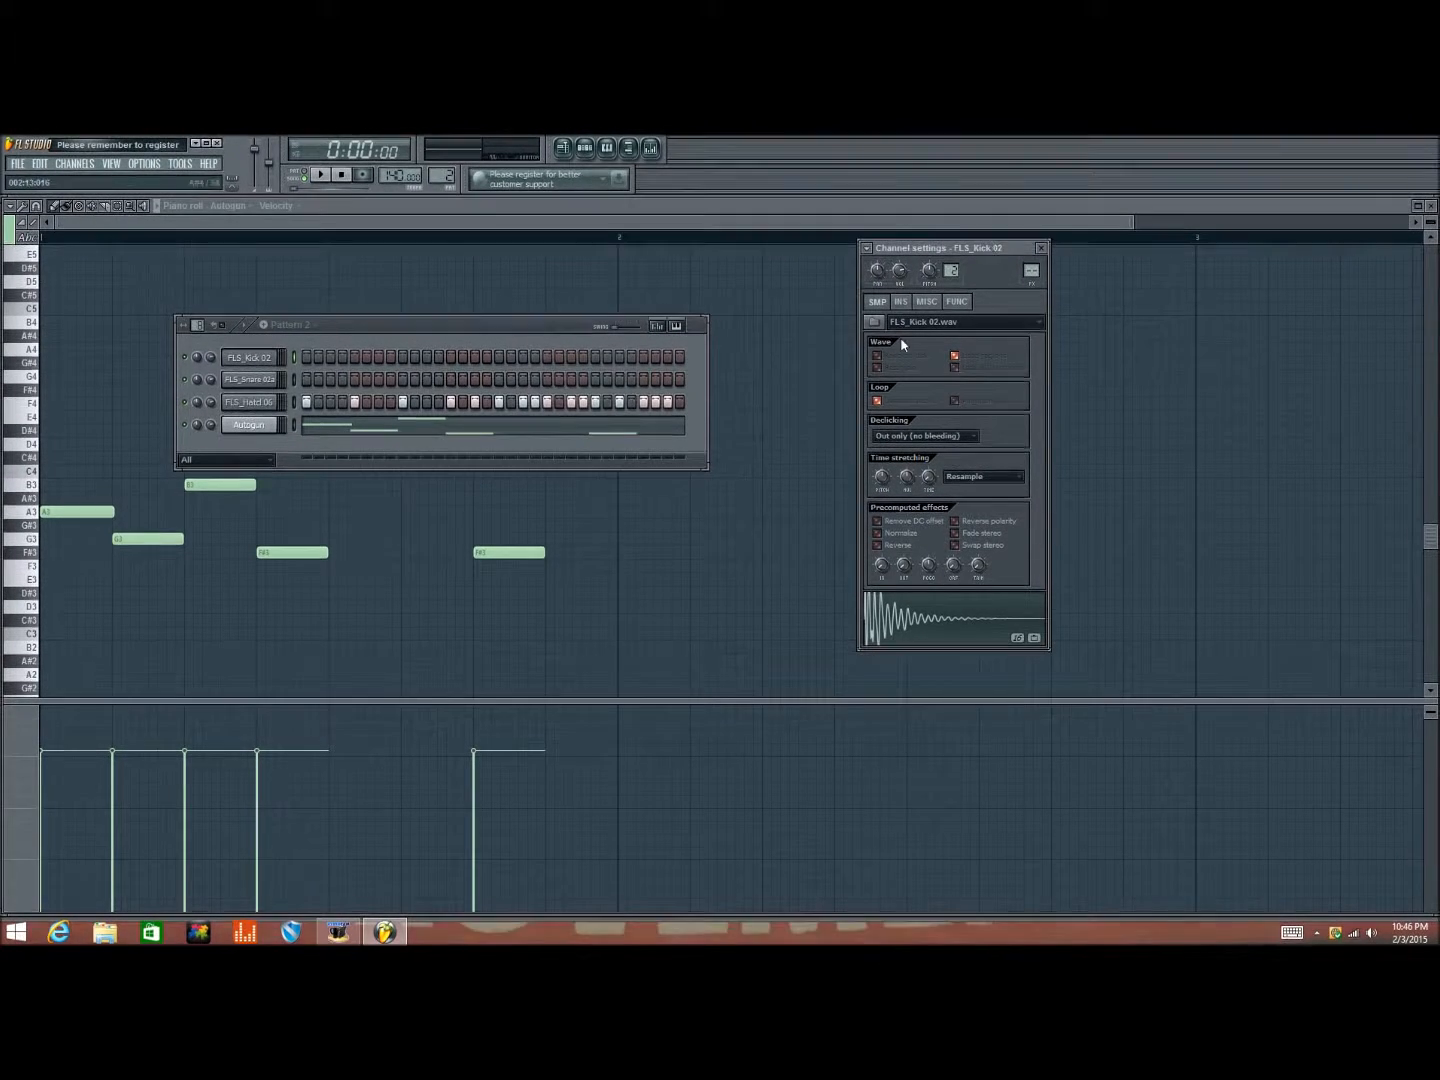
click(250, 424)
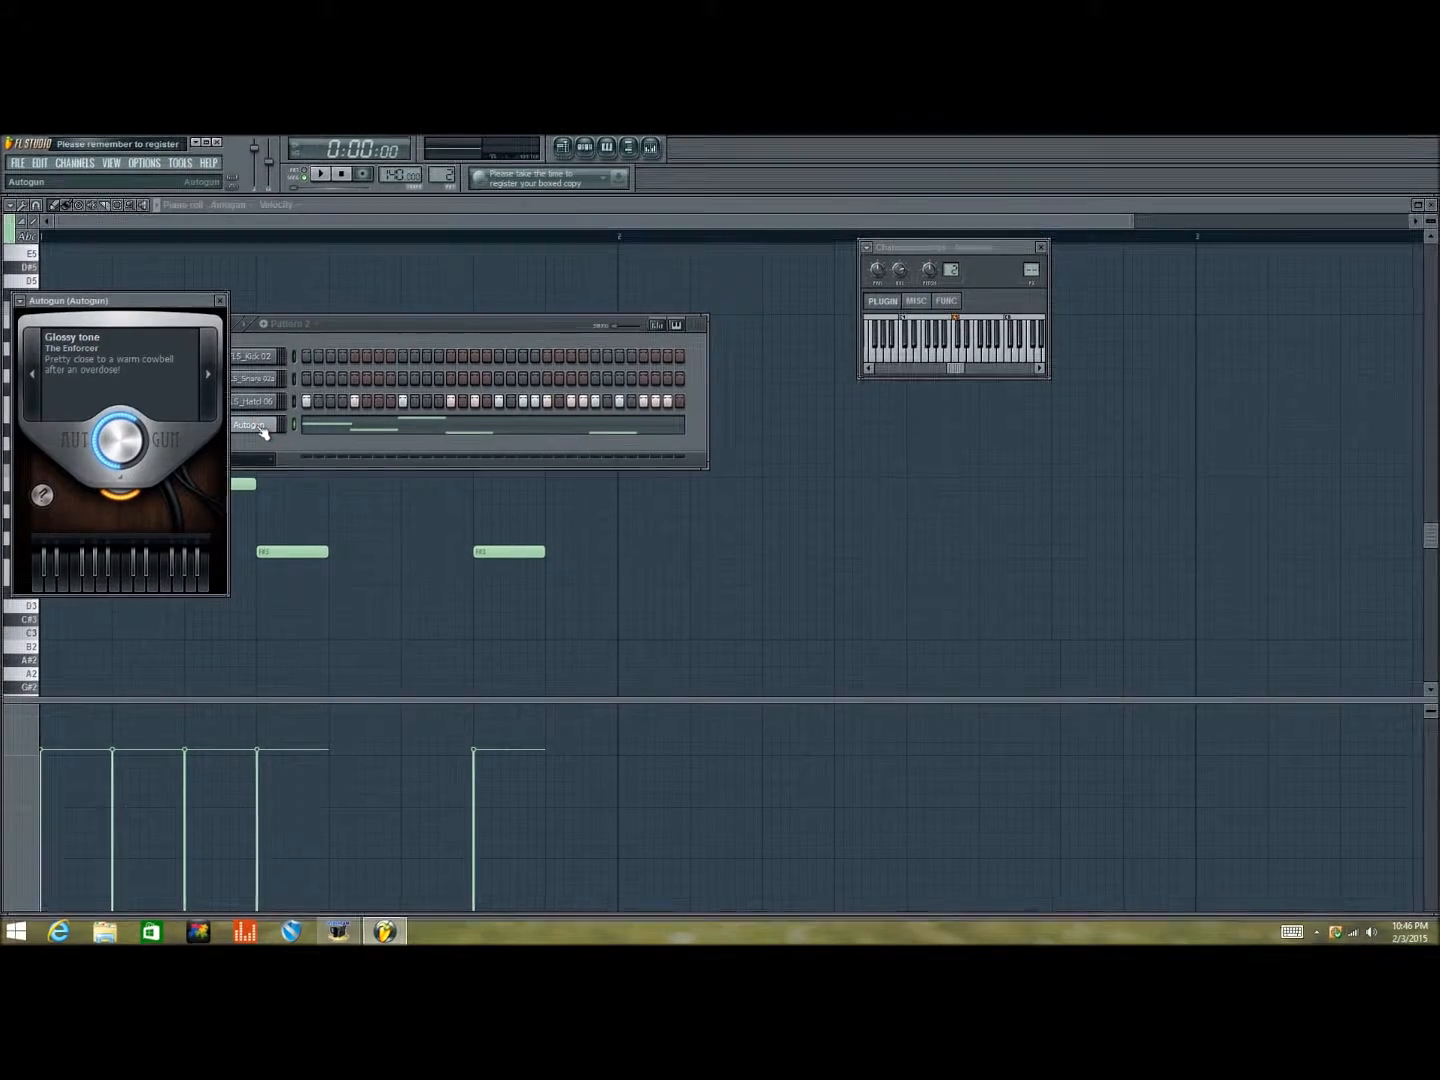
click(891, 308)
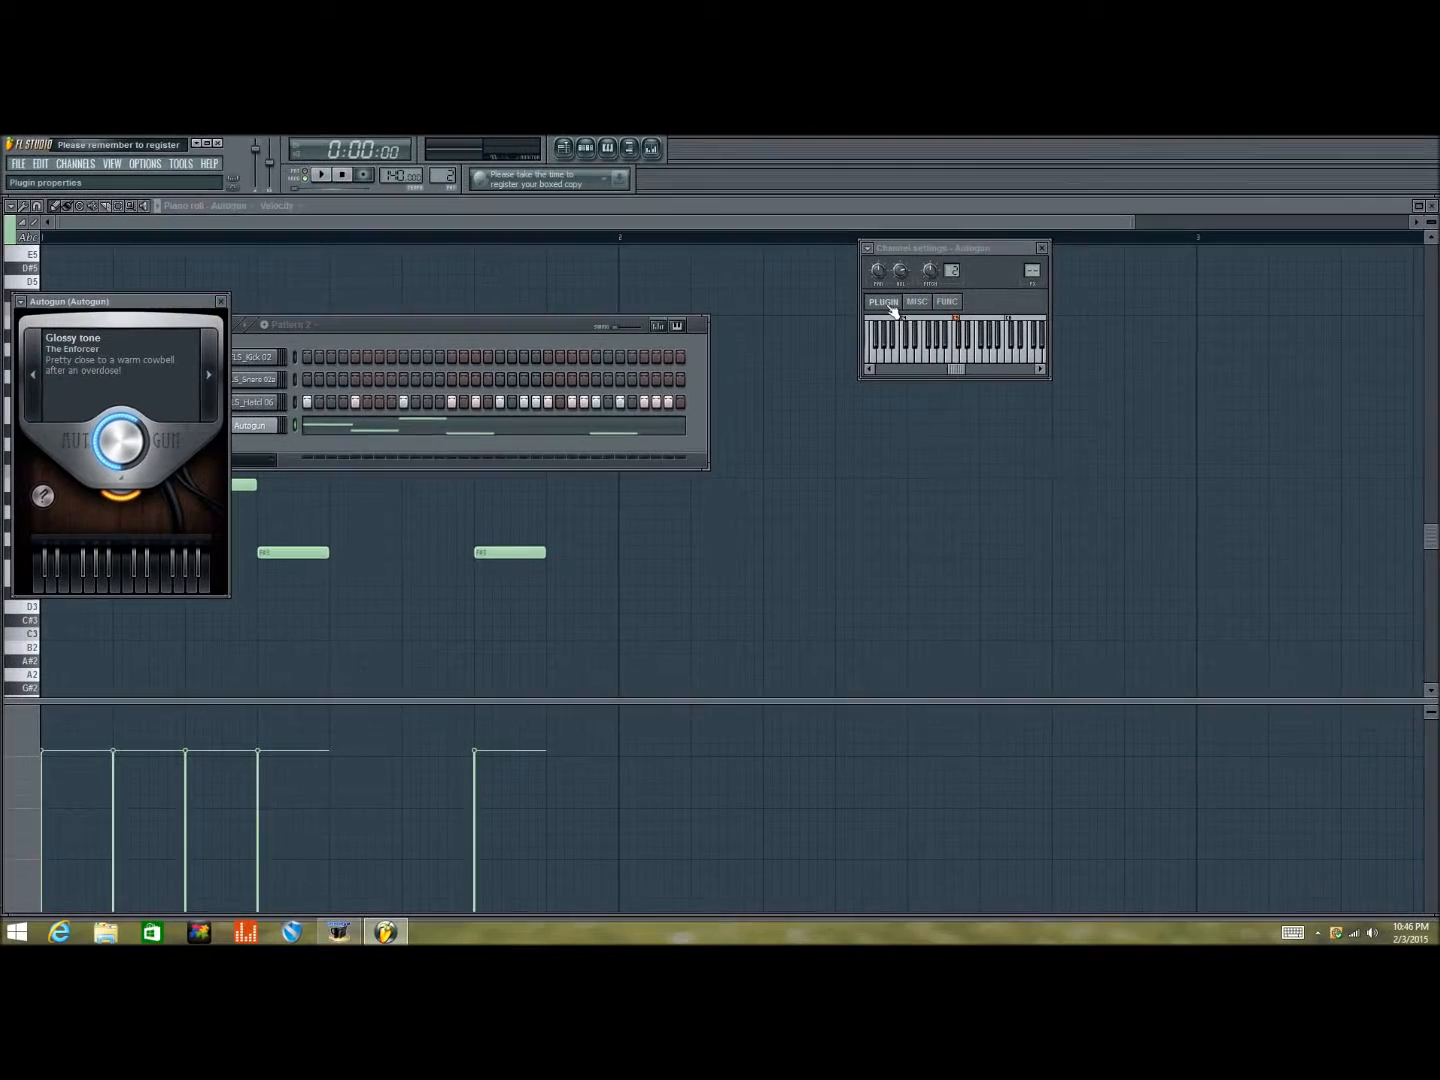
click(916, 301)
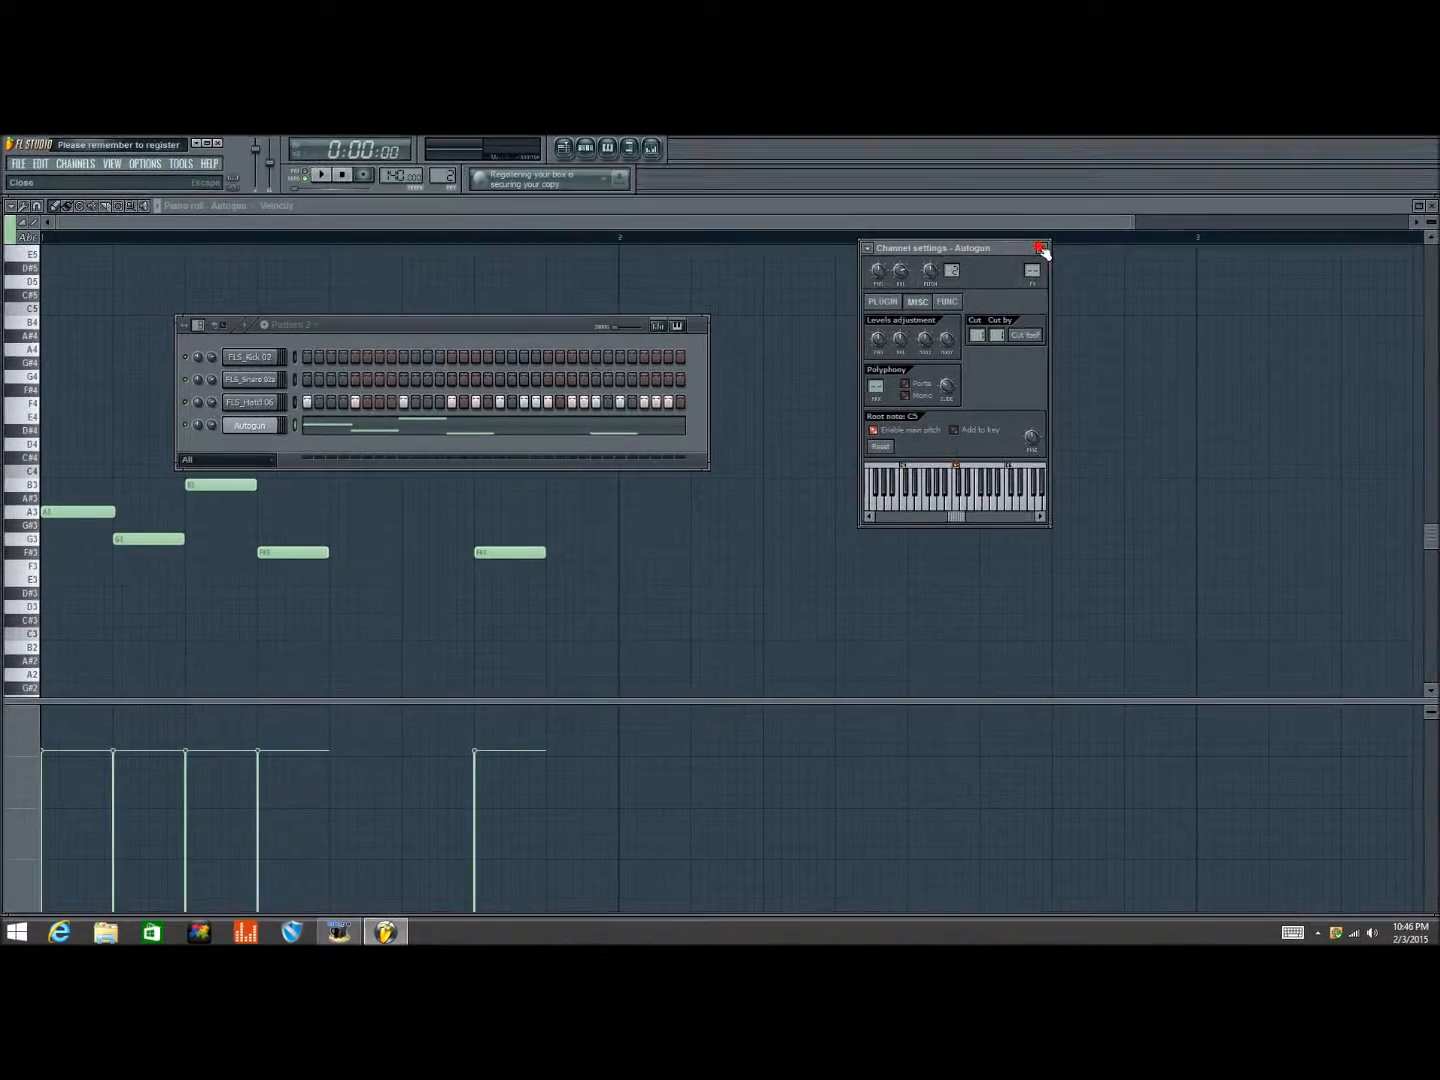
click(1038, 245)
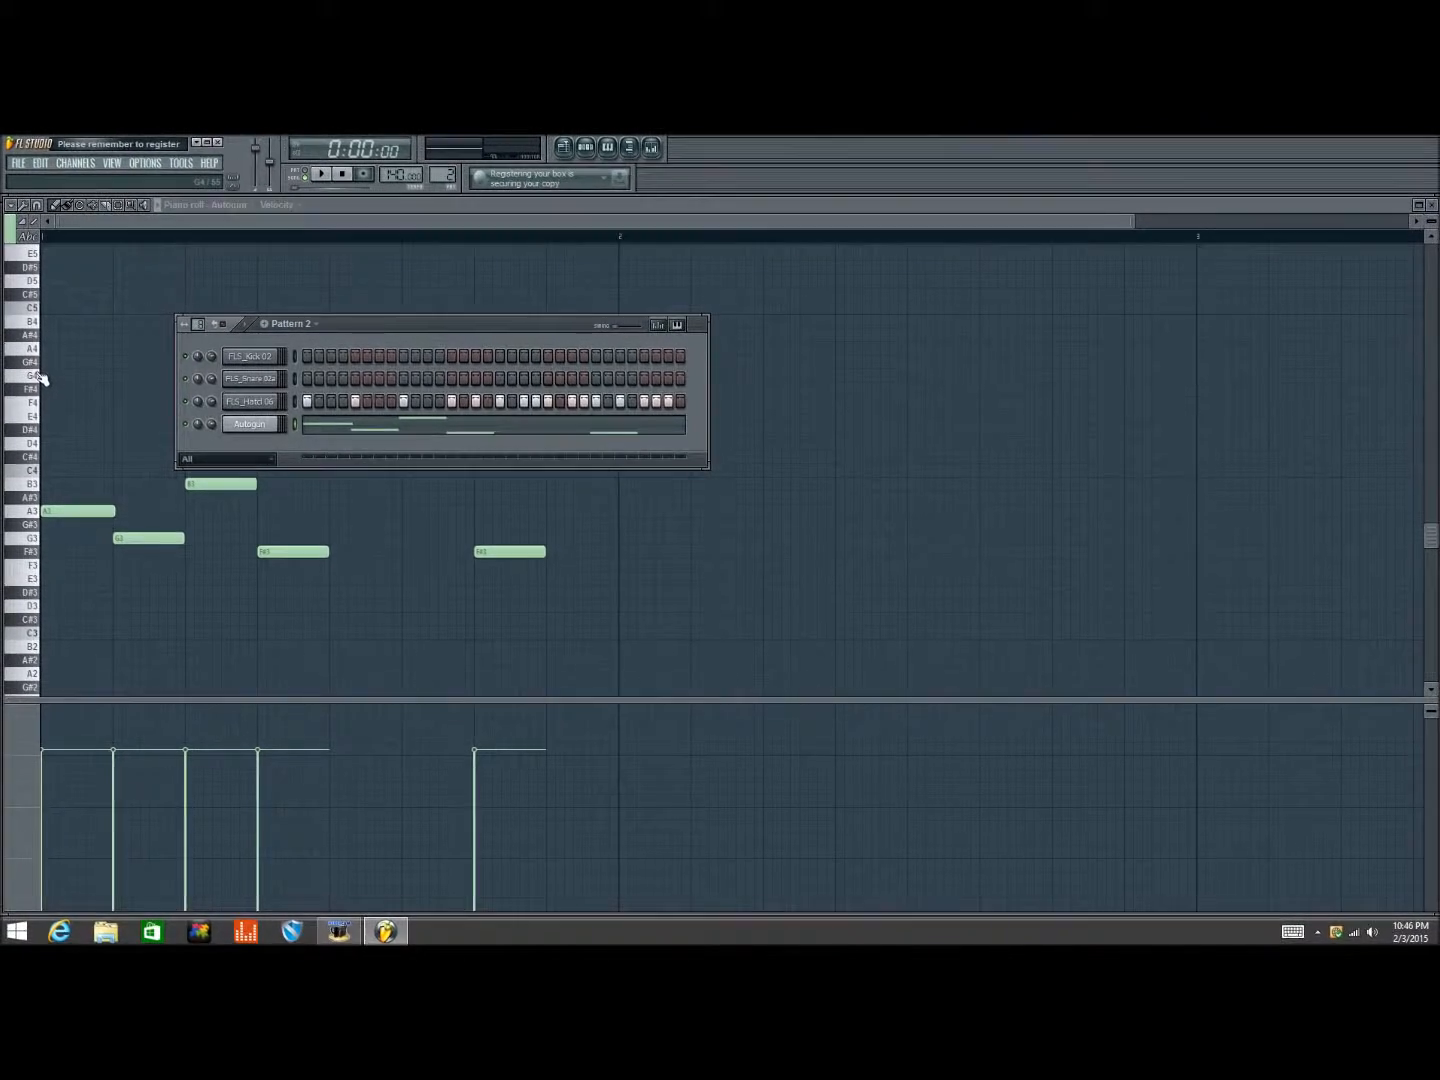